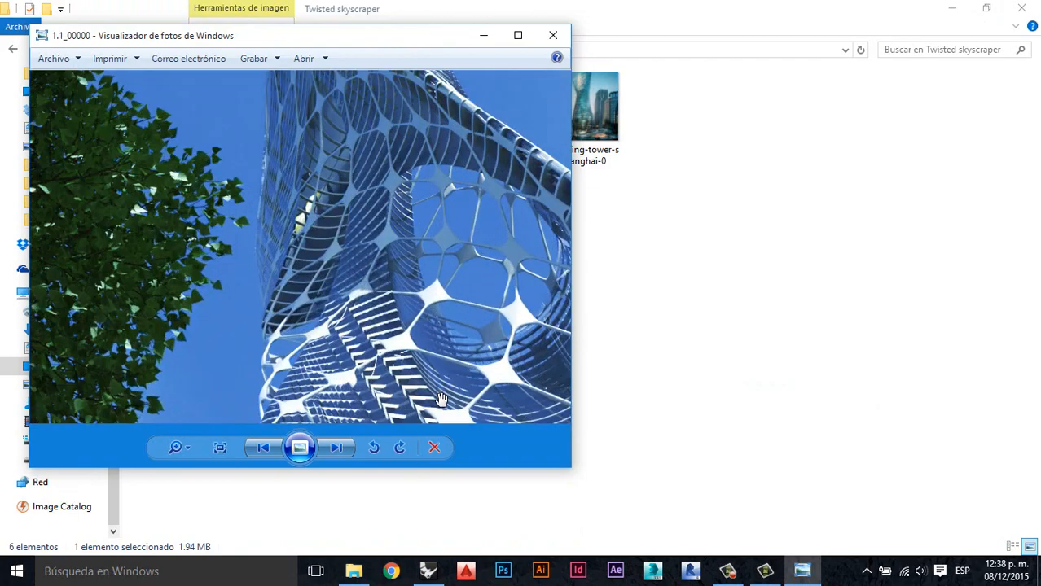
Step: Examine the 1.1_00000 skyscraper reference image at several magnifications and close it
scroll(366, 307, down, 2)
scroll(407, 344, up, 2)
scroll(404, 343, down, 2)
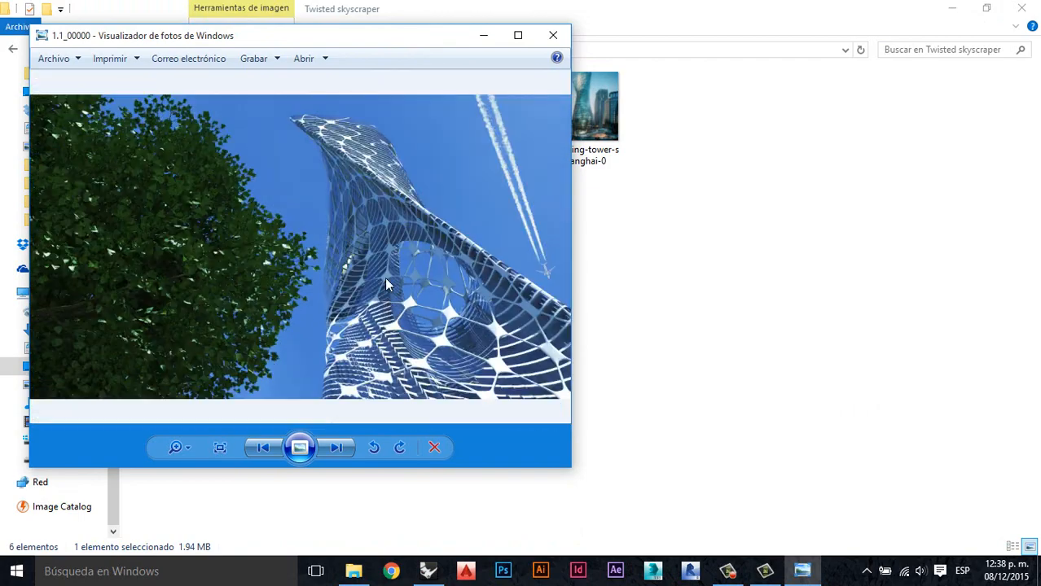
scroll(403, 343, up, 2)
scroll(403, 362, down, 2)
scroll(403, 363, down, 1)
scroll(390, 320, up, 3)
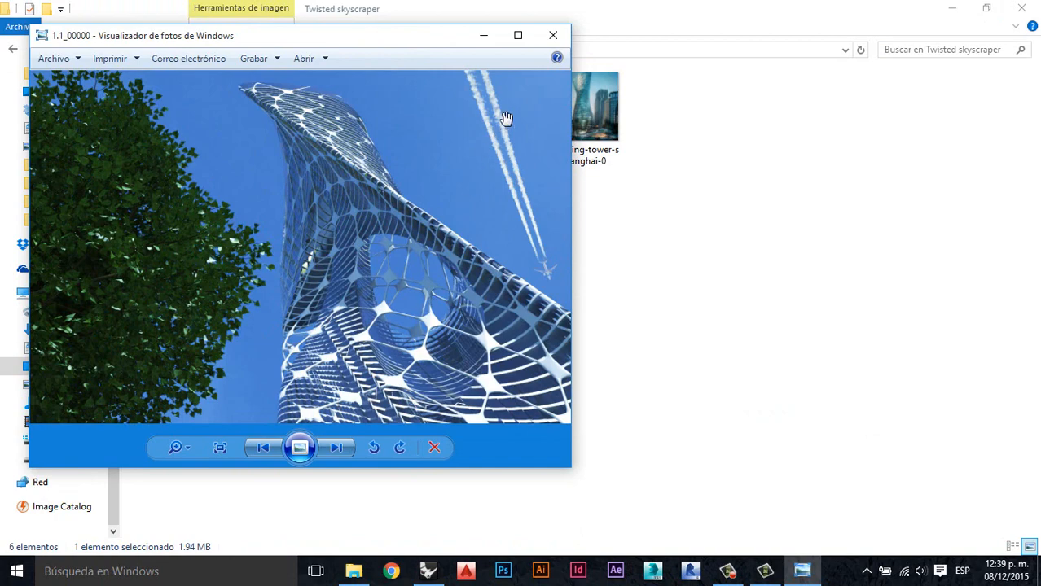
click(553, 37)
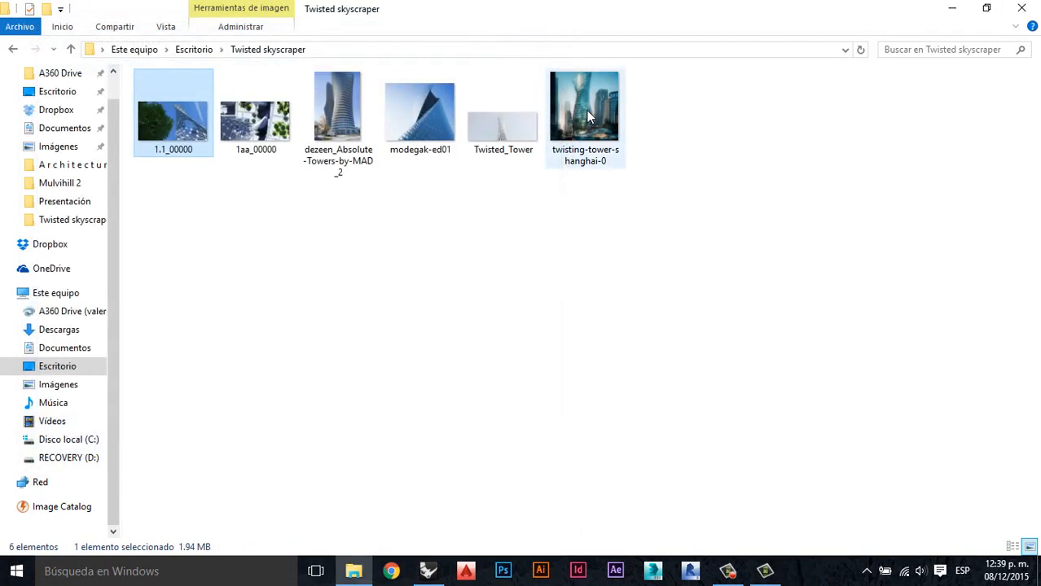
Step: Look through the twisting-tower-shanghai-0, modegak-ed01 and Twisted_Tower reference images
double_click(172, 111)
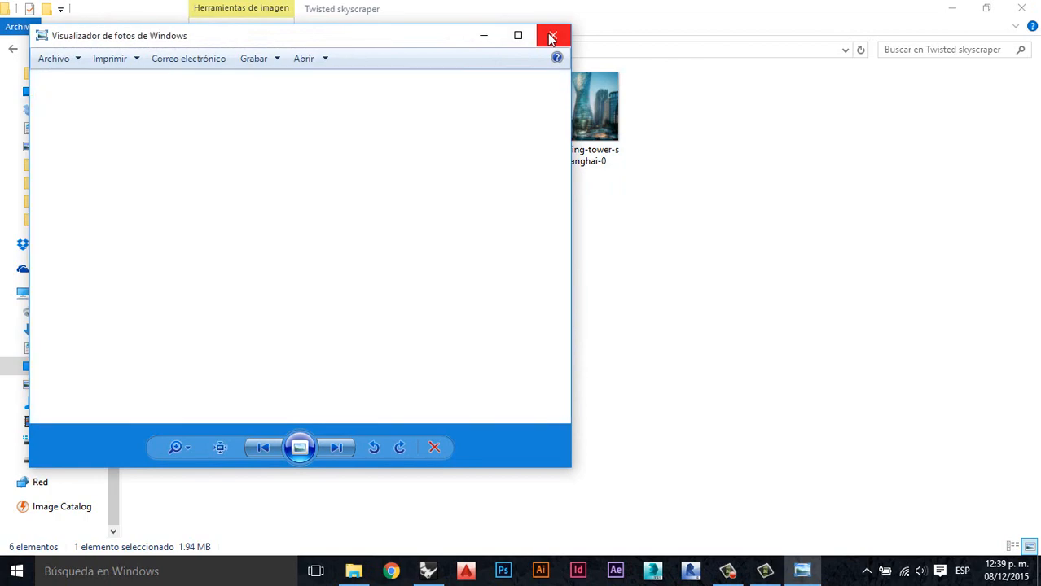
click(553, 35)
double_click(559, 109)
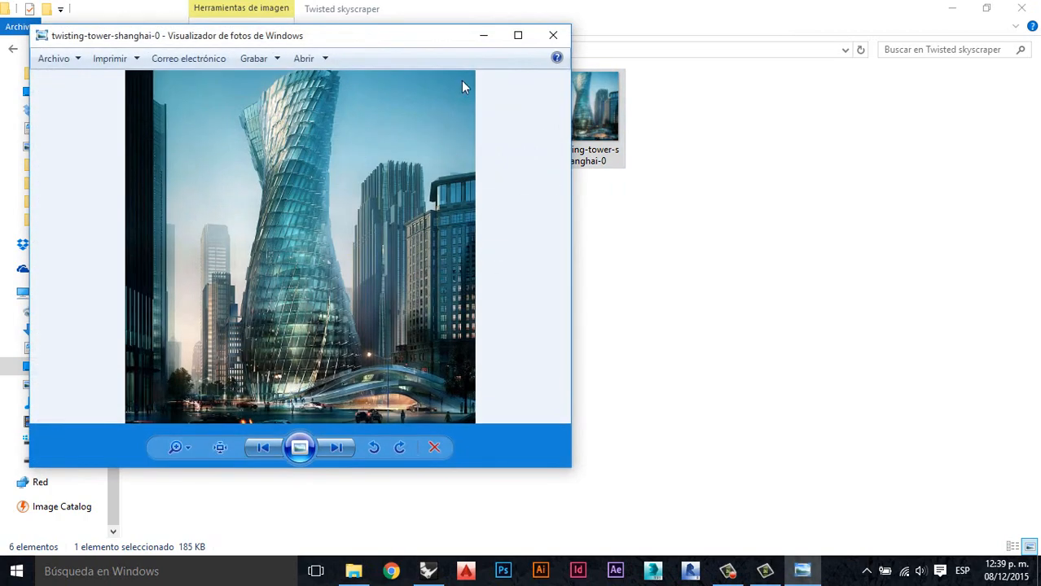
click(553, 35)
double_click(391, 99)
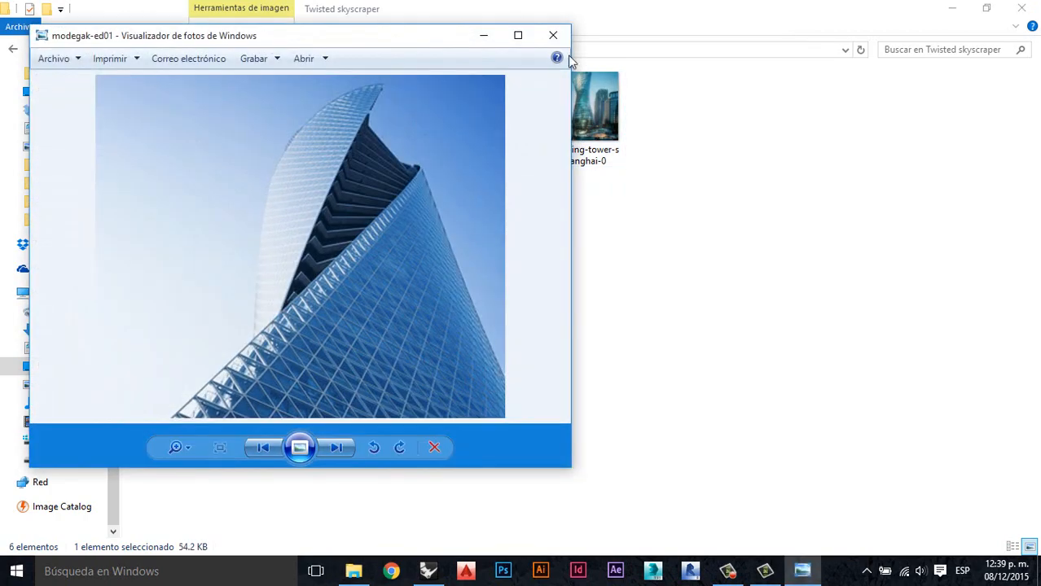
click(552, 36)
double_click(499, 139)
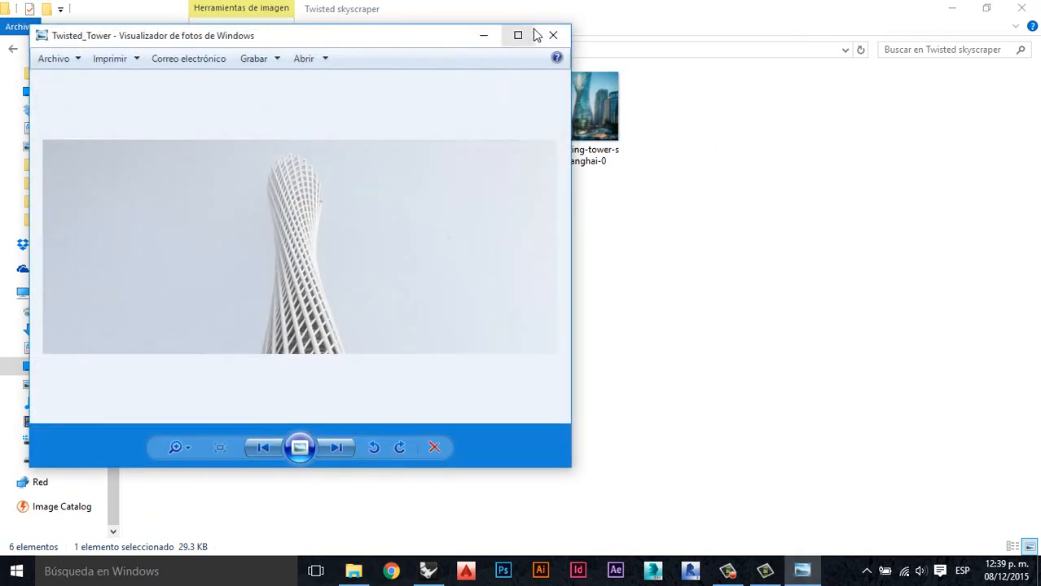
click(548, 38)
Step: View the twisting-tower-shanghai-0 image in a maximized window and examine the tower's twisted form up close
click(588, 137)
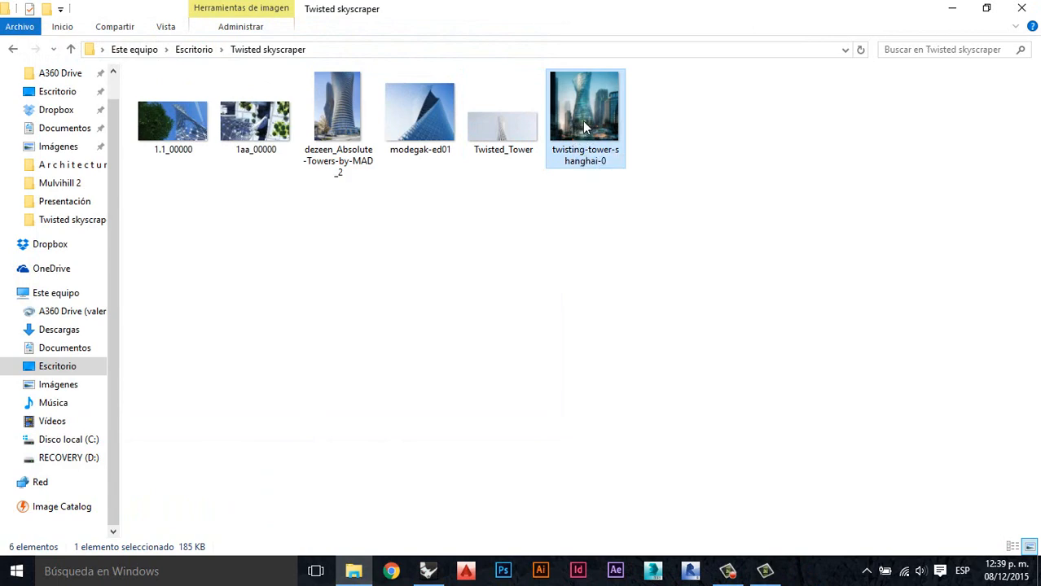
double_click(582, 120)
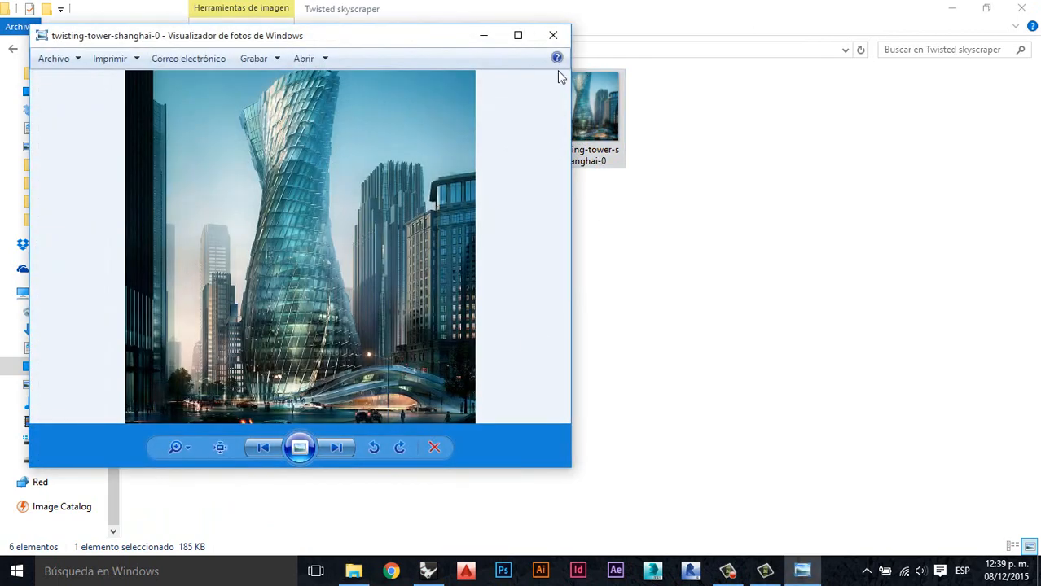
click(517, 35)
scroll(552, 374, up, 3)
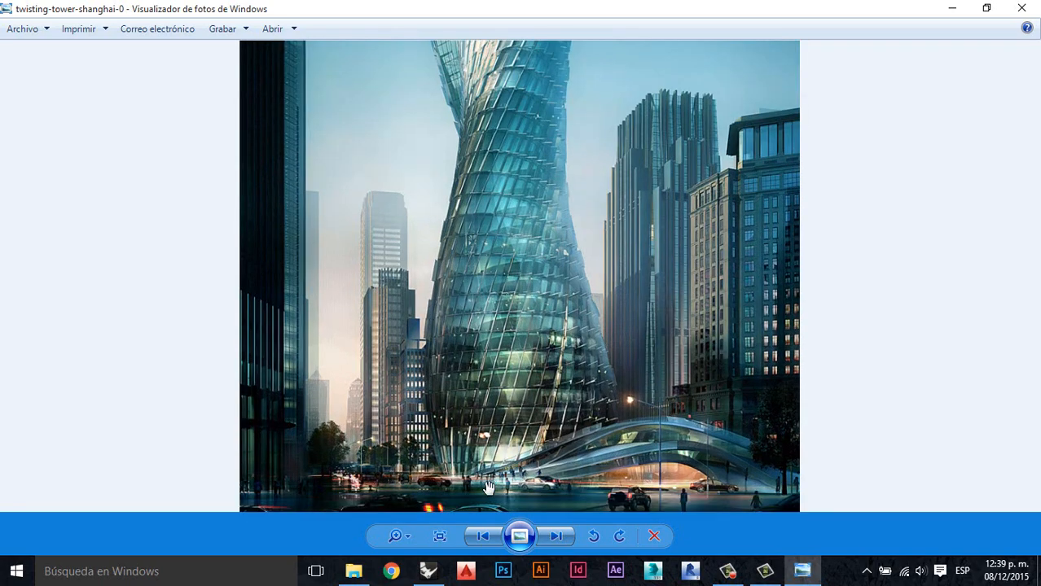
scroll(544, 452, down, 1)
scroll(544, 452, down, 2)
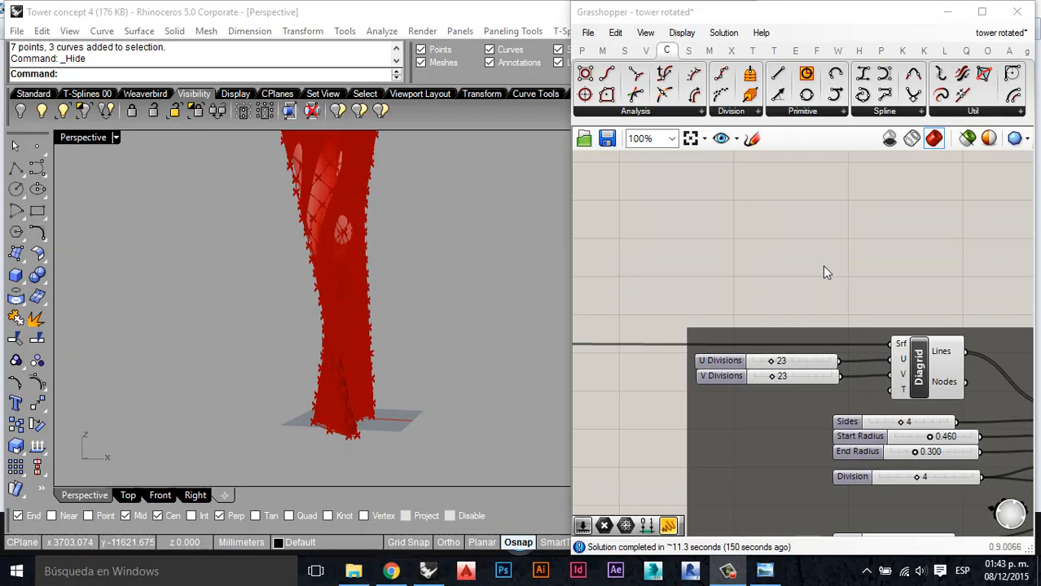
Step: Survey the colour-coded component groups of the "tower rotated" Grasshopper definition
scroll(822, 265, down, 5)
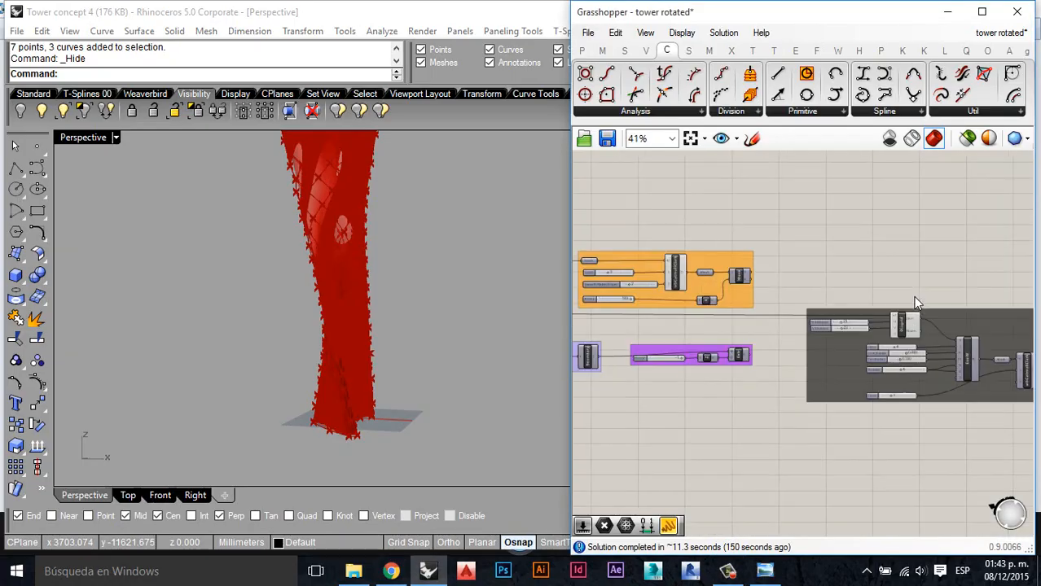
scroll(916, 308, down, 5)
scroll(794, 314, up, 4)
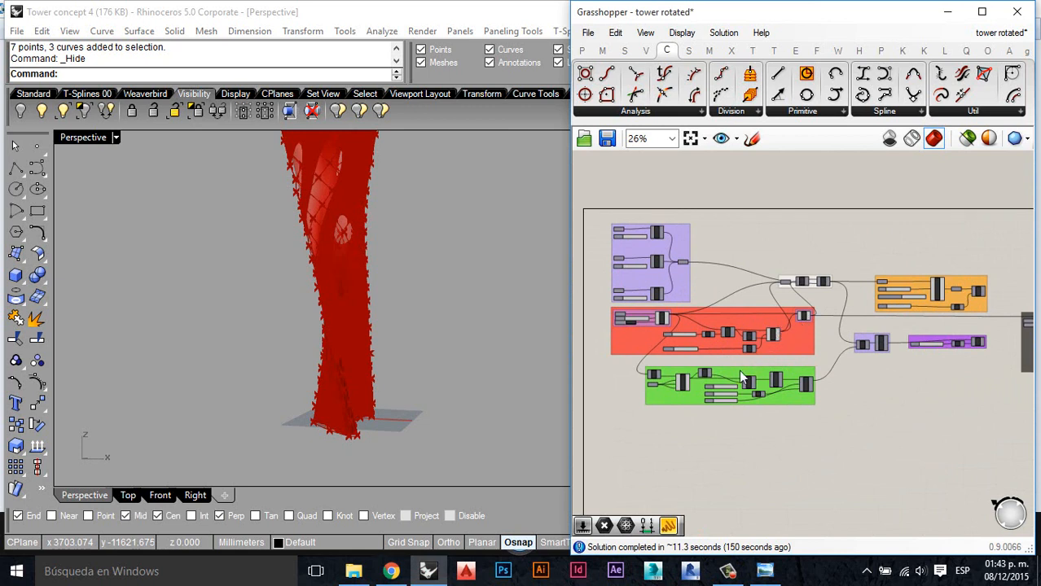
Step: Examine the tower's base outline in the perspective view and the Nurbs curve component of the red group
right_drag(284, 284, 280, 365)
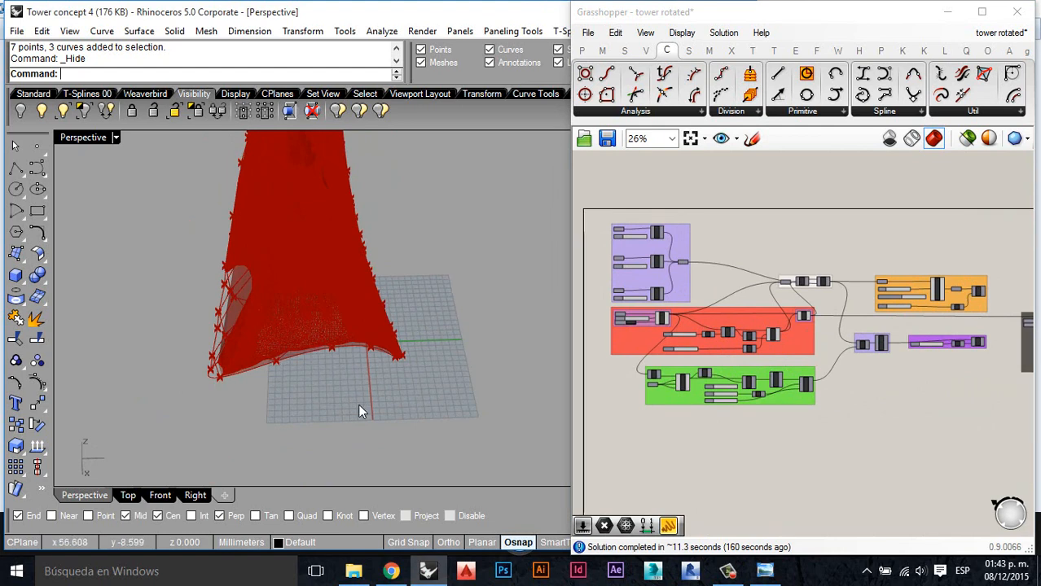
scroll(269, 391, up, 3)
scroll(674, 311, down, 2)
scroll(710, 285, up, 4)
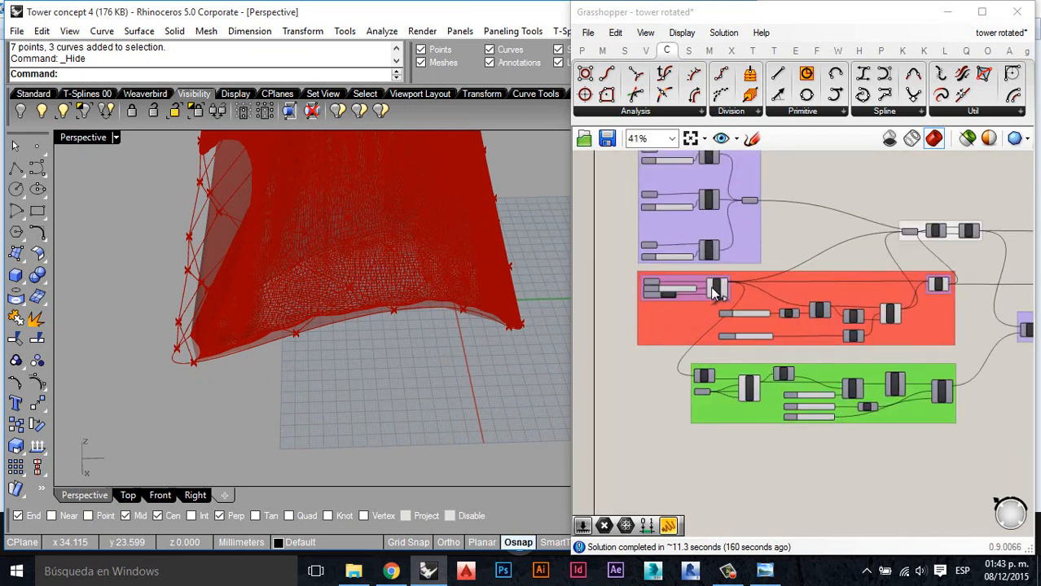
scroll(710, 286, up, 3)
mouse_move(360, 372)
right_down()
mouse_move(354, 344)
mouse_move(481, 332)
mouse_move(431, 356)
mouse_move(381, 355)
mouse_move(291, 325)
mouse_move(350, 374)
right_up()
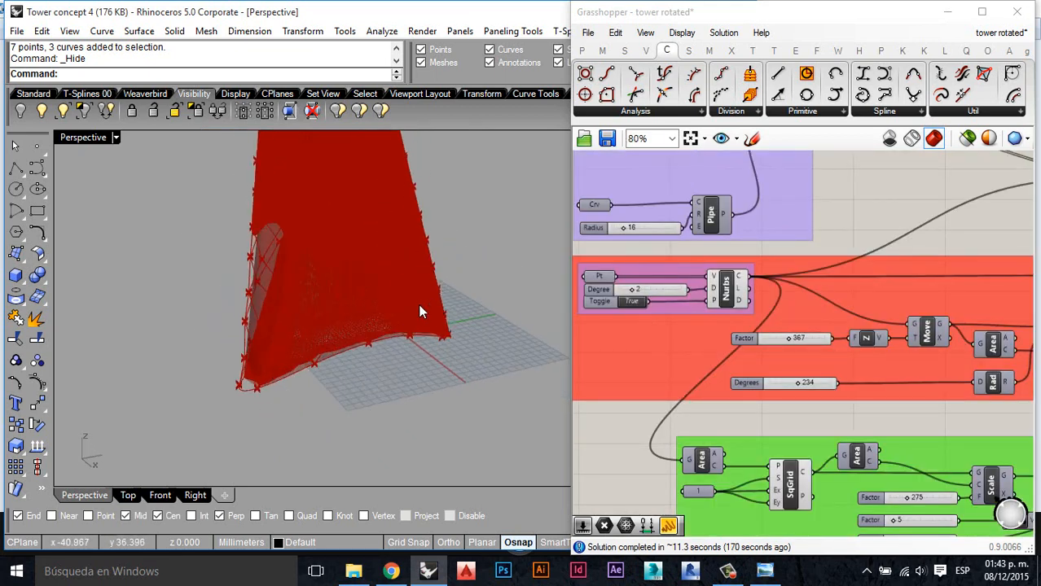
right_drag(420, 311, 455, 364)
scroll(803, 343, down, 2)
scroll(854, 342, up, 4)
Step: Select the Move component in the red group and examine the tower's full height
click(913, 335)
scroll(773, 358, down, 2)
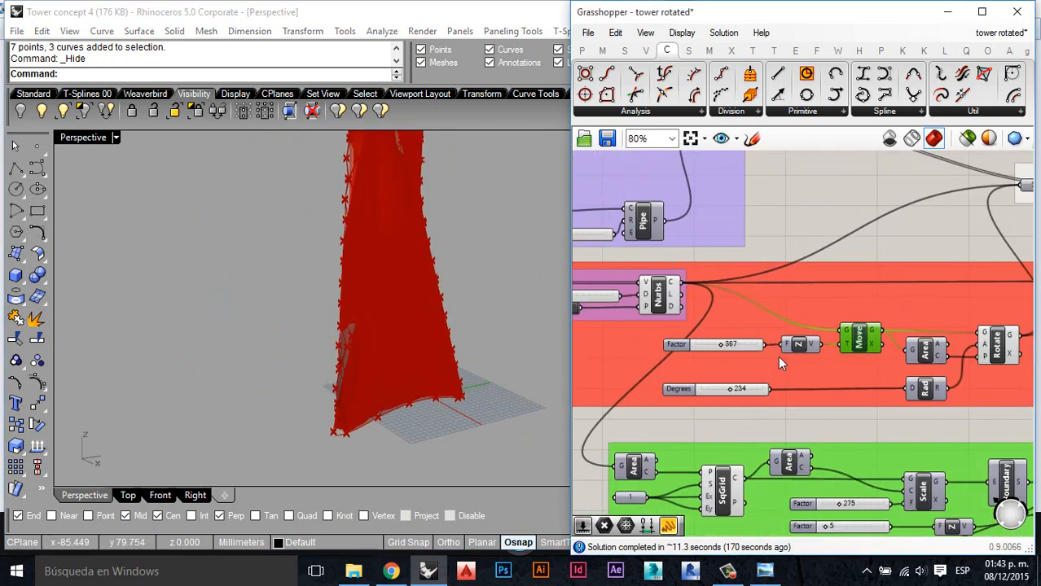
scroll(778, 356, down, 3)
right_drag(416, 264, 416, 350)
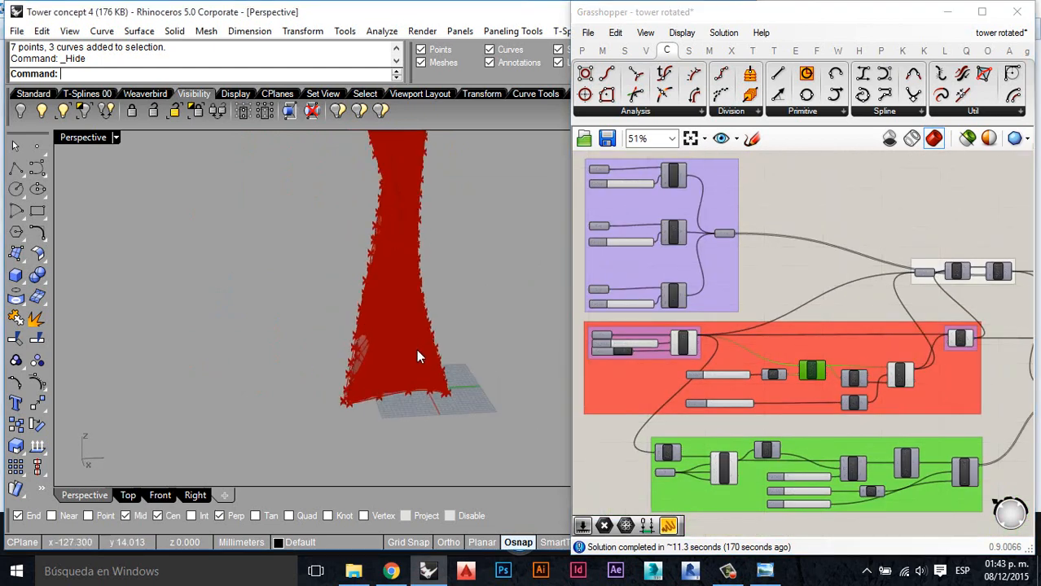
right_drag(446, 262, 397, 258)
scroll(909, 366, up, 5)
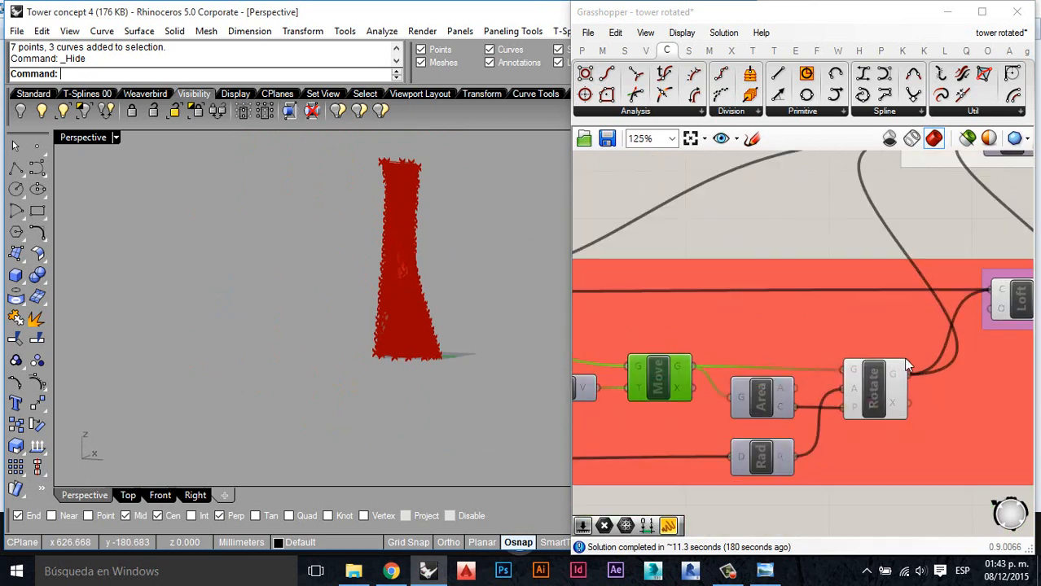
Step: Highlight the tower's rotated top curve by selecting the Rotate component in the red group
click(880, 379)
scroll(473, 225, up, 3)
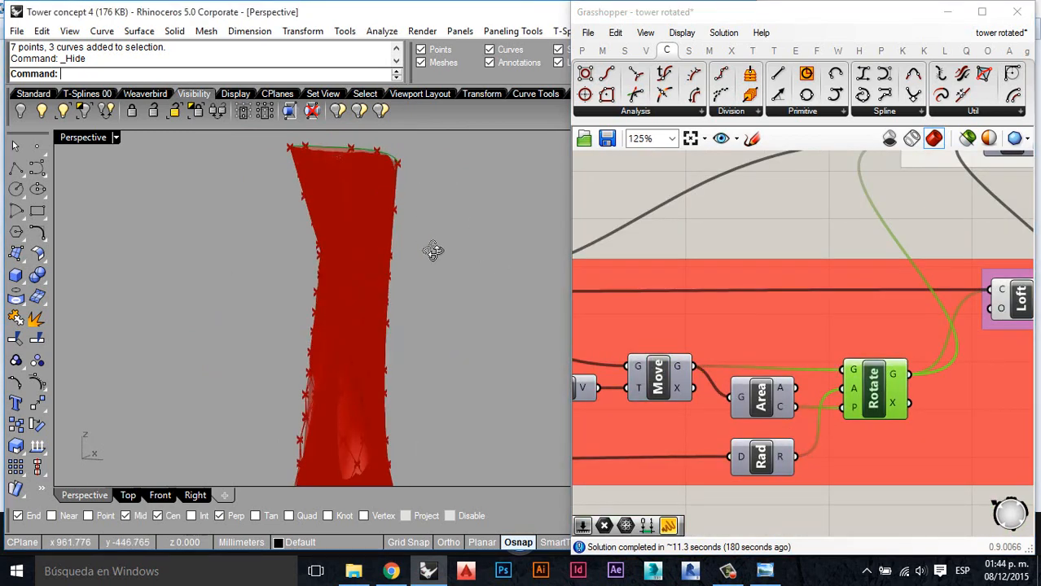
scroll(474, 277, down, 5)
scroll(847, 288, down, 6)
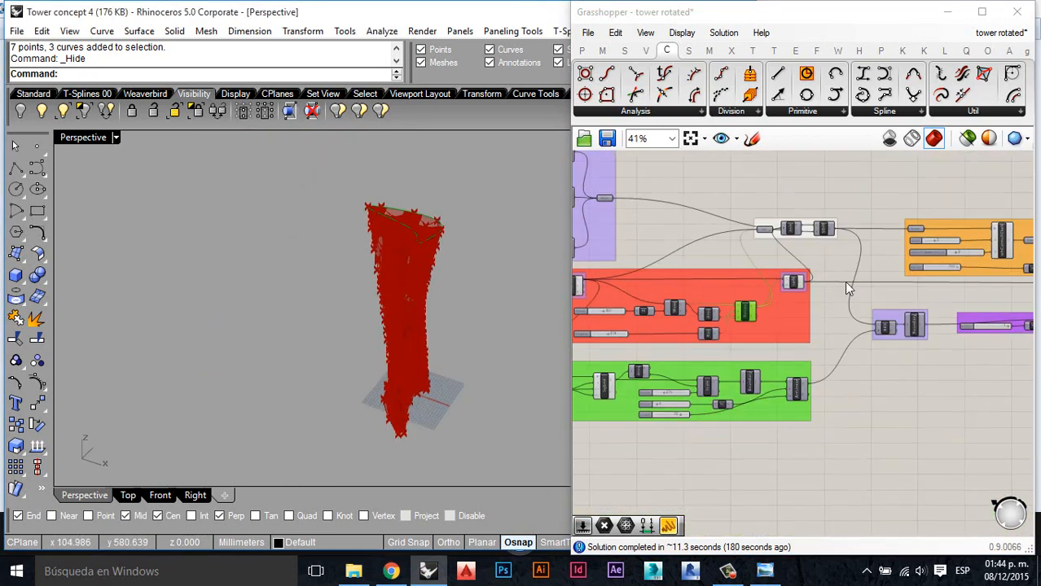
Step: Select the Loft component to highlight the tower's lofted surface, then clear the selection
scroll(847, 287, up, 4)
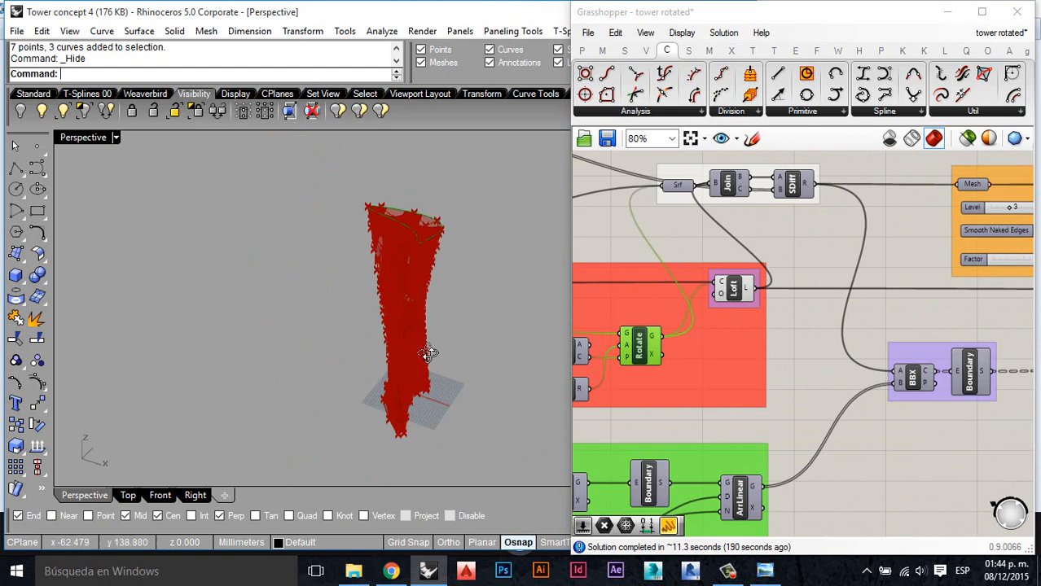
right_drag(429, 350, 489, 305)
click(737, 291)
middle_click(743, 295)
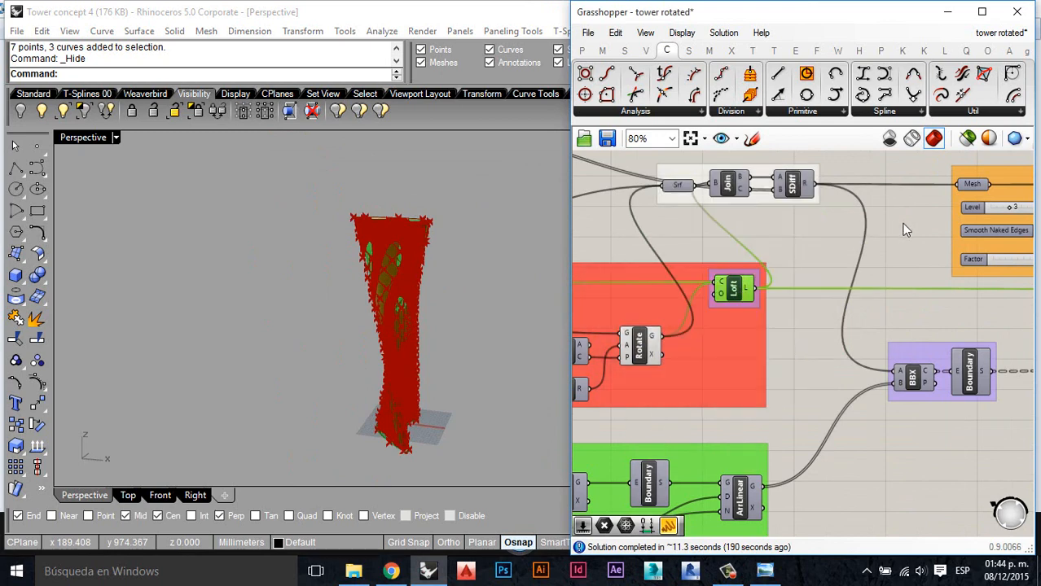
scroll(764, 254, down, 4)
scroll(721, 385, up, 4)
click(790, 395)
Step: Examine the green floor-plane group of the definition and the tower from several angles
scroll(738, 383, down, 2)
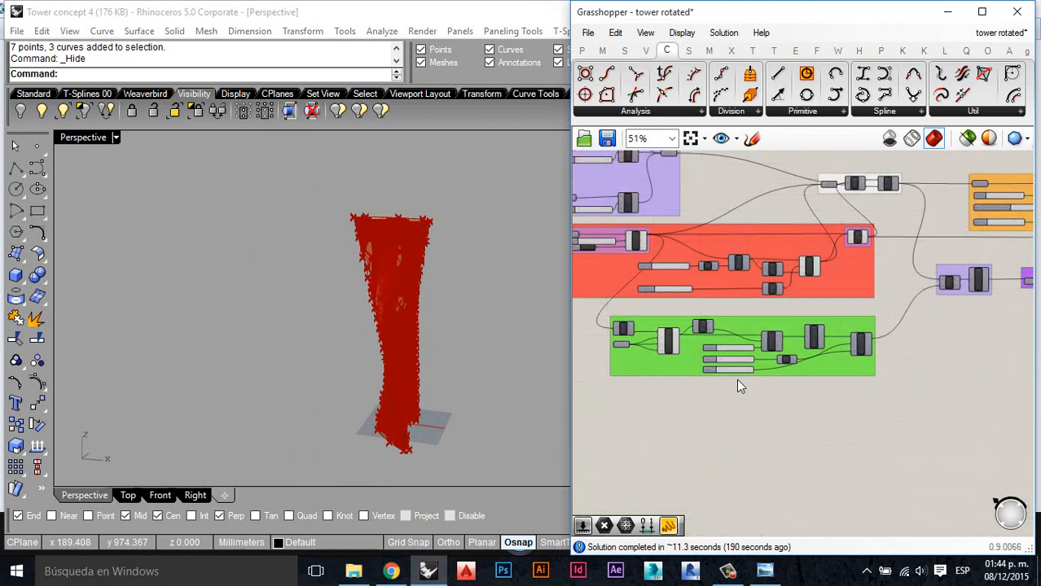
scroll(737, 383, up, 4)
scroll(737, 383, down, 5)
right_drag(360, 373, 313, 319)
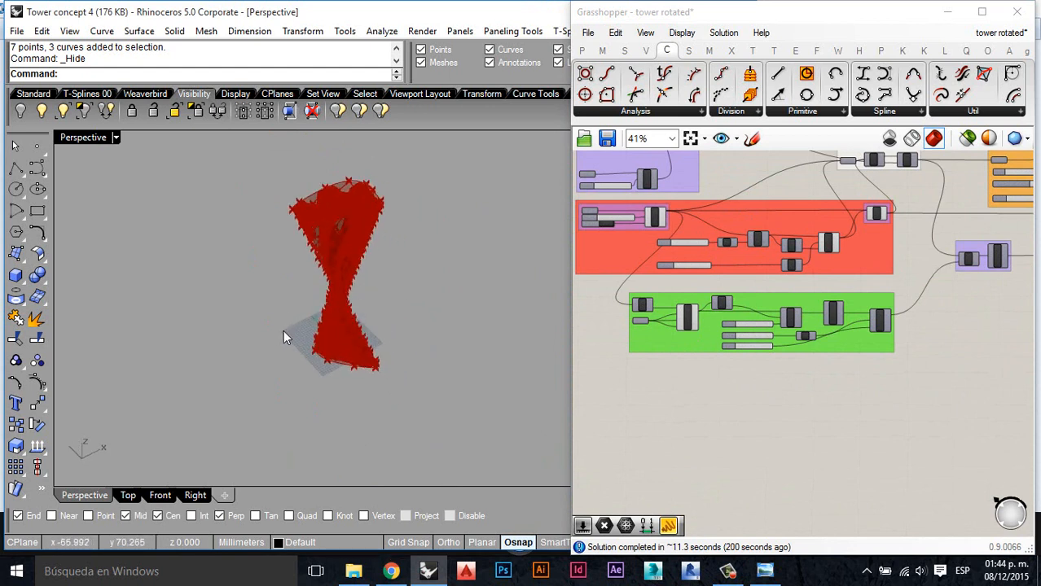
right_drag(269, 346, 268, 328)
scroll(437, 444, up, 5)
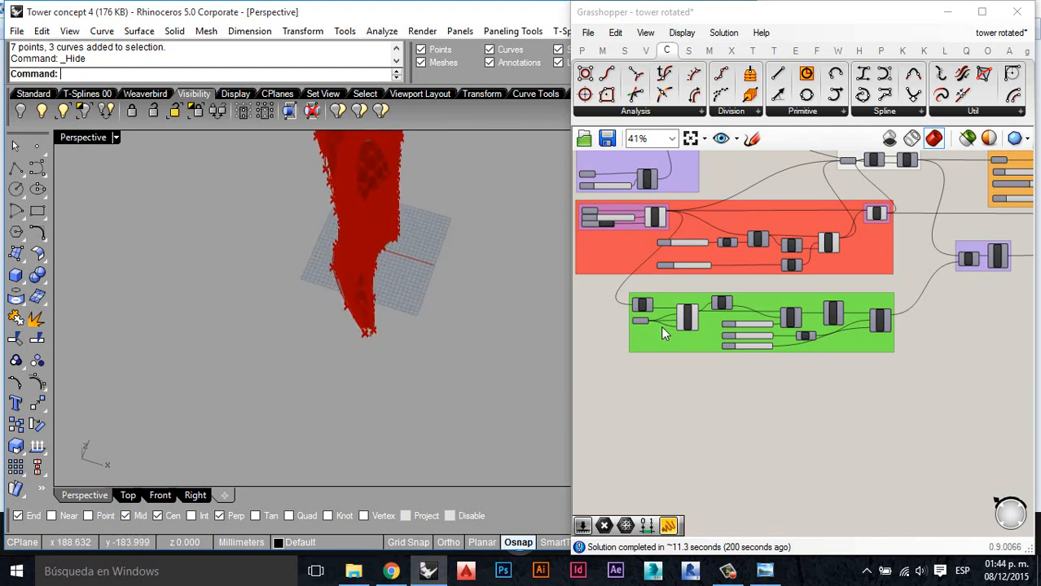
Step: Turn on the preview of the Boundary component in the green group and inspect the base plane under the tower
scroll(726, 329, up, 5)
middle_click(953, 289)
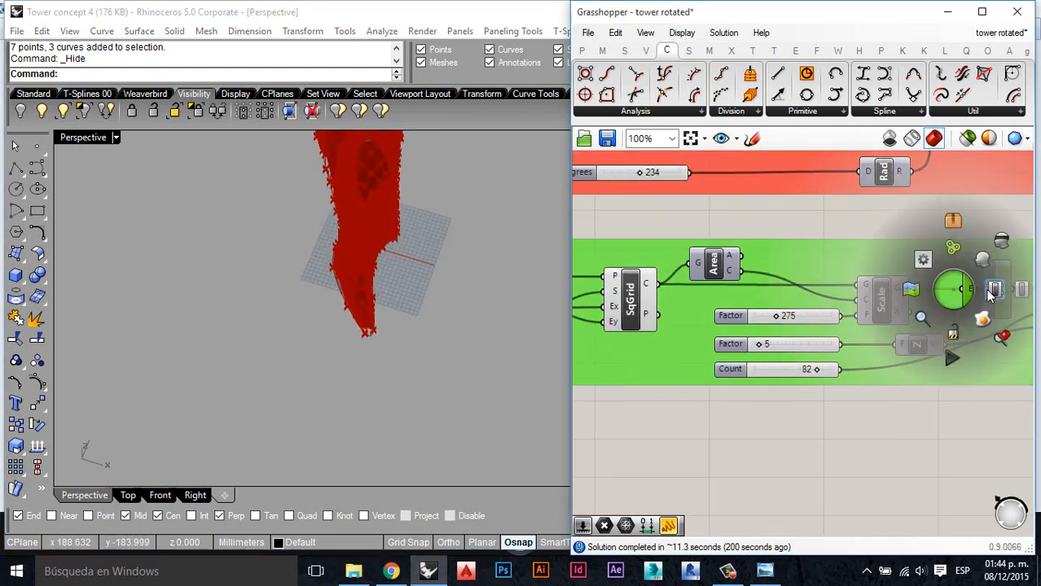
click(1002, 243)
right_drag(495, 398, 338, 397)
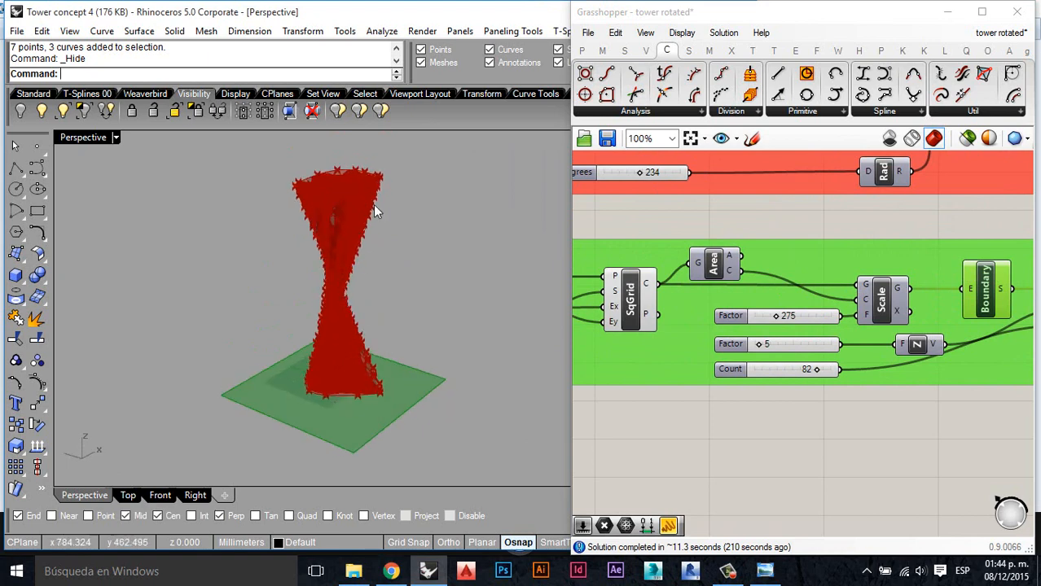
Step: Turn on the preview of the ArrLinear component in the green group to display the stacked floor planes
scroll(903, 364, down, 5)
scroll(913, 355, up, 8)
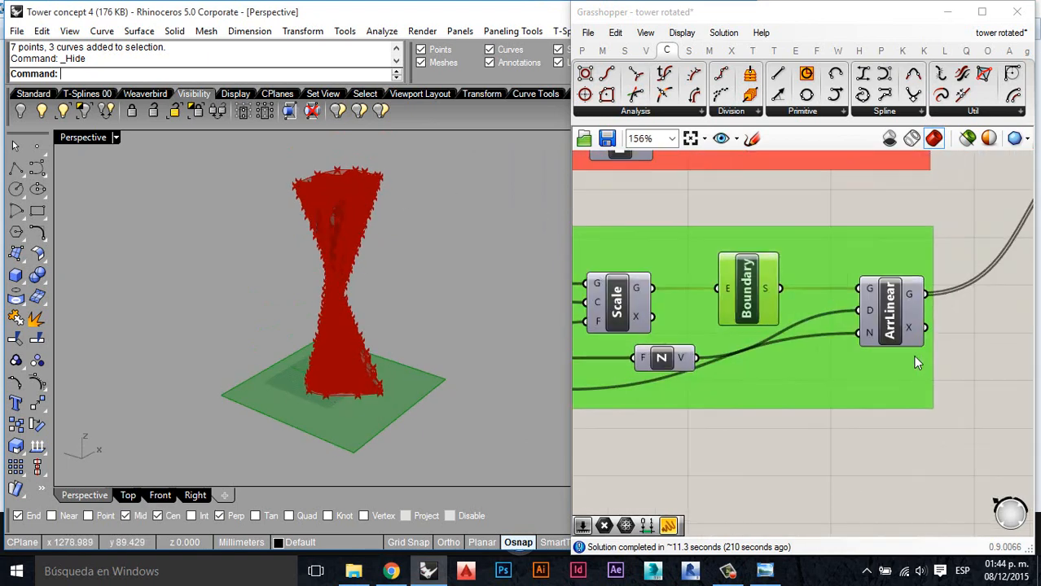
click(876, 291)
middle_click(875, 291)
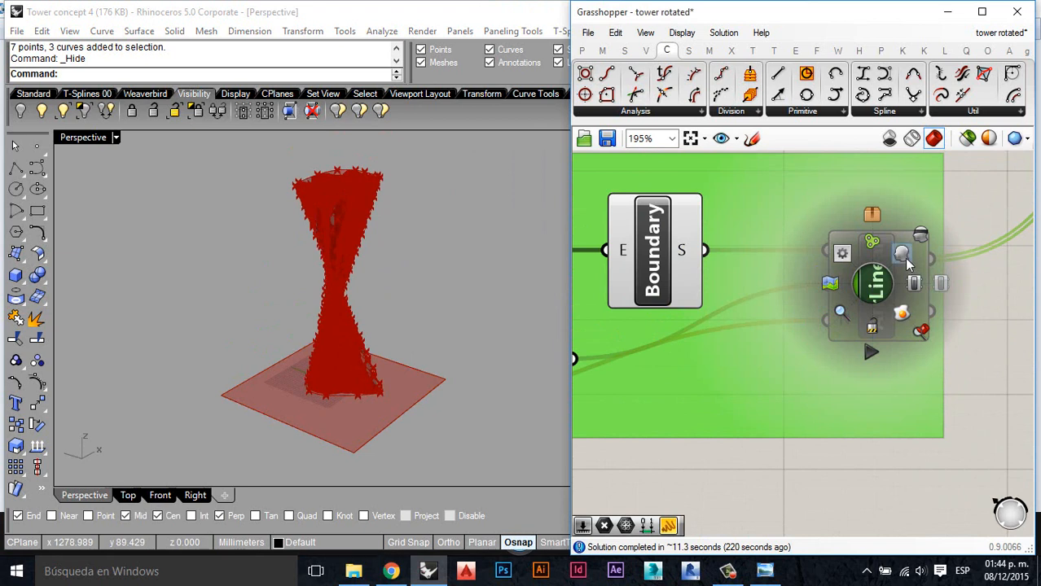
click(874, 475)
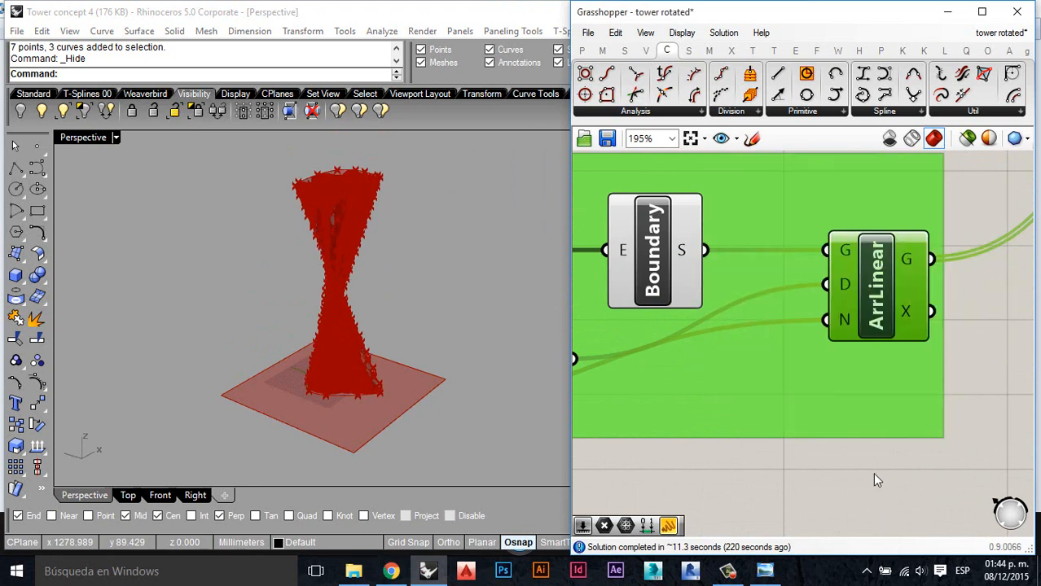
middle_click(879, 303)
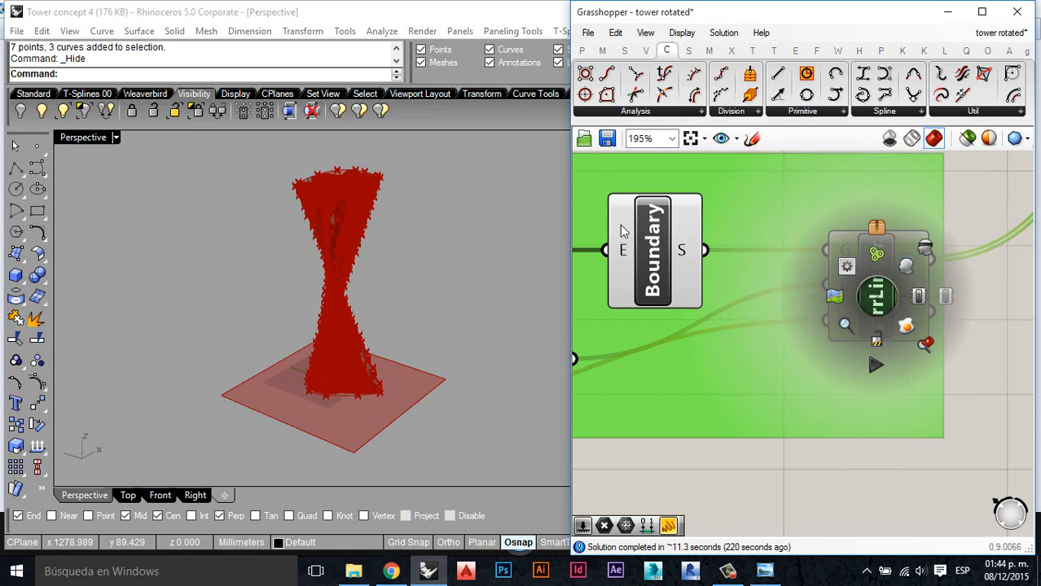
click(665, 261)
middle_click(890, 295)
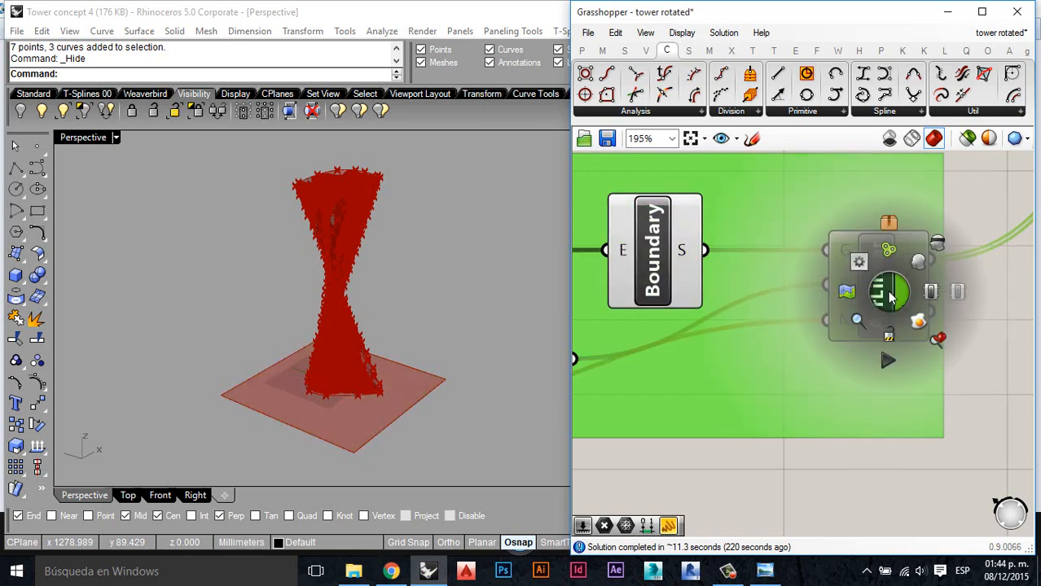
click(918, 261)
click(971, 312)
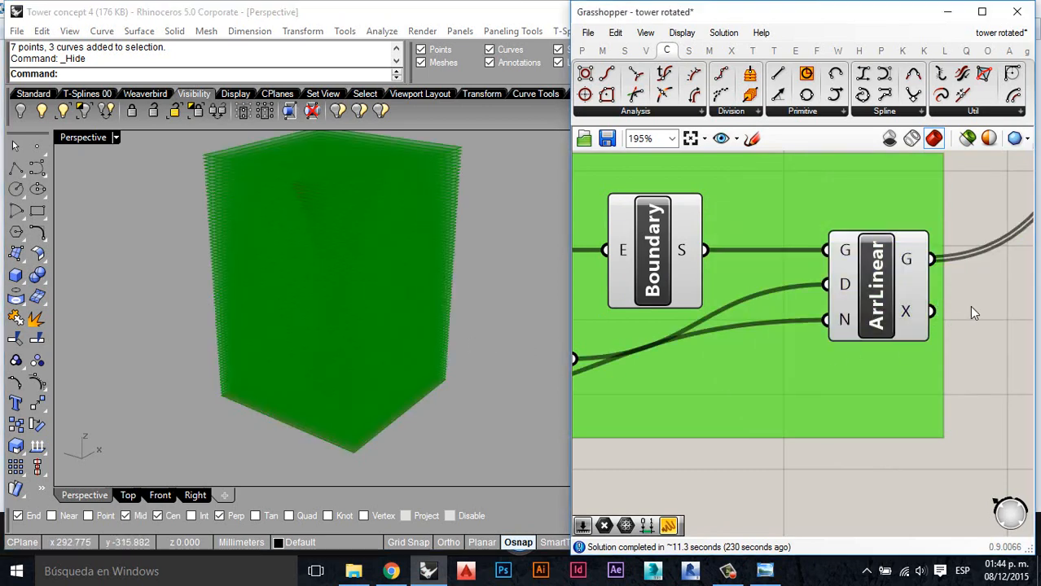
Step: Select the ArrLinear component and inspect the stacked planes around the tower's base up close
click(898, 300)
scroll(419, 391, up, 4)
right_drag(432, 399, 389, 436)
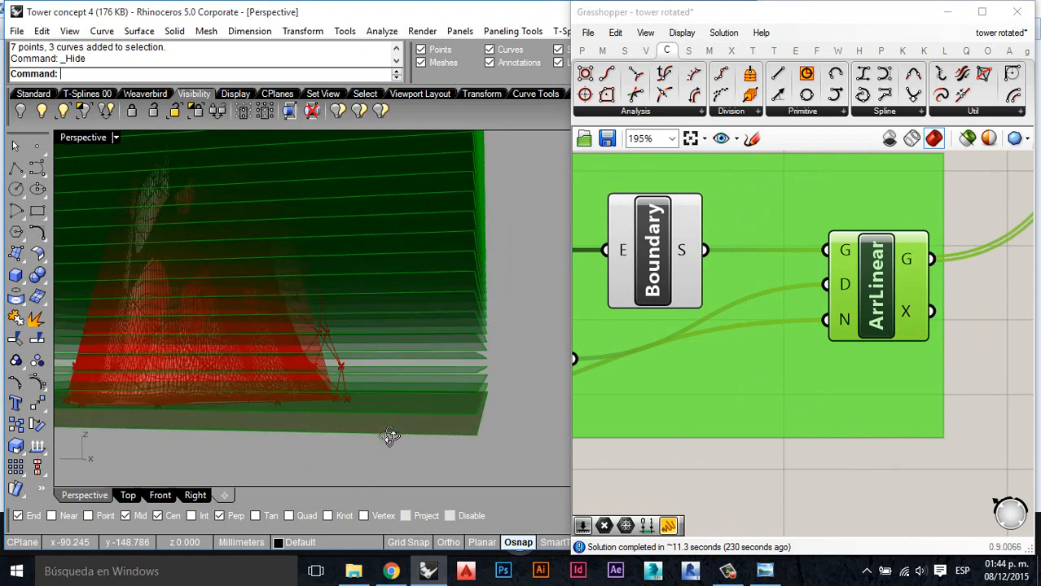
Step: Examine the stacked floor planes up close and as a complete stack around the tower
scroll(431, 393, up, 5)
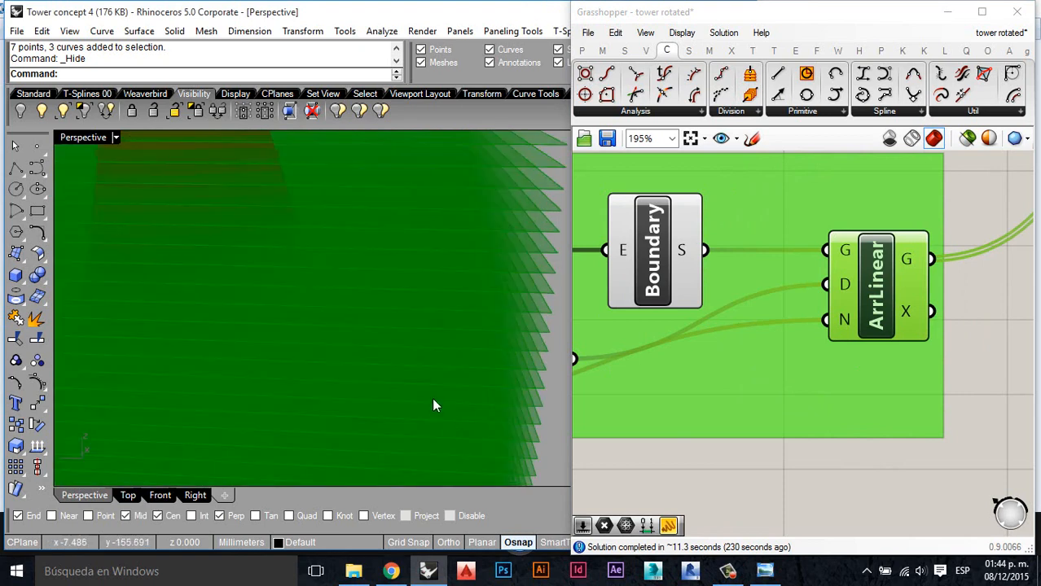
scroll(458, 395, down, 1)
scroll(446, 359, down, 1)
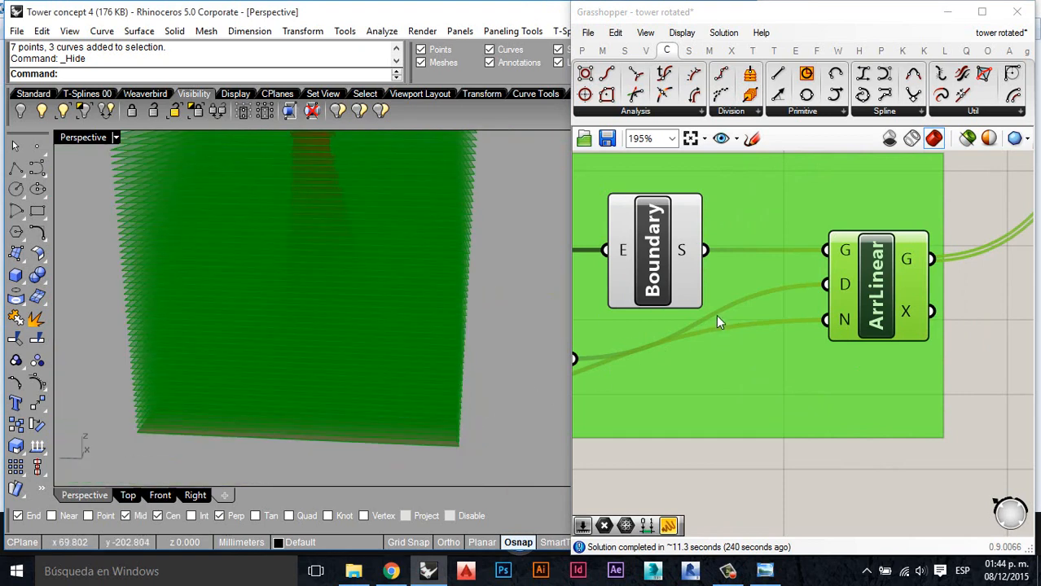
scroll(716, 315, down, 6)
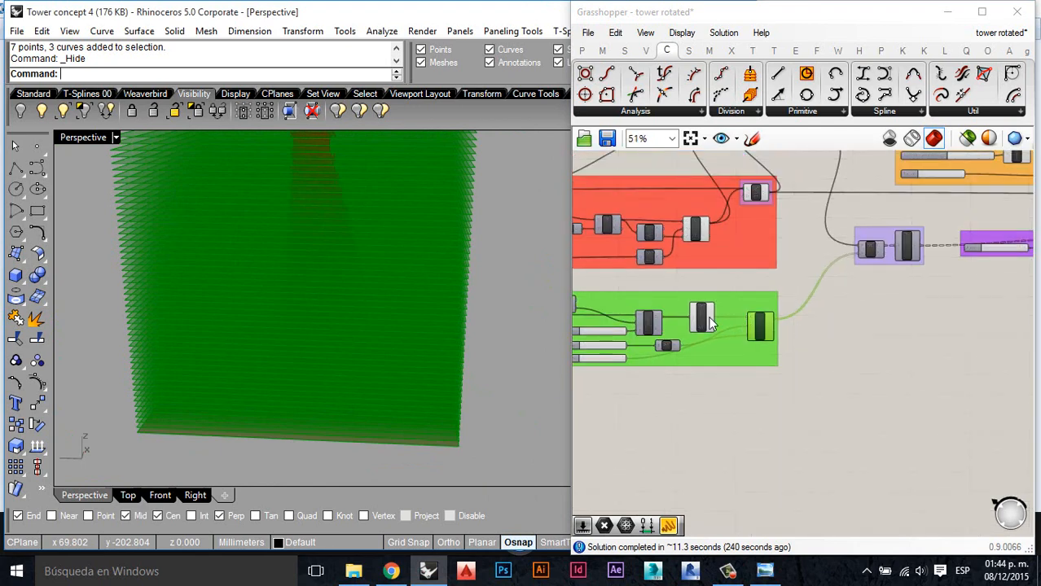
Step: Select the Unit Z vector component in the green group and inspect the vertical spacing between the floor planes
right_drag(482, 321, 444, 334)
scroll(621, 334, up, 6)
click(758, 378)
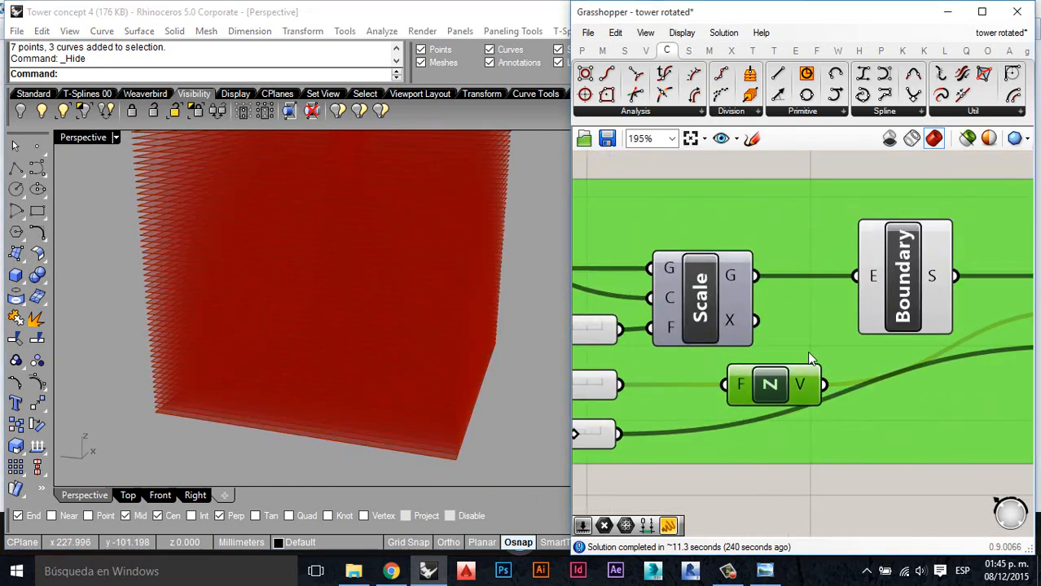
scroll(810, 358, down, 6)
scroll(745, 275, up, 5)
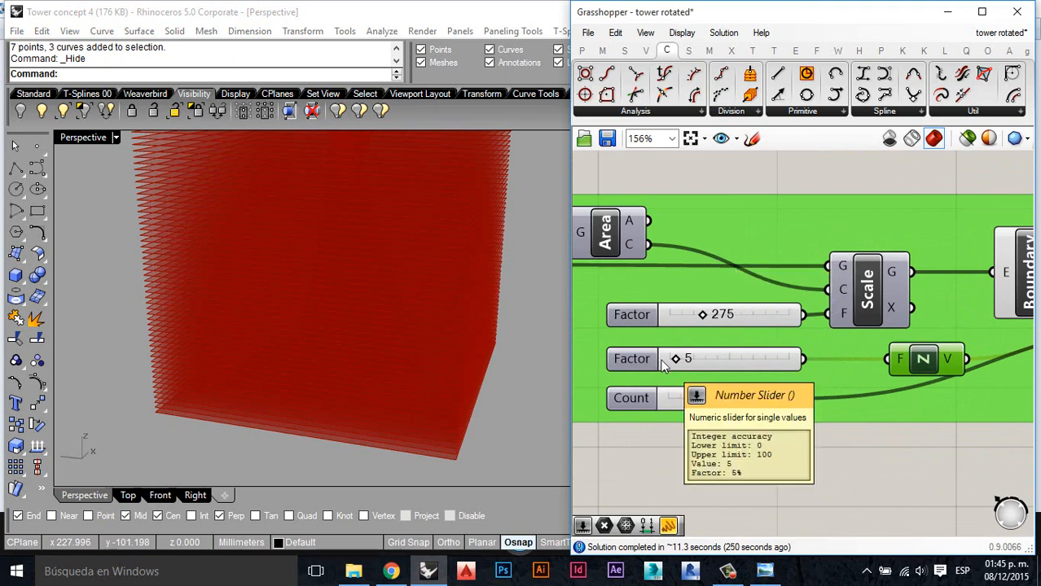
scroll(410, 412, up, 10)
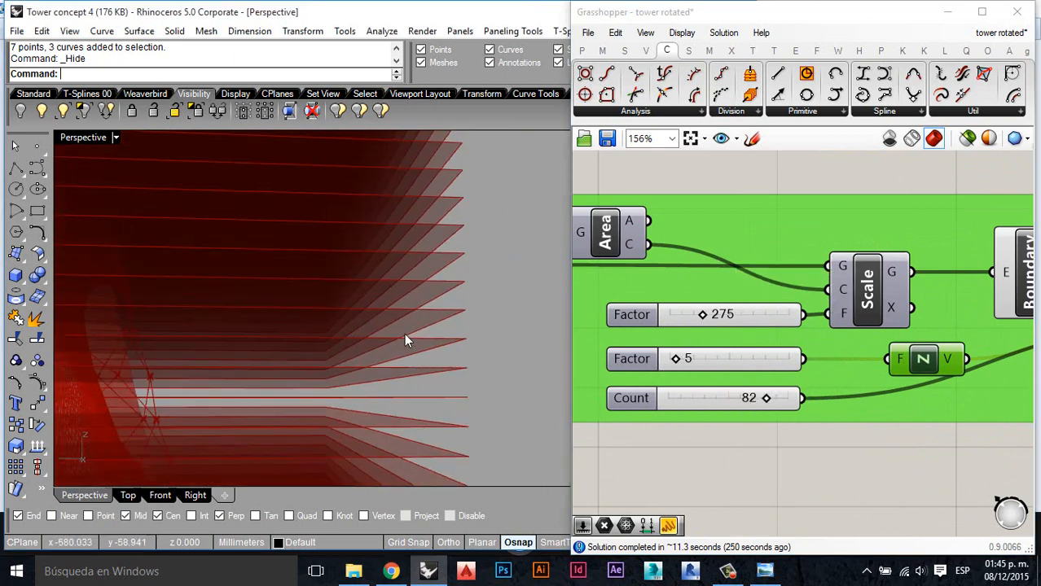
scroll(412, 307, down, 5)
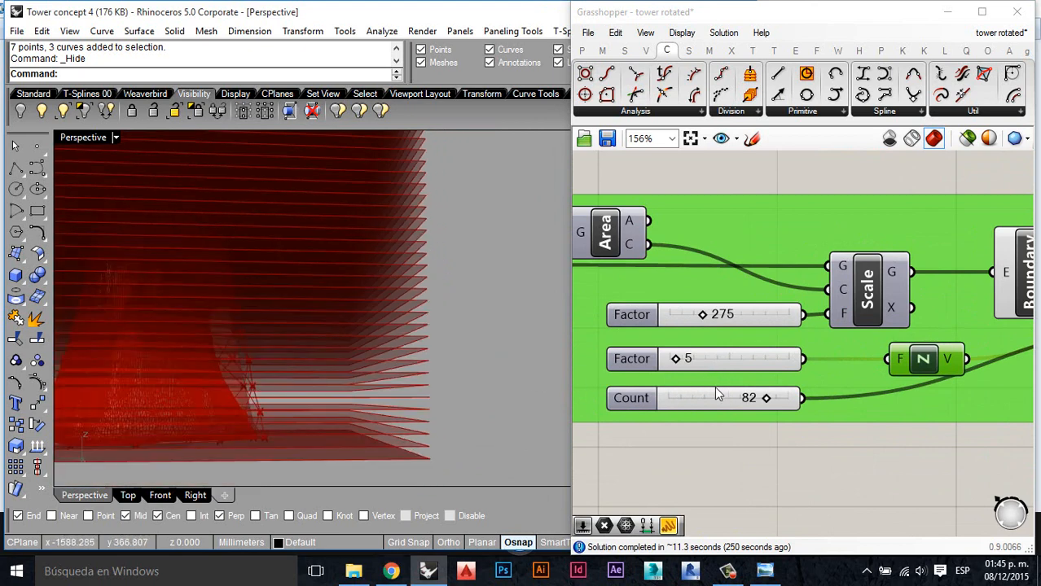
Step: Select the Count slider and the Z vector's Factor slider in turn to examine the number and spacing of the floor planes
scroll(682, 395, up, 3)
click(680, 388)
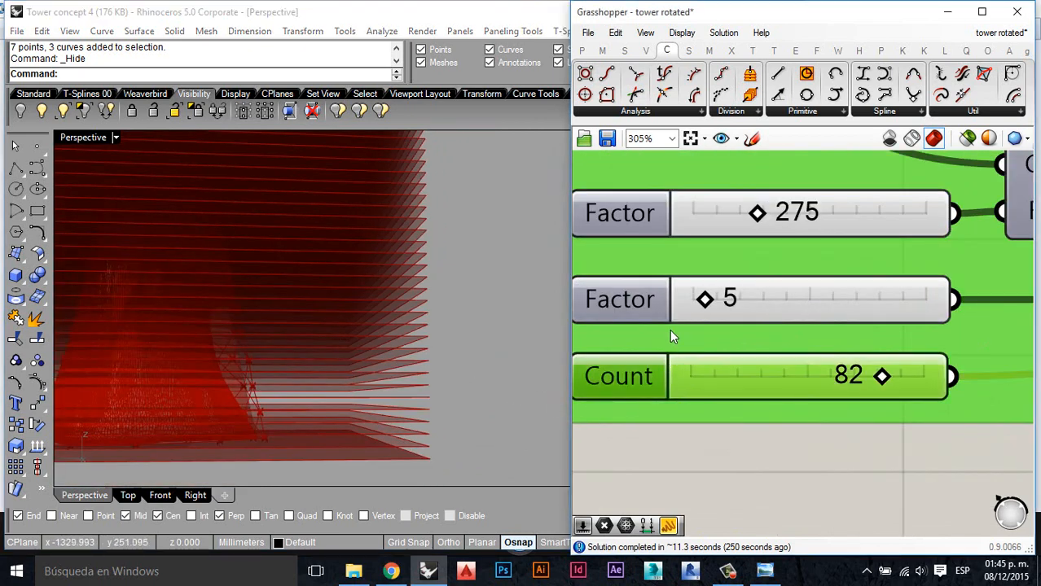
click(622, 303)
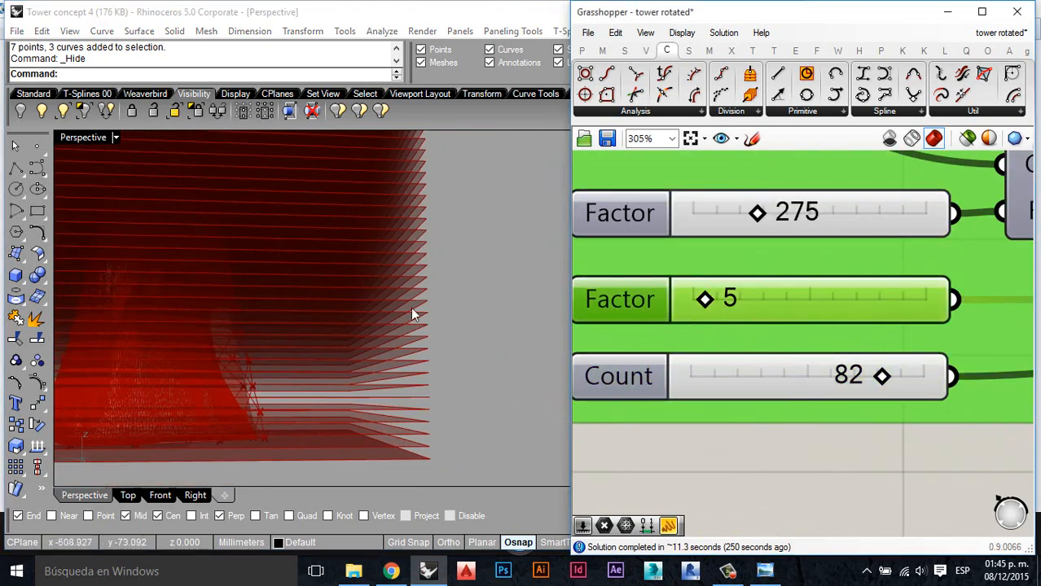
click(667, 369)
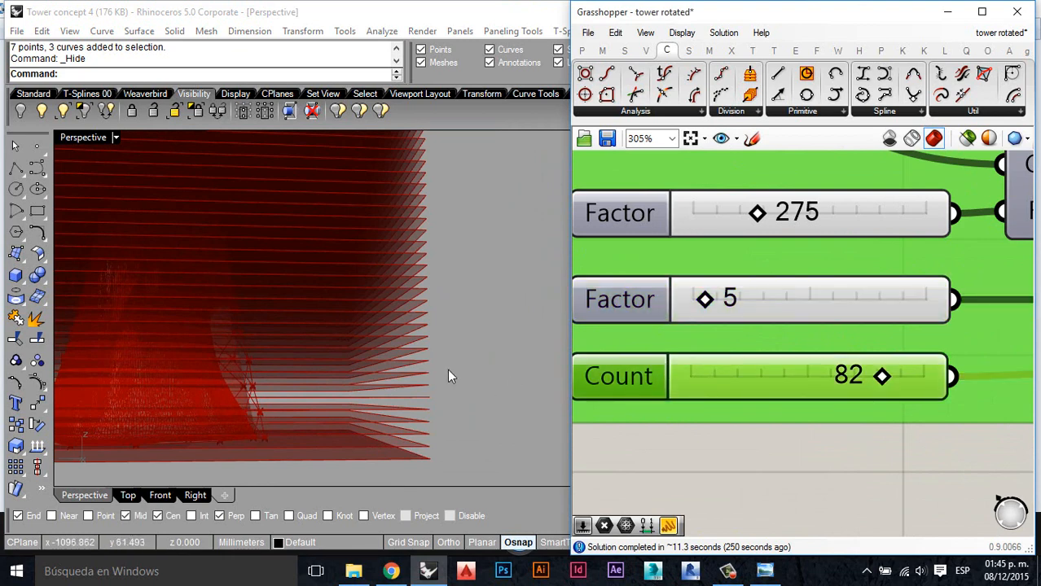
scroll(725, 383, down, 3)
scroll(764, 383, up, 3)
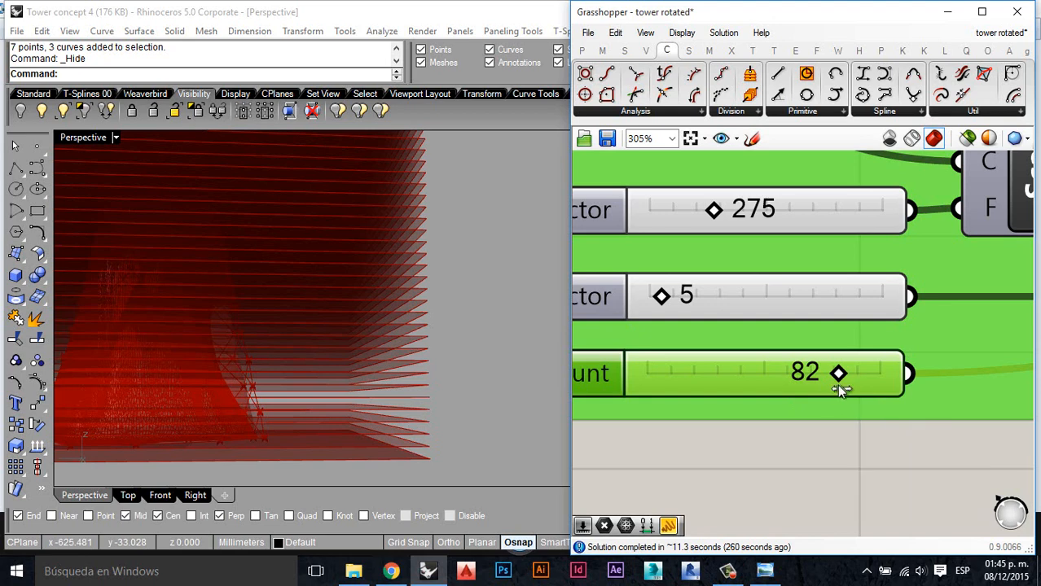
Step: Turn off the preview of the Boundary and ArrLinear components in the green group and deselect them
scroll(717, 351, down, 6)
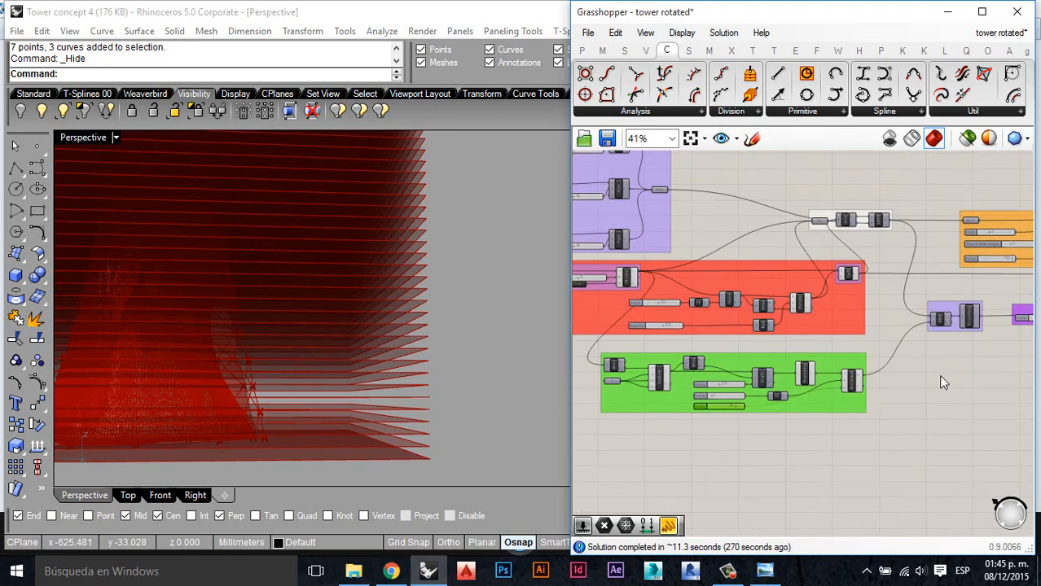
scroll(938, 375, up, 3)
drag(843, 424, 672, 373)
middle_click(673, 373)
click(721, 323)
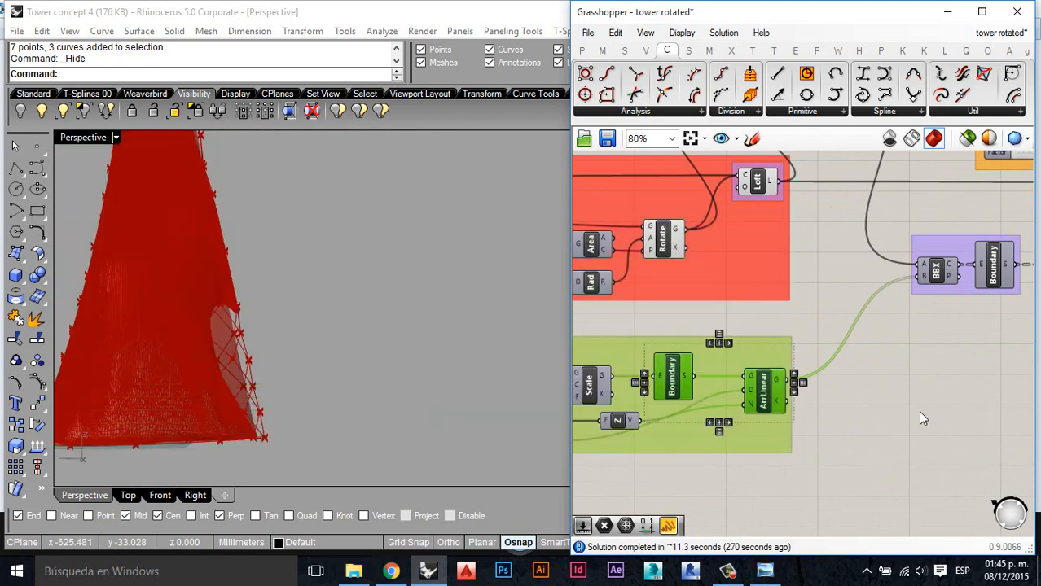
click(918, 410)
Step: Select the wbCatmullClark component in the orange group and inspect its mesh over the whole tower
scroll(766, 449, down, 6)
scroll(812, 442, up, 6)
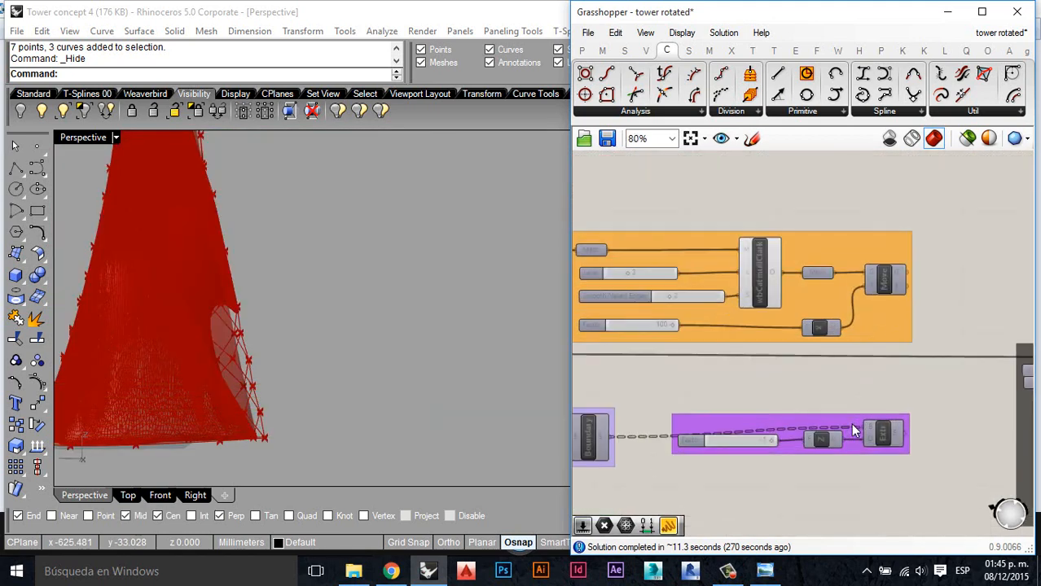
click(758, 277)
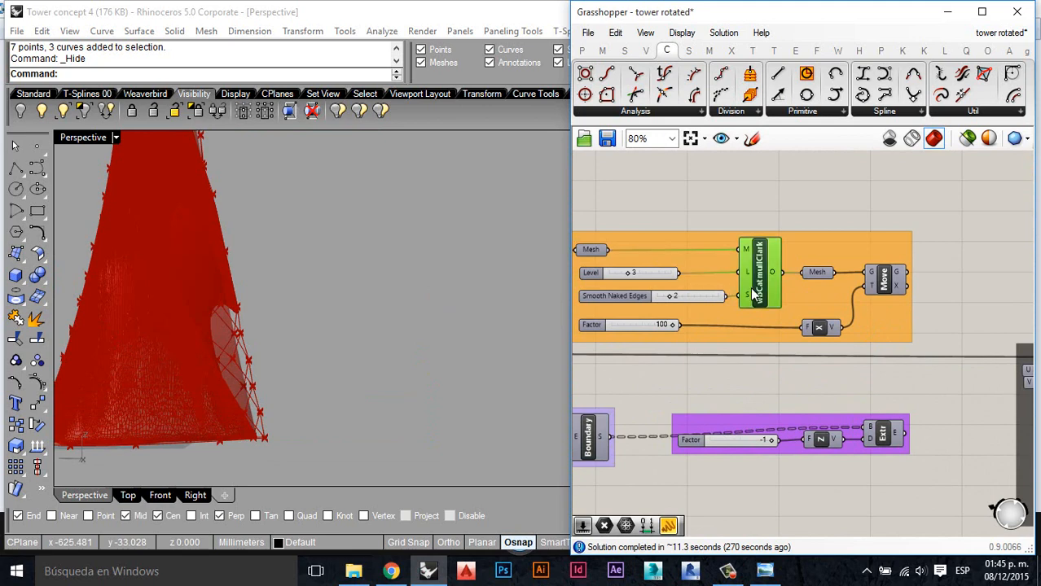
right_drag(405, 224, 242, 308)
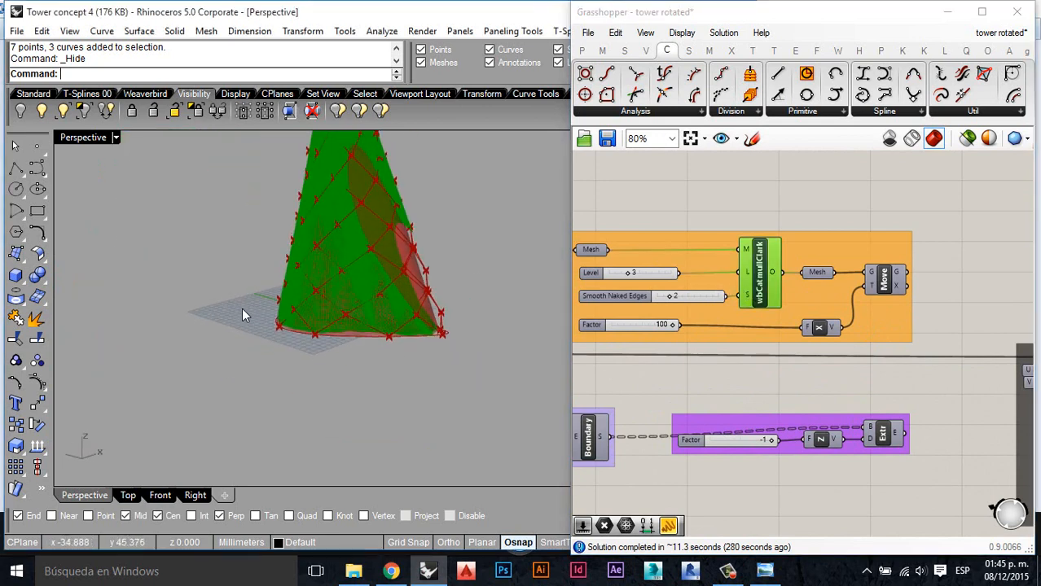
scroll(407, 253, up, 5)
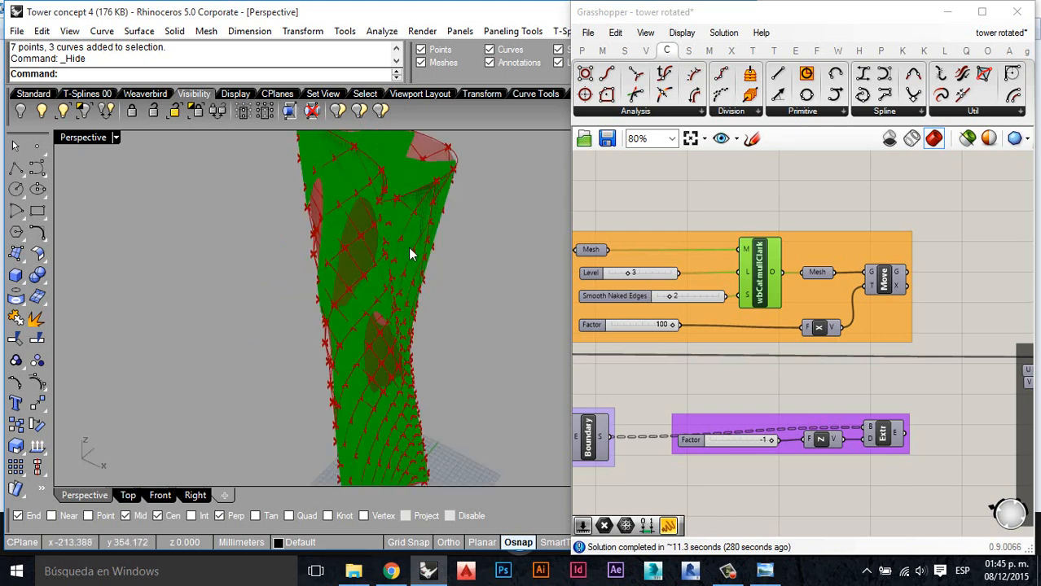
Step: Reselect the orange group's wbCatmullClark component, examine the mesh near the tower's base up close, and clear the selection
click(788, 210)
click(767, 282)
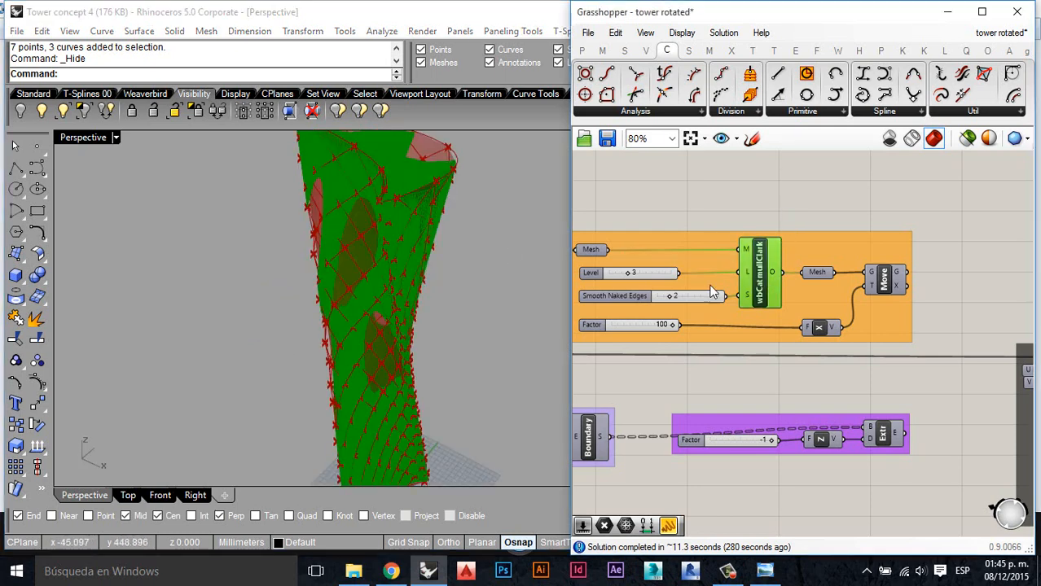
right_drag(416, 293, 392, 398)
scroll(373, 412, up, 8)
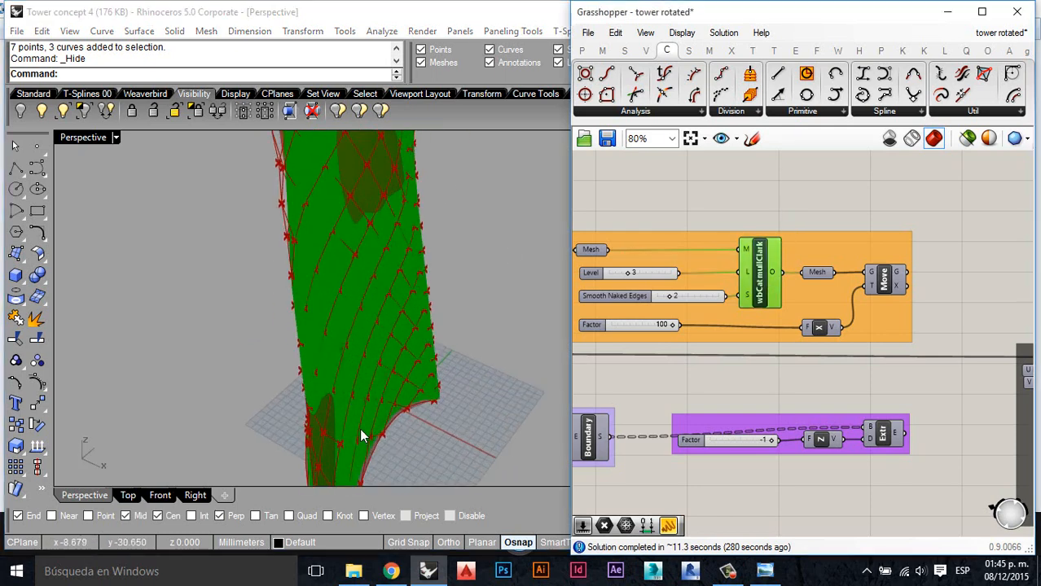
scroll(636, 355, up, 1)
right_drag(293, 272, 468, 305)
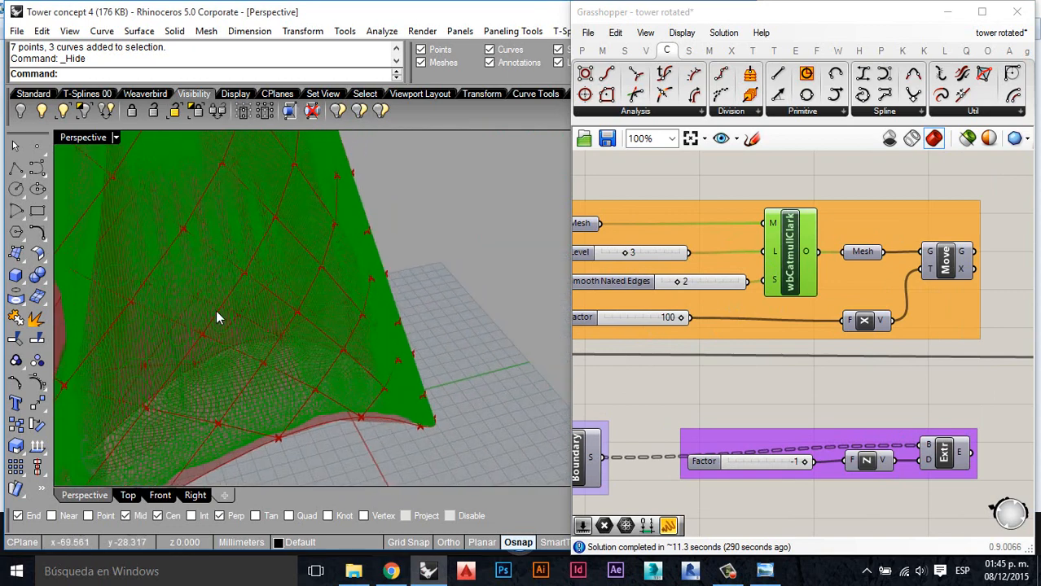
right_drag(192, 336, 327, 341)
click(692, 183)
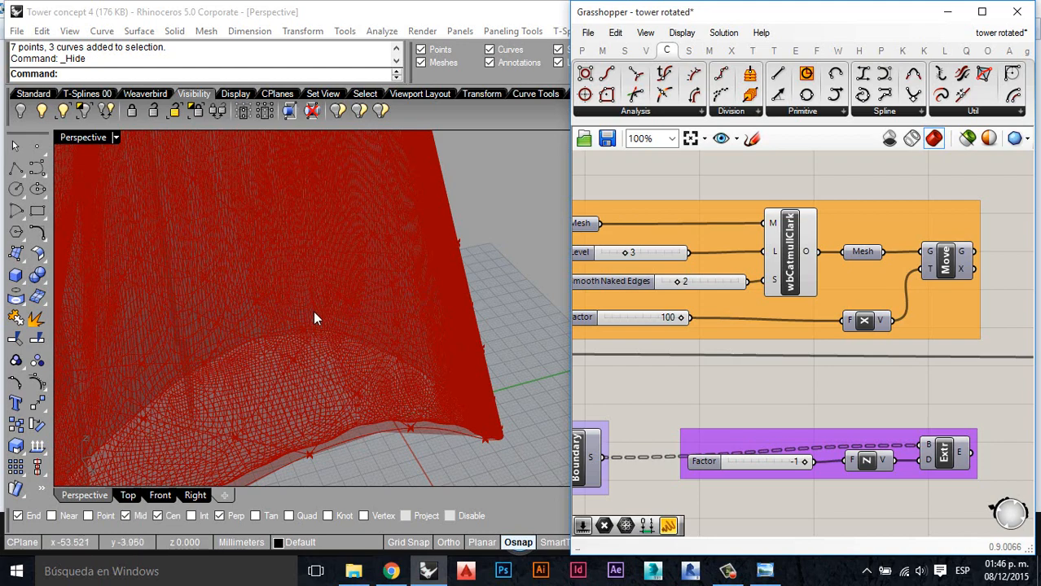
Step: Select the Diagrid component in the dark gray group and inspect the diagonal grid lines around the tower
scroll(383, 333, down, 6)
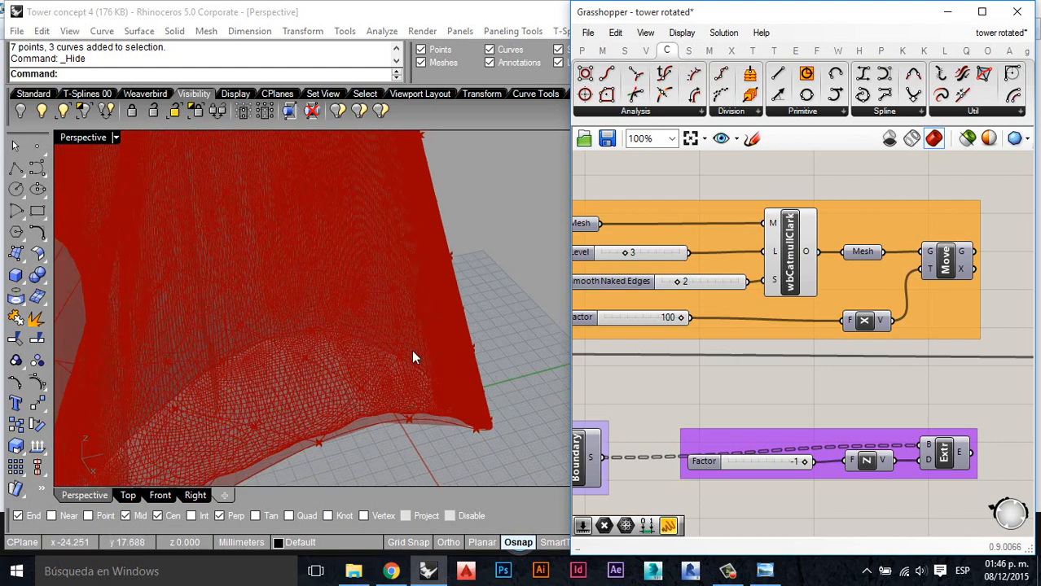
scroll(600, 389, down, 5)
scroll(848, 408, up, 8)
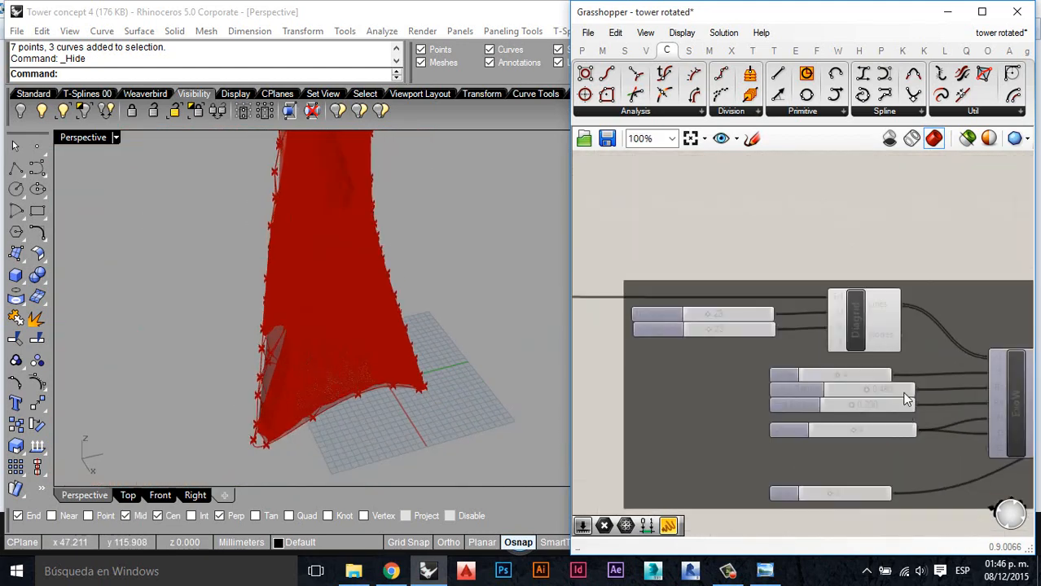
click(860, 305)
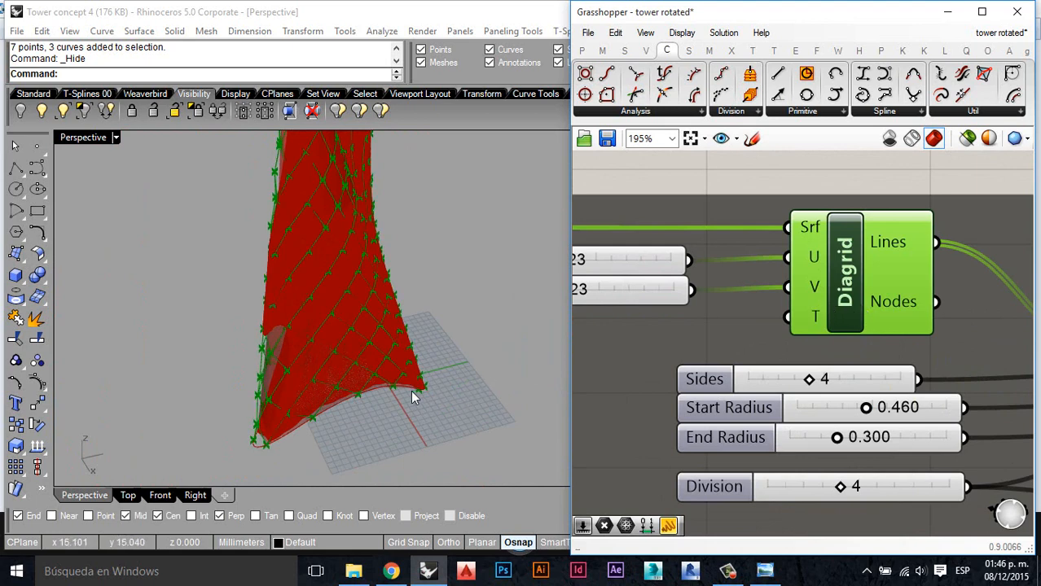
click(292, 394)
right_drag(292, 394, 411, 371)
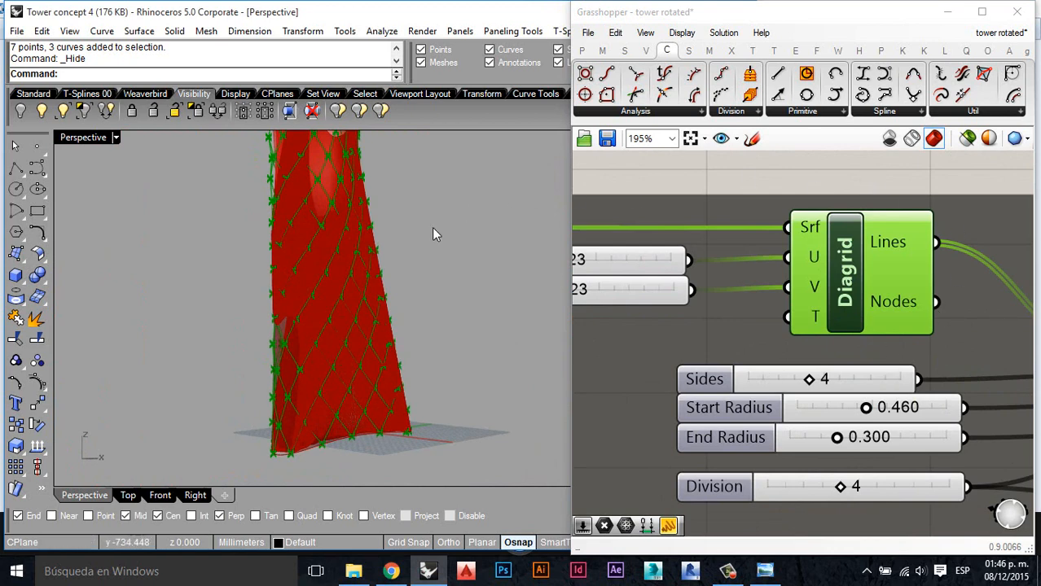
scroll(368, 257, up, 3)
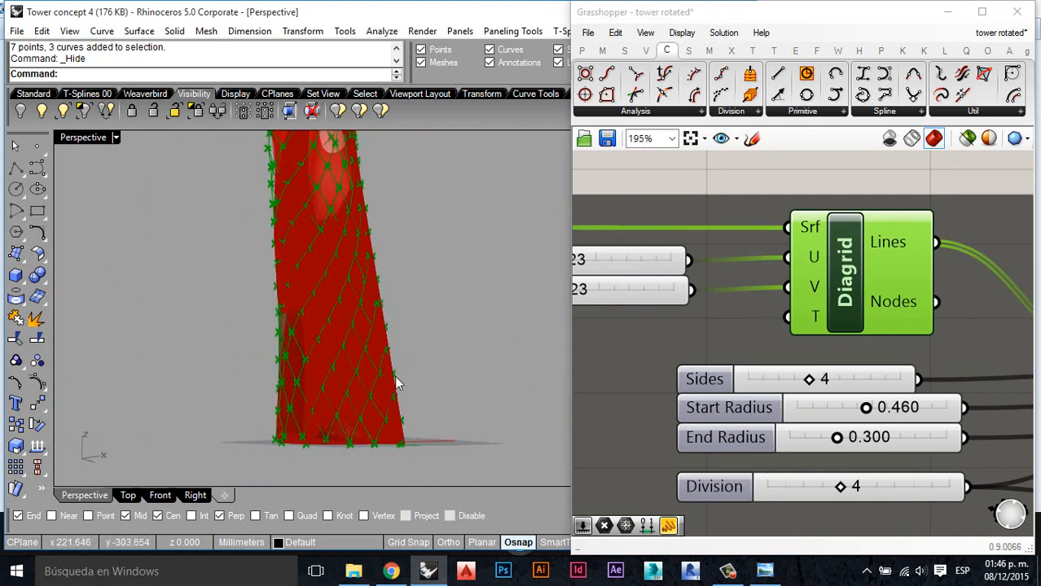
right_drag(325, 255, 340, 342)
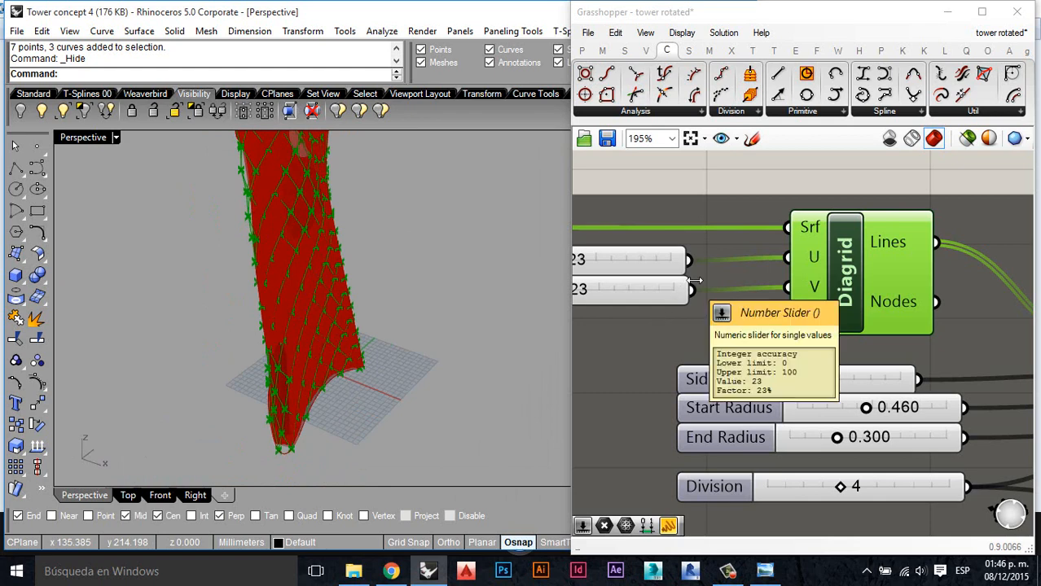
Step: Select the final wbCatmullClark component in the dark gray group, clear the selection, and view the whole tower
scroll(690, 280, down, 5)
scroll(911, 363, up, 5)
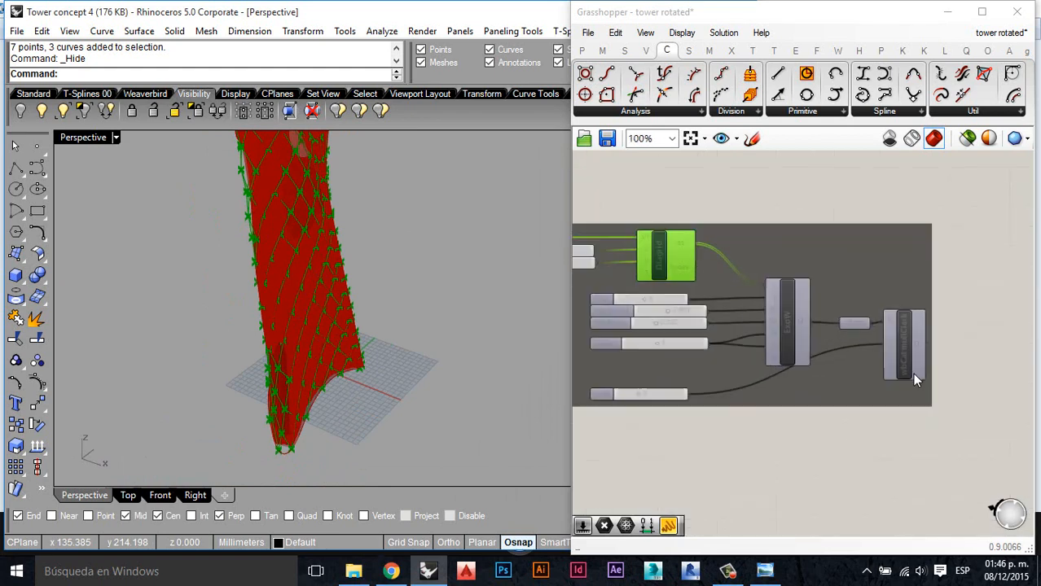
click(909, 355)
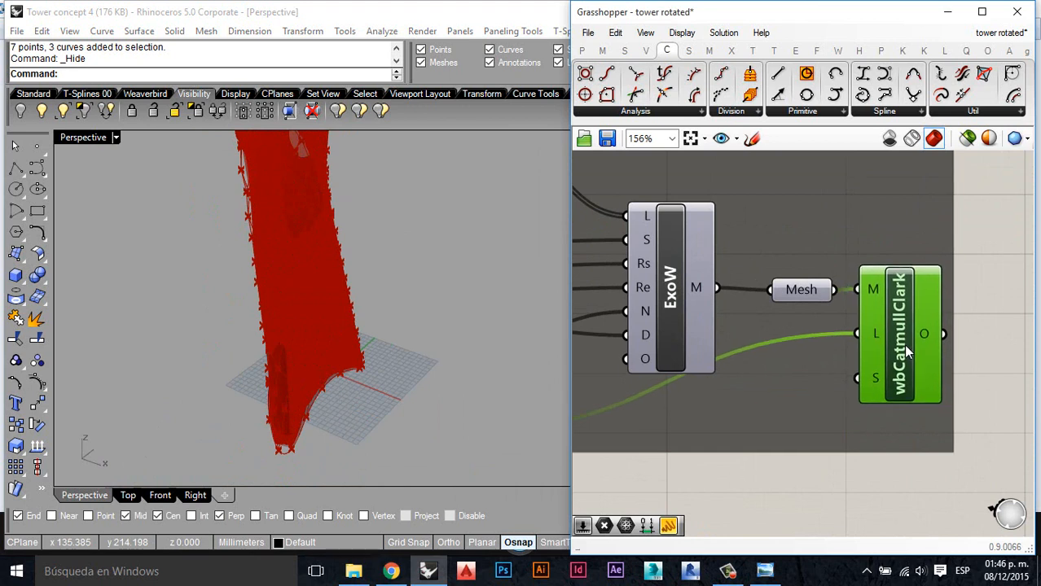
click(991, 237)
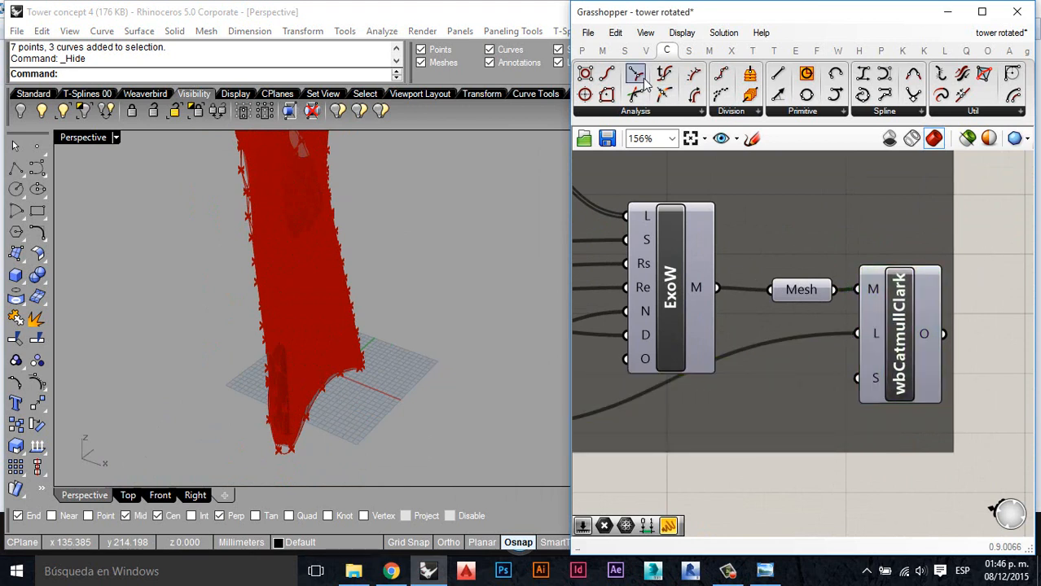
scroll(285, 318, down, 3)
scroll(284, 317, down, 2)
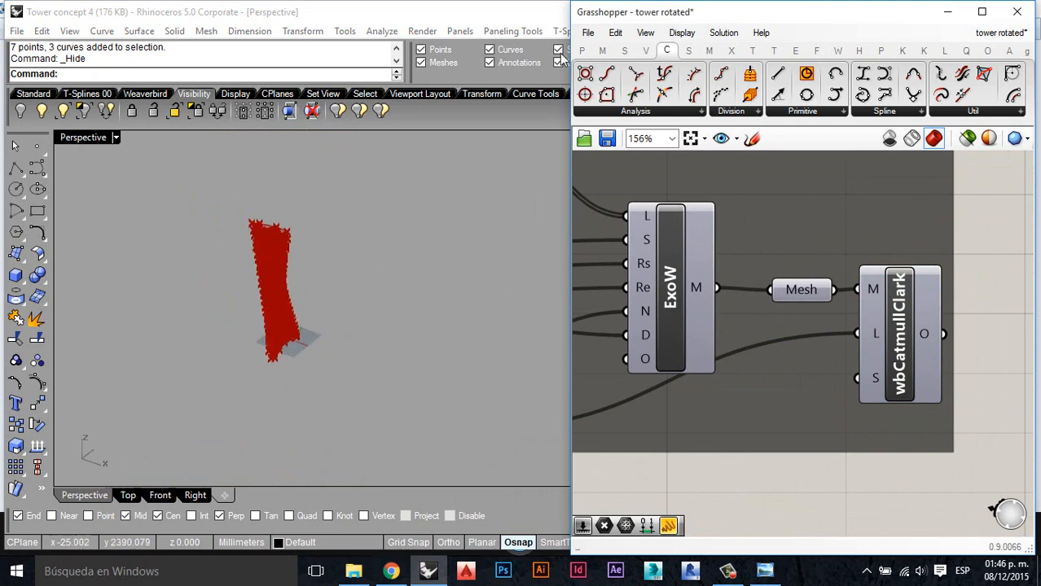
Step: Start a new empty Grasshopper definition
click(588, 32)
click(615, 32)
click(588, 32)
click(617, 49)
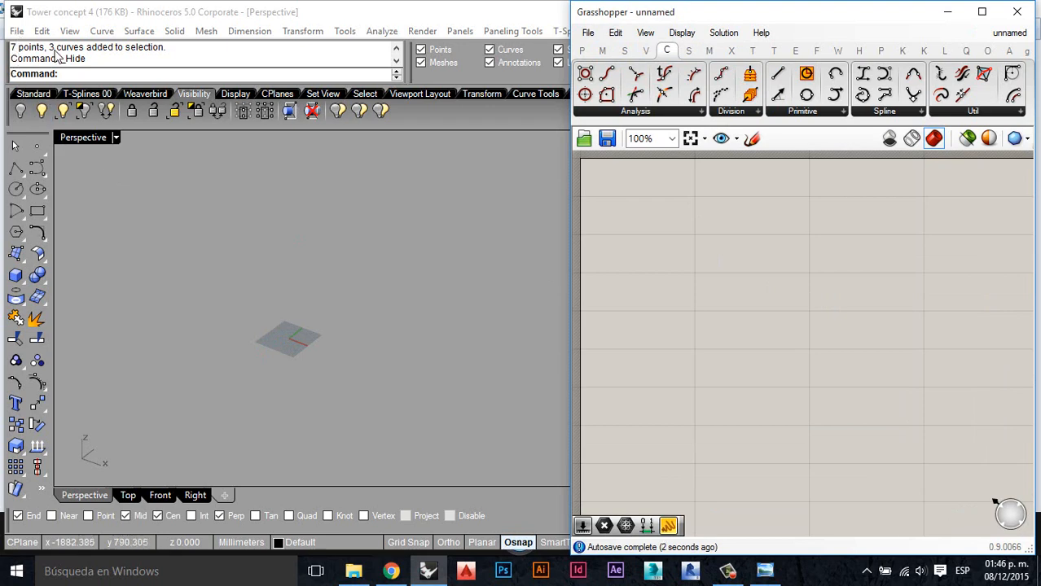
Step: Show and select the hidden curves and points, then start a new Large Objects - Meters model without saving Tower concept 4
click(41, 109)
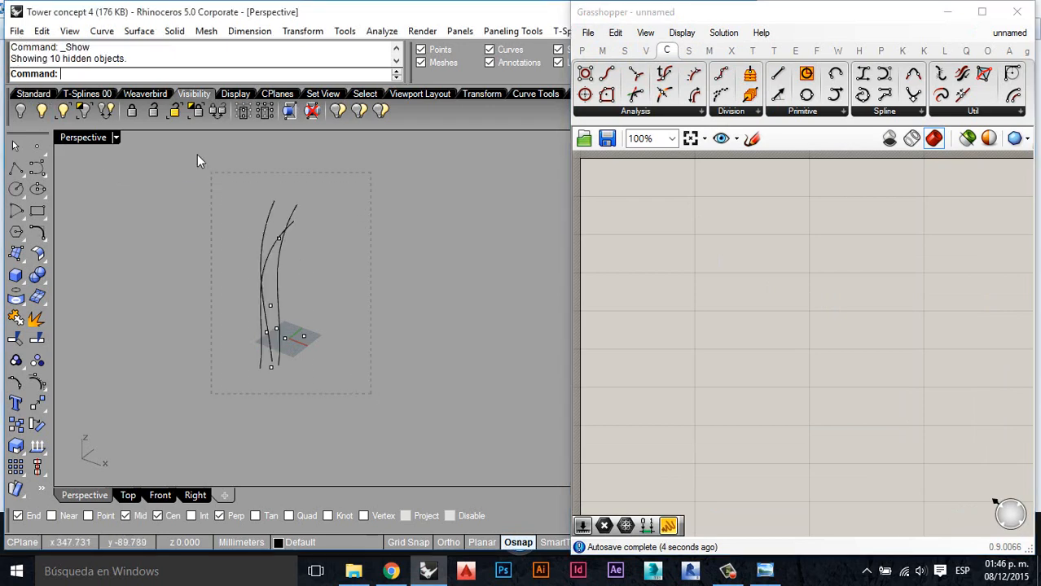
key(ctrl+a)
click(16, 31)
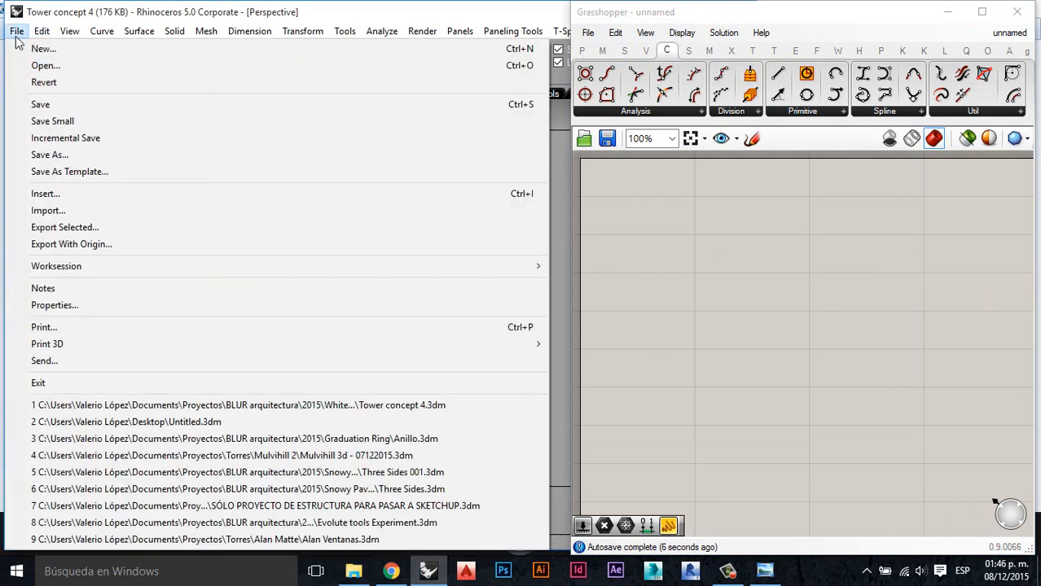
click(25, 48)
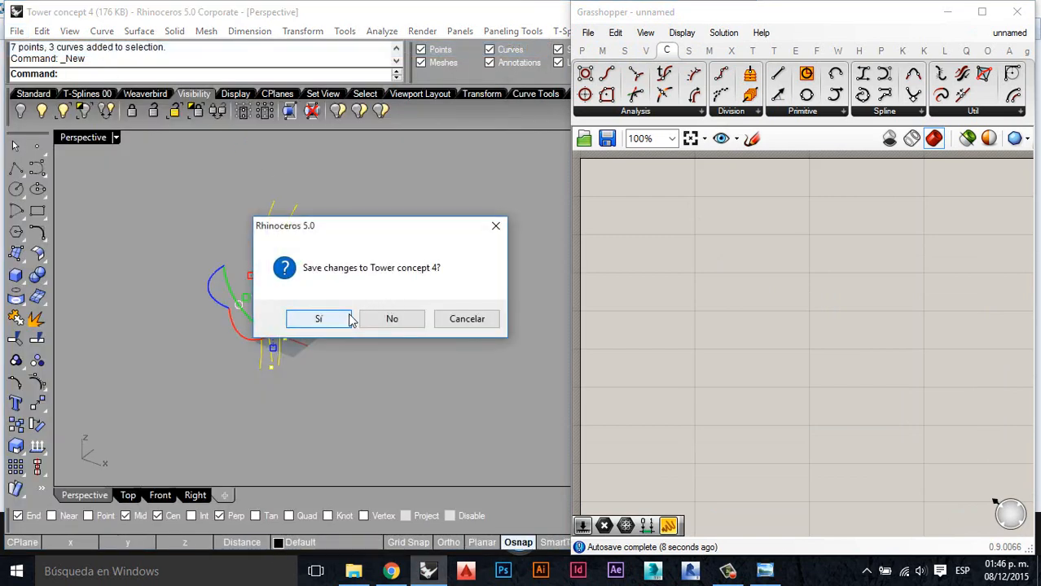
click(389, 320)
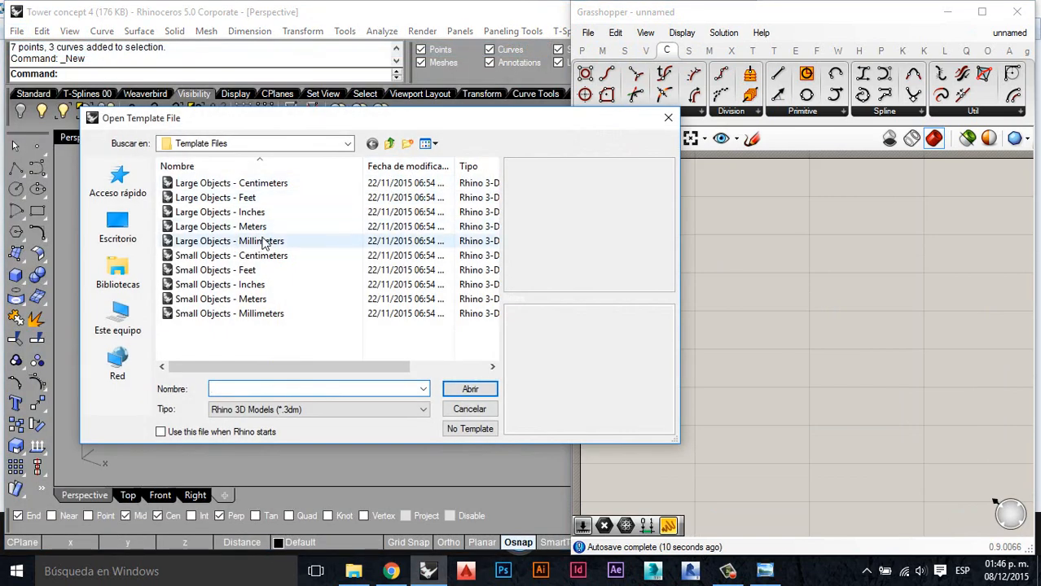
double_click(262, 227)
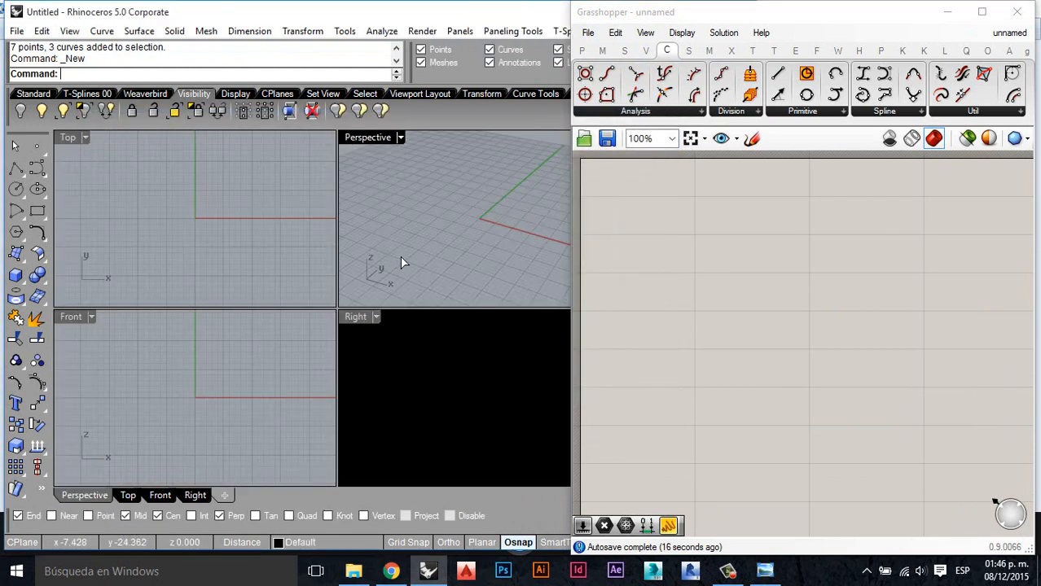
Step: Maximize the Perspective viewport and frame the grid's axes
double_click(368, 138)
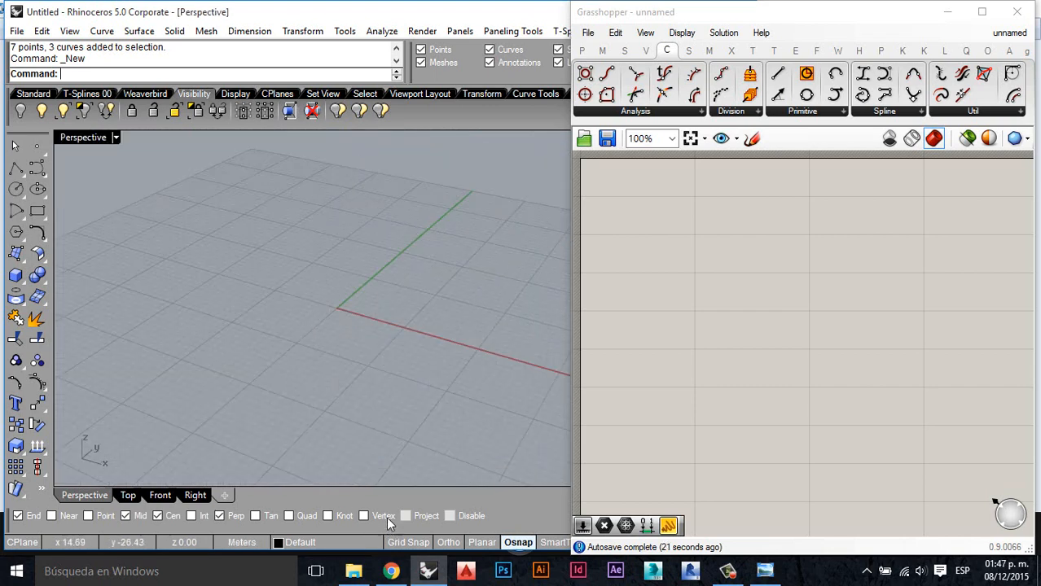
scroll(275, 342, down, 5)
scroll(339, 355, up, 5)
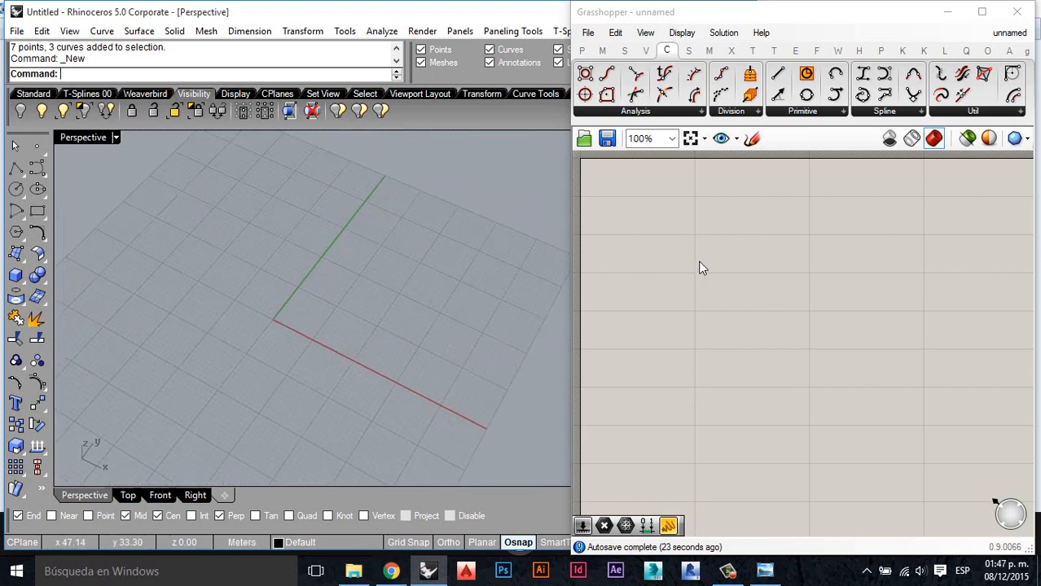
Step: Place a Nurbs Curve component from the Curve Spline tools on the empty Grasshopper canvas
click(849, 299)
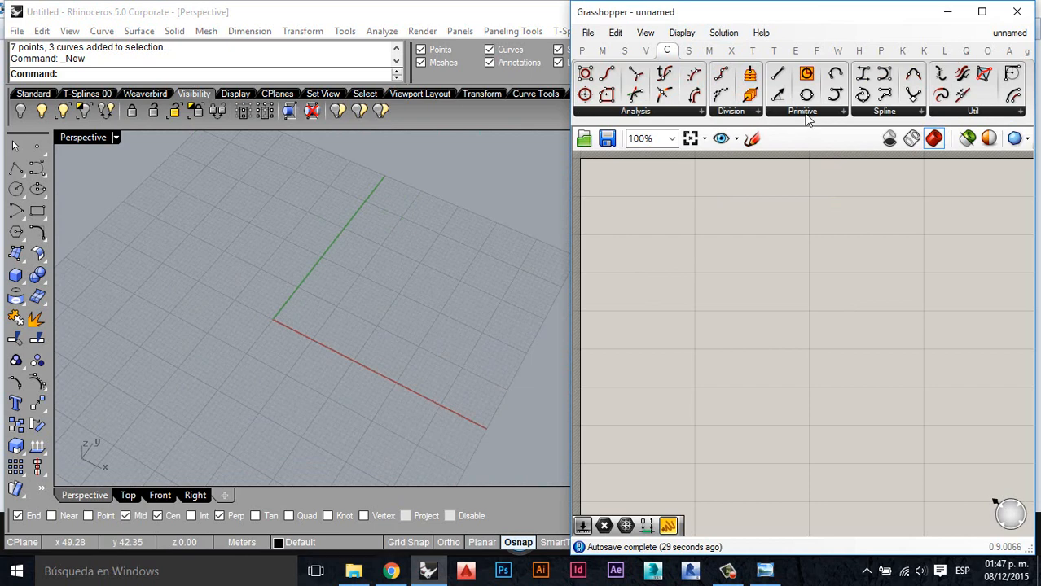
click(807, 118)
click(885, 112)
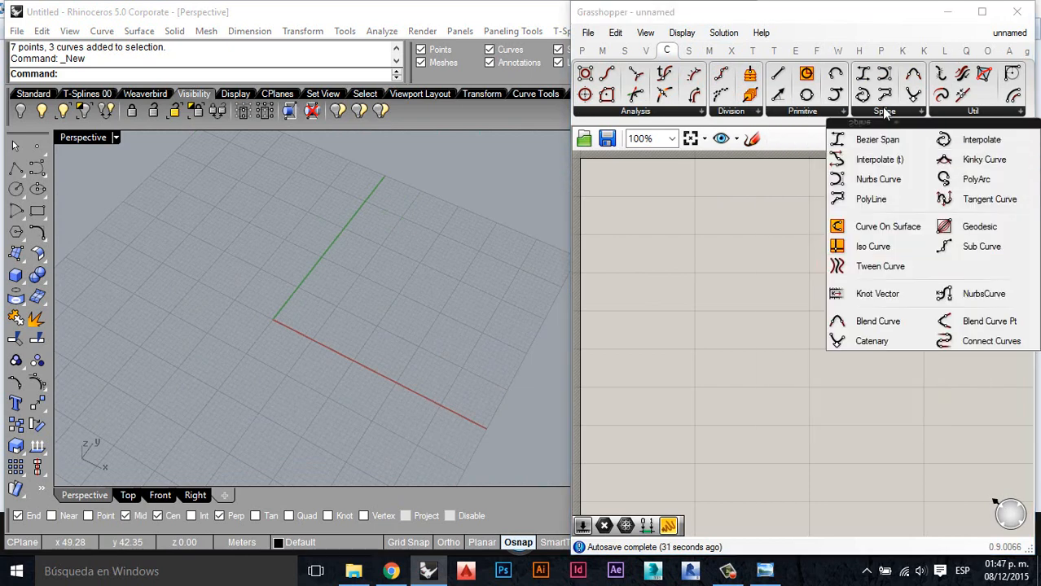
drag(888, 179, 733, 282)
click(872, 109)
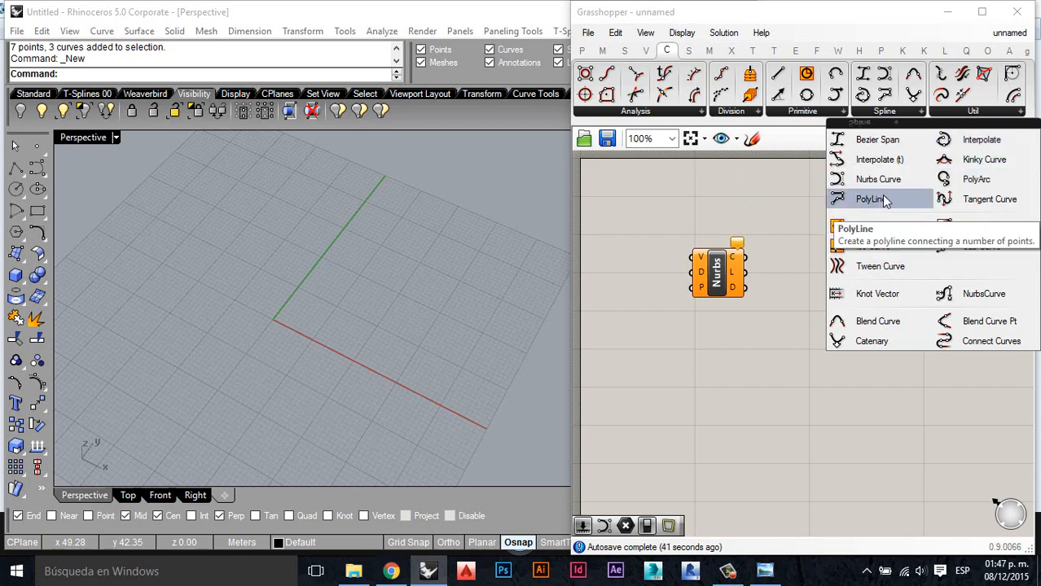
click(707, 267)
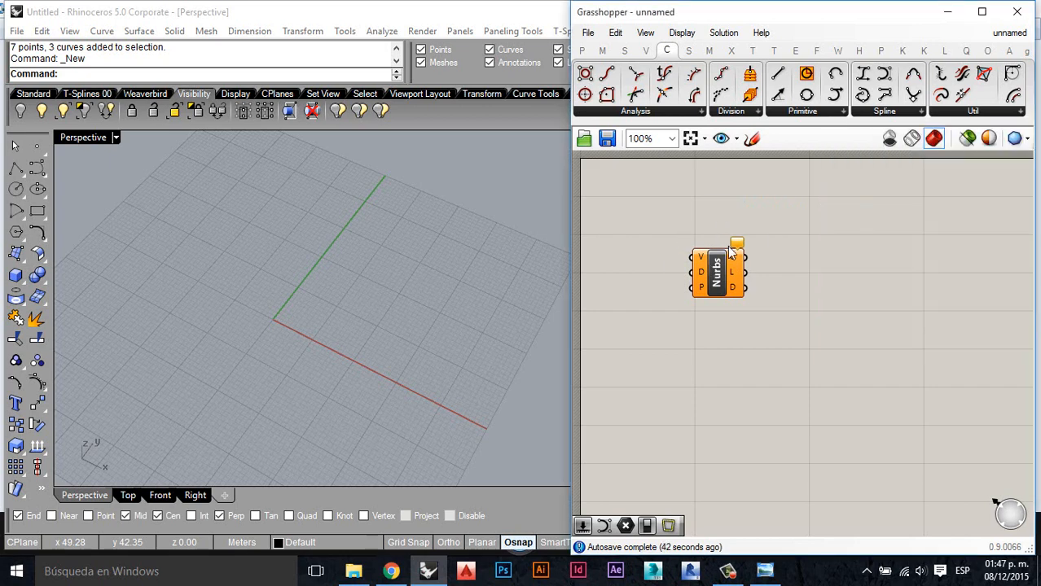
Step: Examine the inputs and outputs of the Nurbs Curve component up close
scroll(706, 275, up, 3)
scroll(885, 268, down, 3)
scroll(888, 275, up, 3)
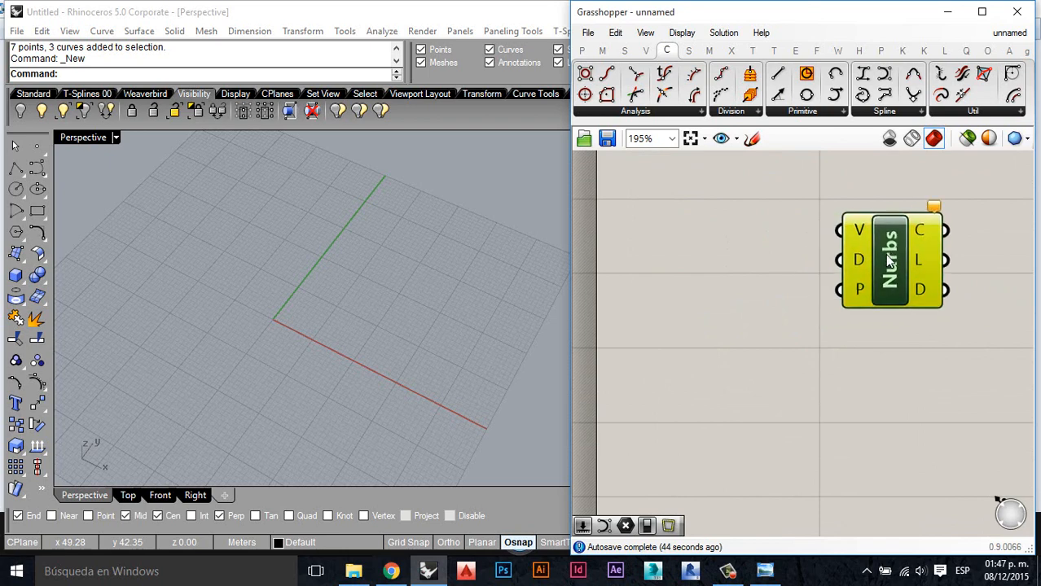
scroll(762, 329, down, 4)
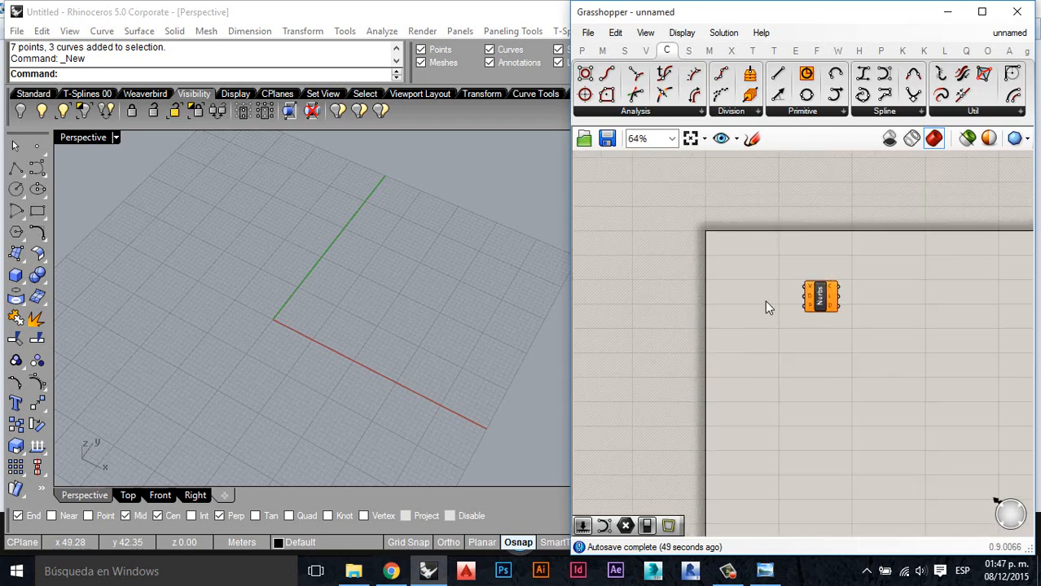
scroll(773, 309, up, 3)
scroll(892, 272, up, 3)
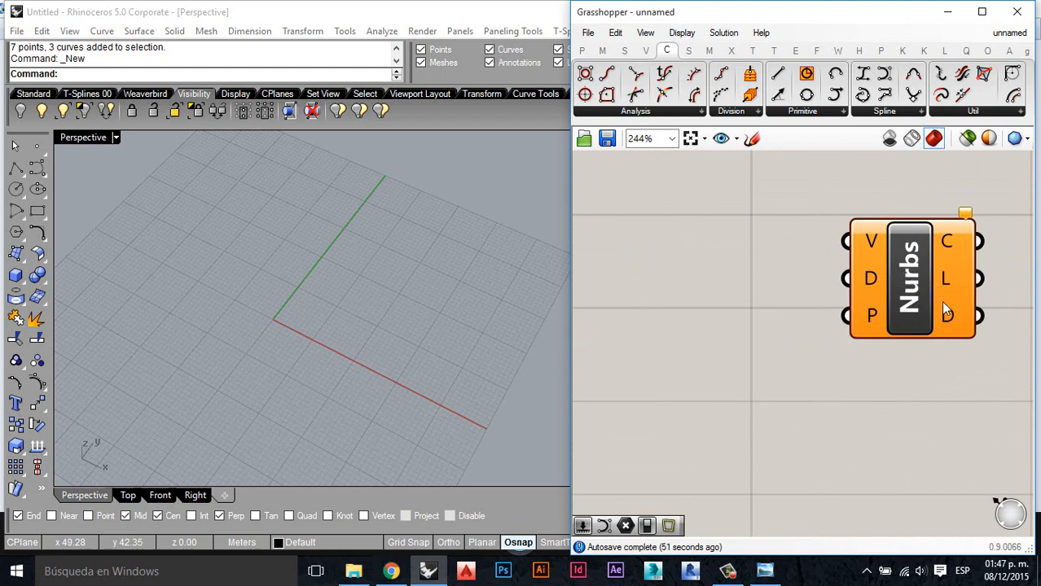
scroll(861, 274, down, 3)
scroll(844, 281, up, 2)
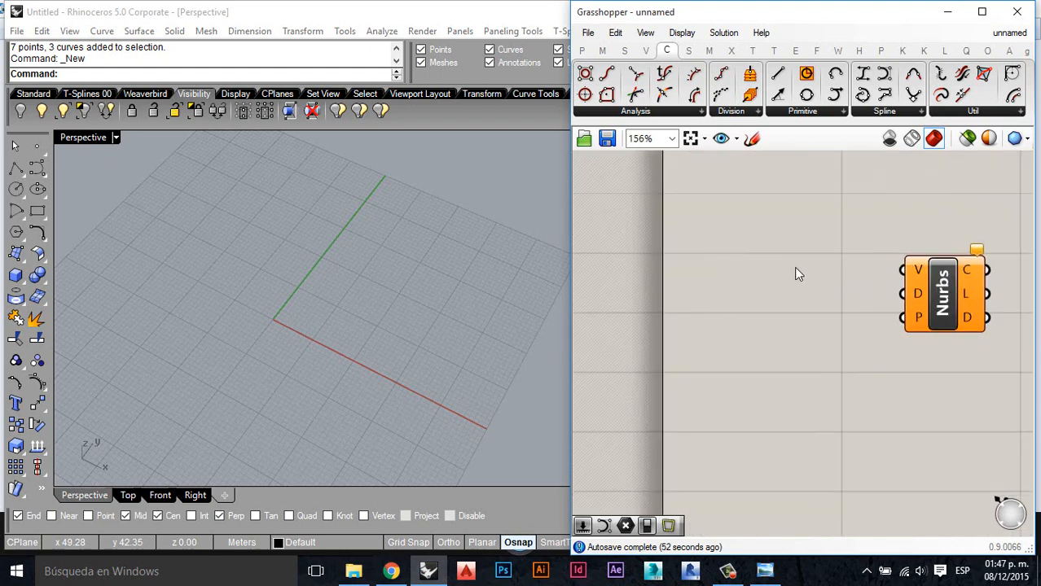
scroll(918, 272, up, 3)
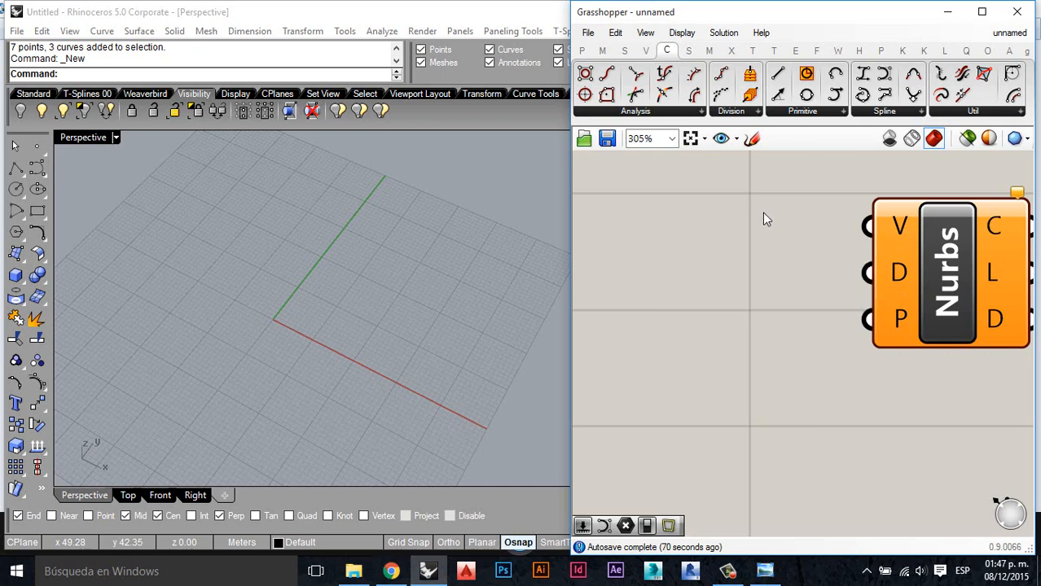
Step: Place four single points on the ground plane in Rhino, three spread around the origin and one close to it
click(37, 145)
scroll(285, 338, up, 3)
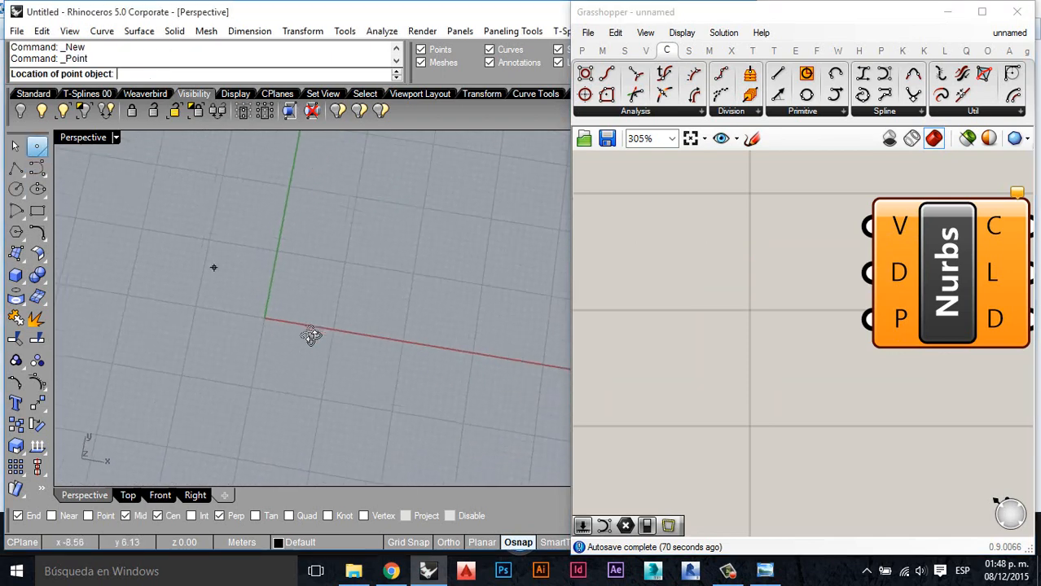
click(178, 361)
right_click(284, 307)
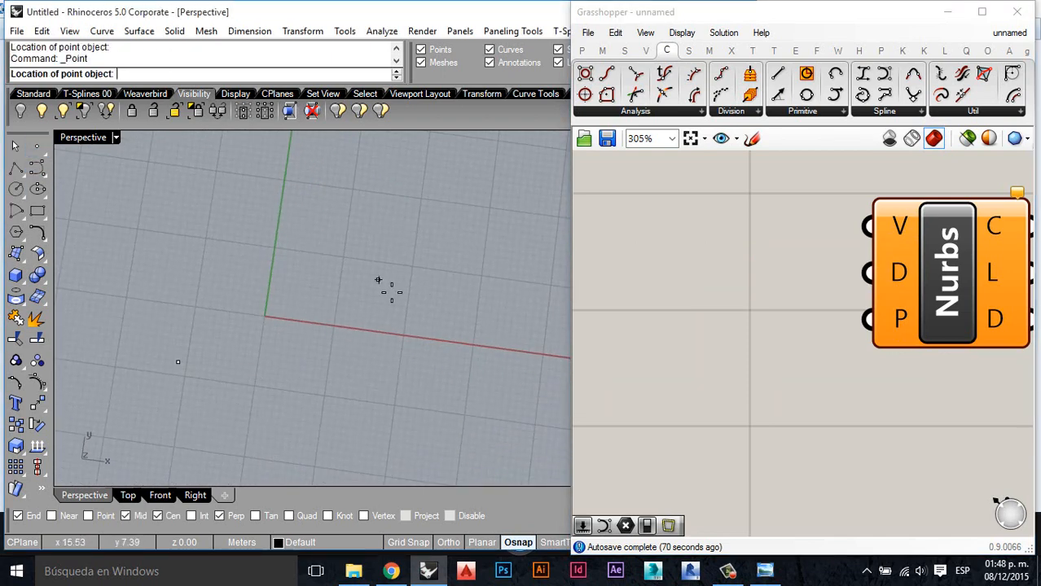
click(379, 280)
right_click(293, 289)
click(202, 235)
right_click(297, 324)
click(276, 310)
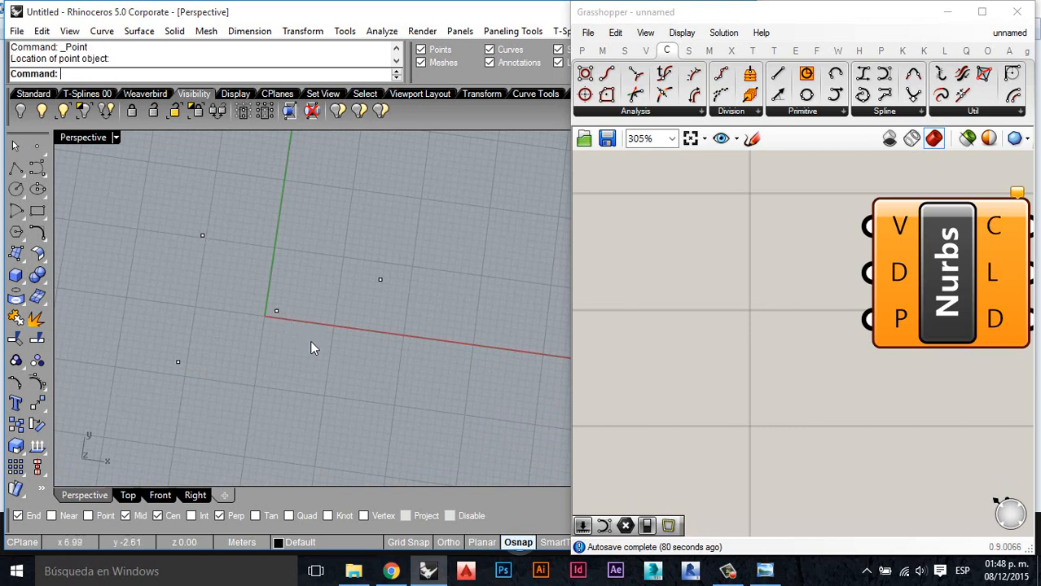
Step: Move the point nearest the origin along X and Y across the green axis, between the other three points
click(277, 312)
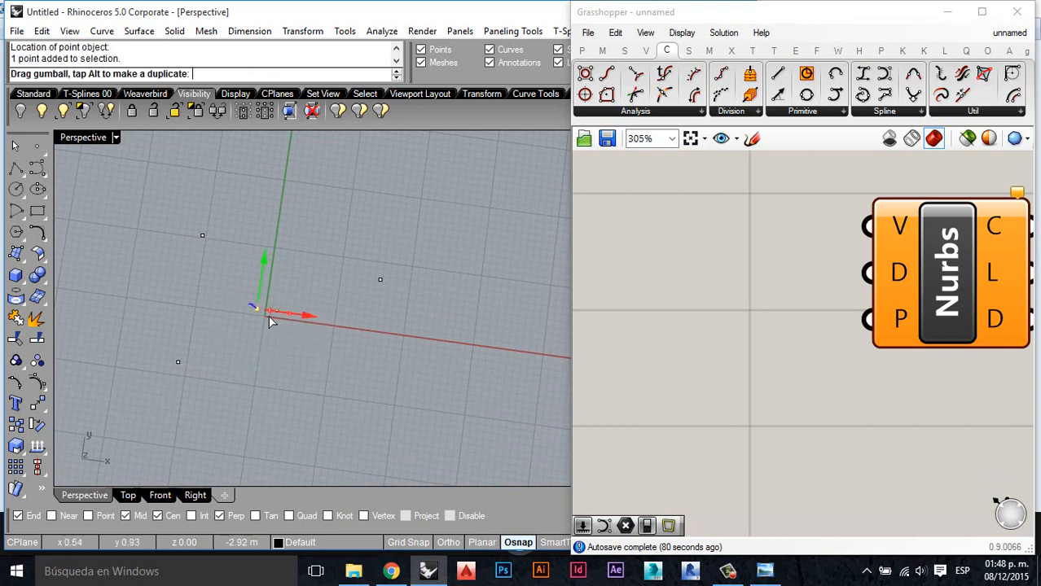
drag(264, 290, 287, 286)
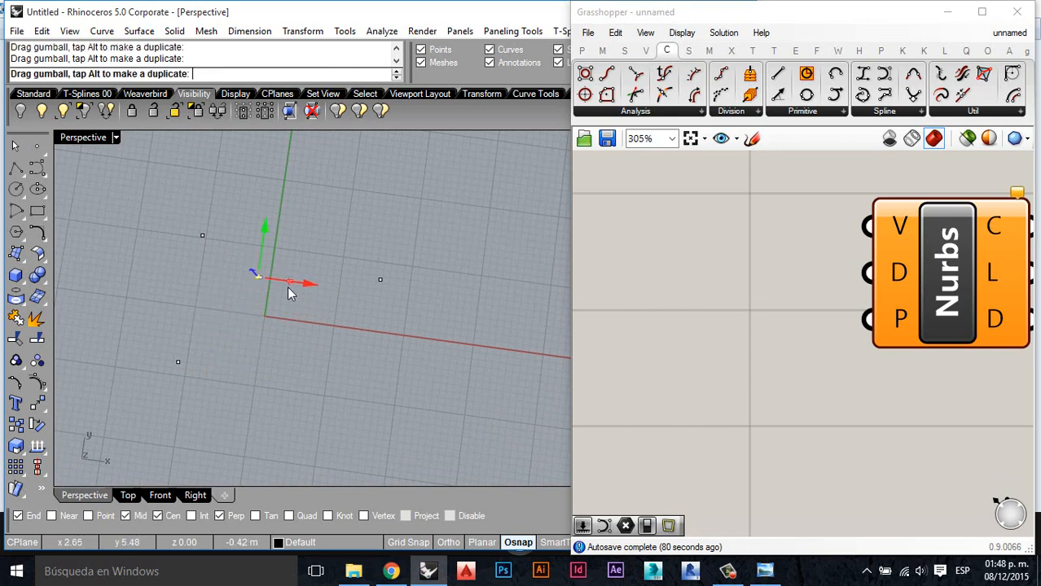
click(394, 381)
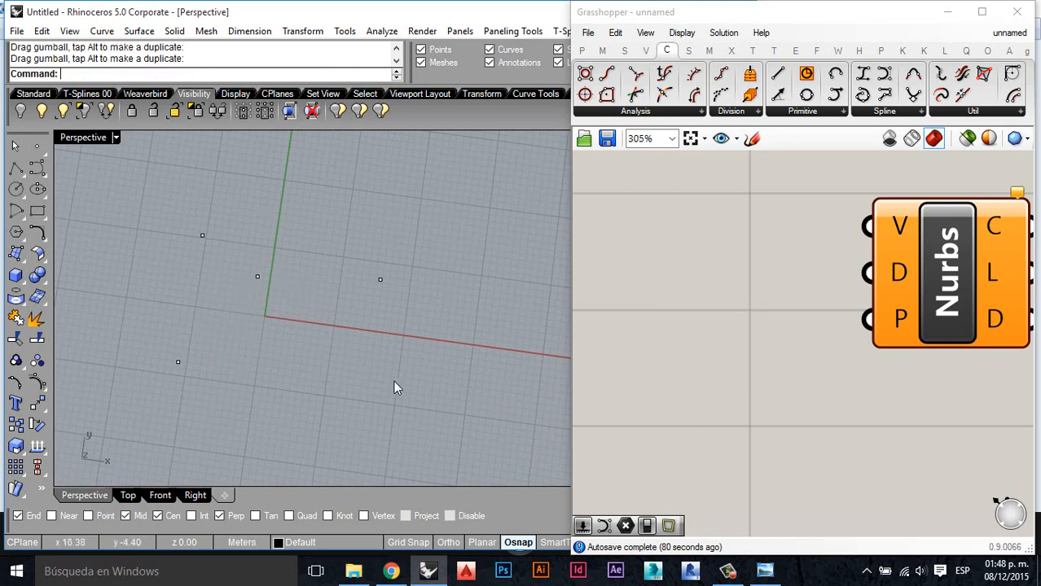
Step: Add a Point parameter to the Grasshopper canvas and position it in front of the Nurbs Curve component's inputs
double_click(688, 318)
text(point)
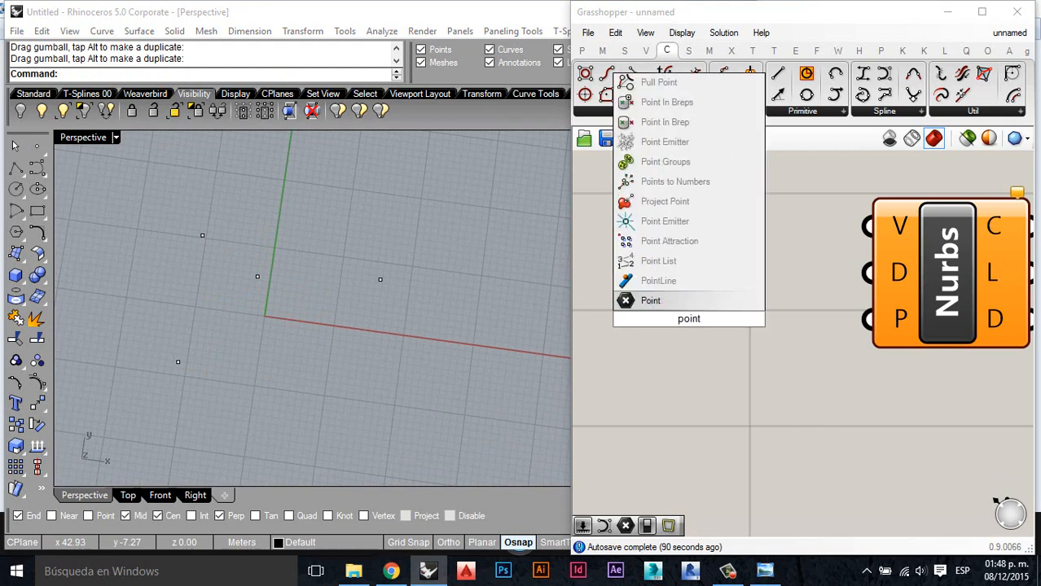
key(Return)
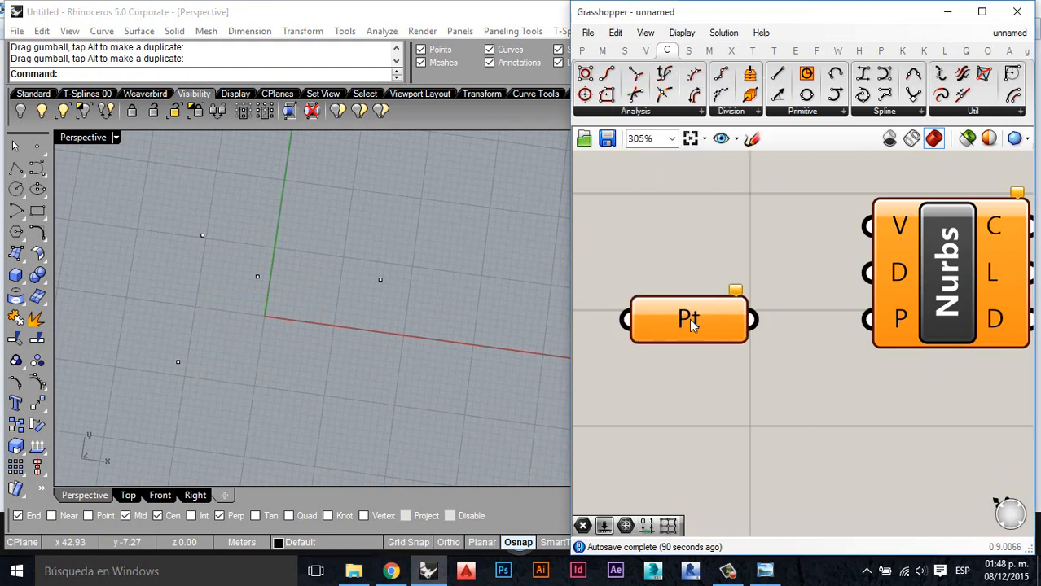
drag(665, 340, 689, 276)
Step: Select the four Rhino points and try to reference them in the Point parameter
drag(445, 380, 105, 206)
right_drag(518, 316, 433, 304)
right_click(692, 267)
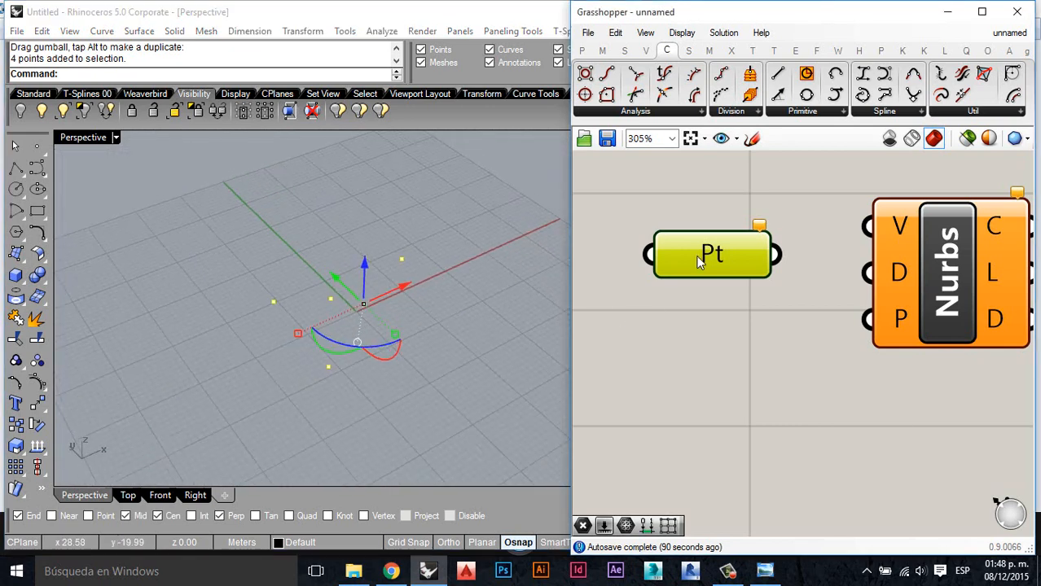
mouse_move(737, 270)
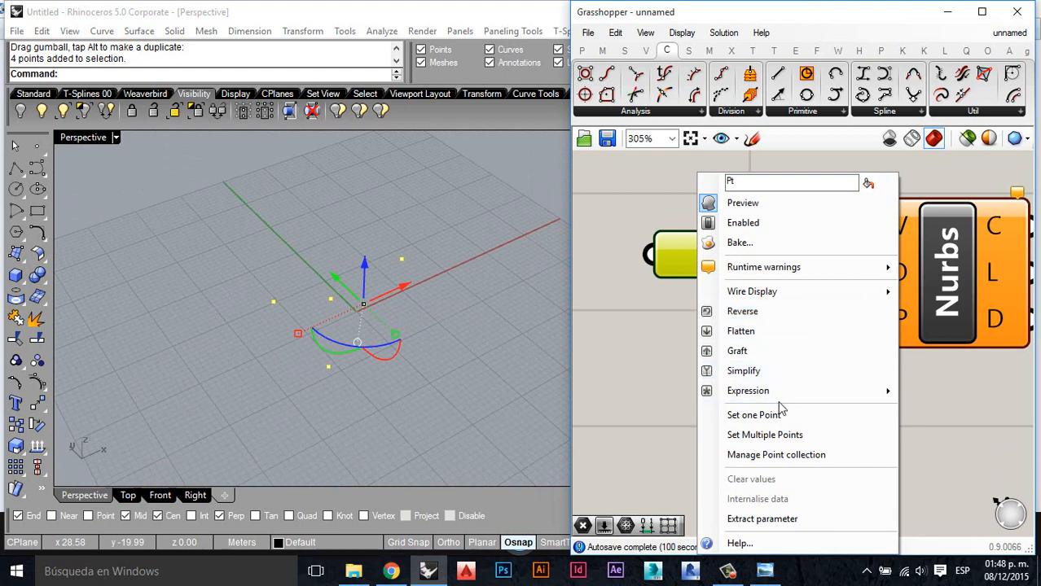
click(754, 415)
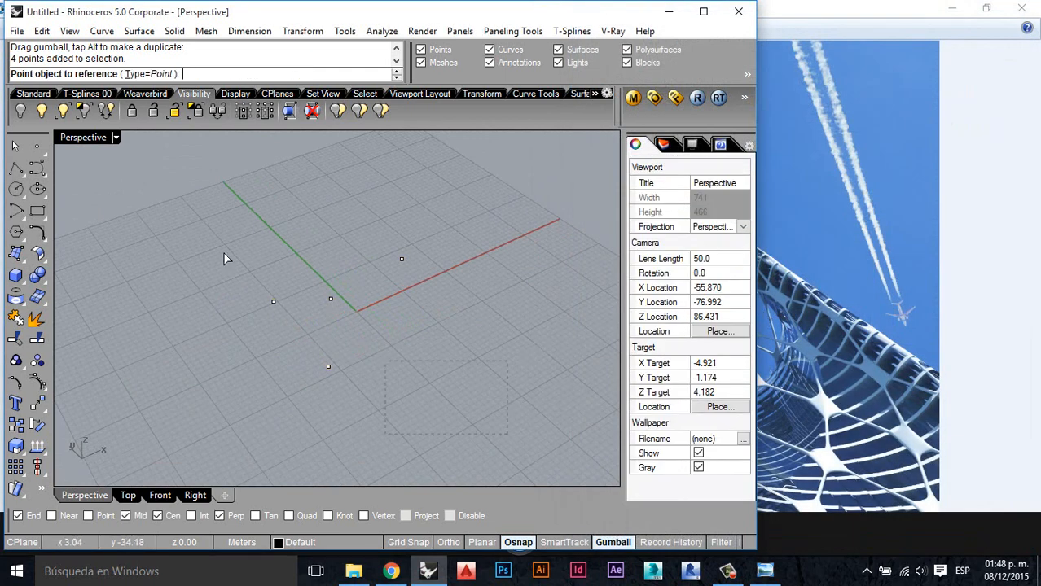
click(349, 274)
right_click(364, 273)
Step: Reference all four Rhino points in the Point parameter and clear its selection
right_click(737, 278)
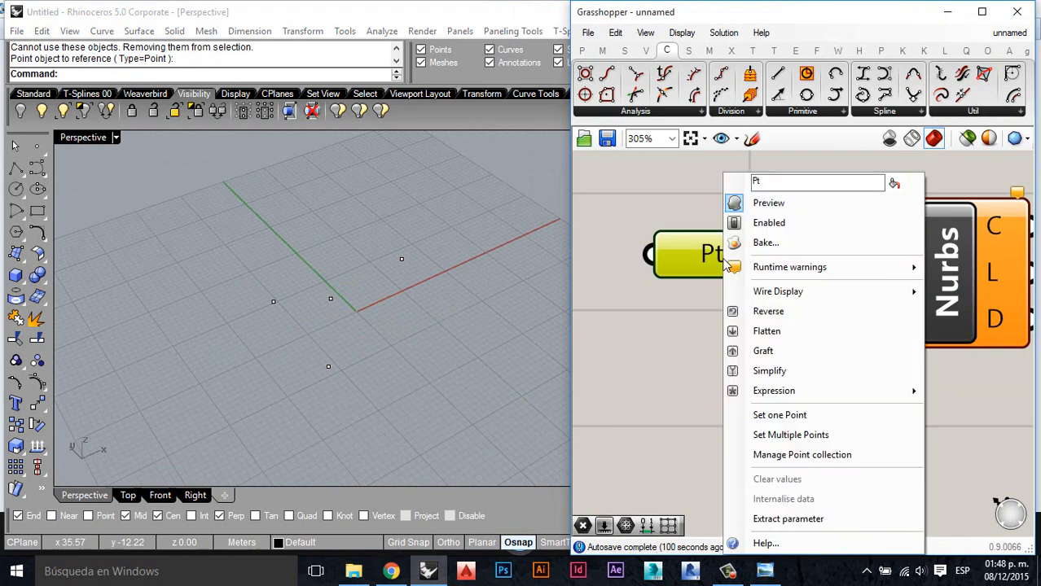
click(831, 415)
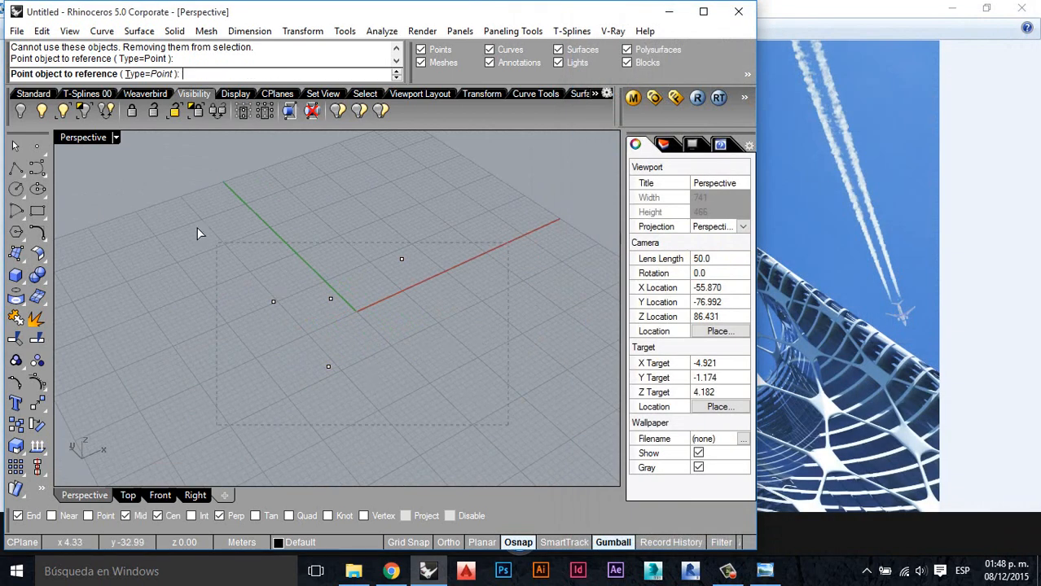
drag(197, 230, 432, 391)
right_click(405, 311)
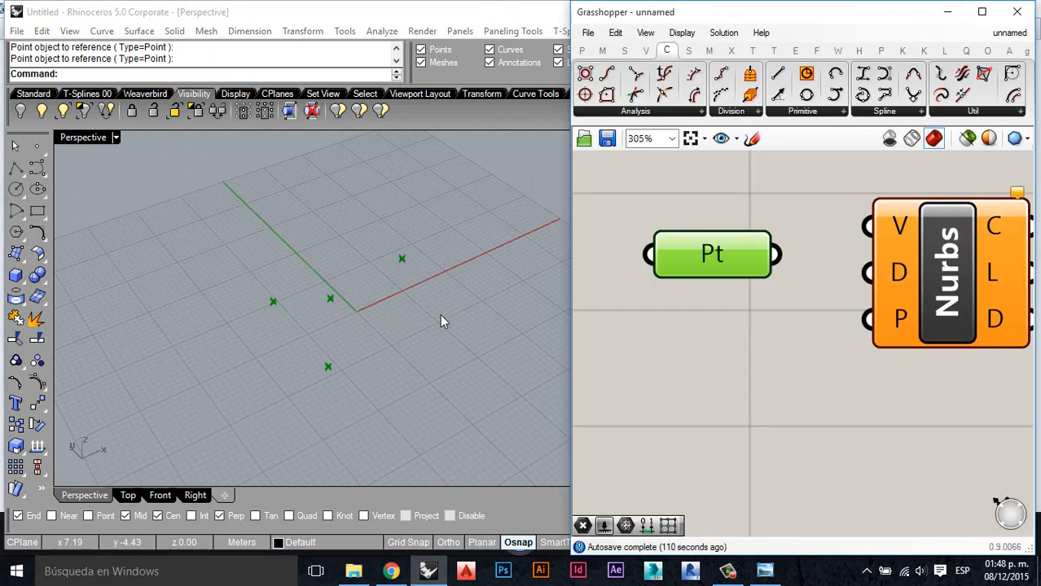
click(758, 328)
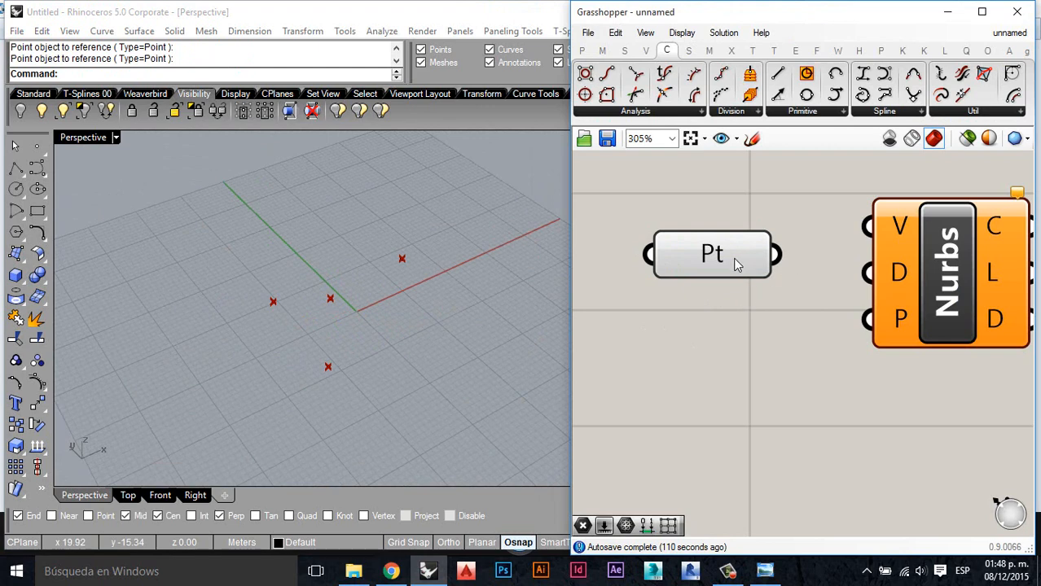
Step: Connect the Point parameter to the Nurbs Curve component's V input and align the parameter with that input
drag(737, 263, 865, 228)
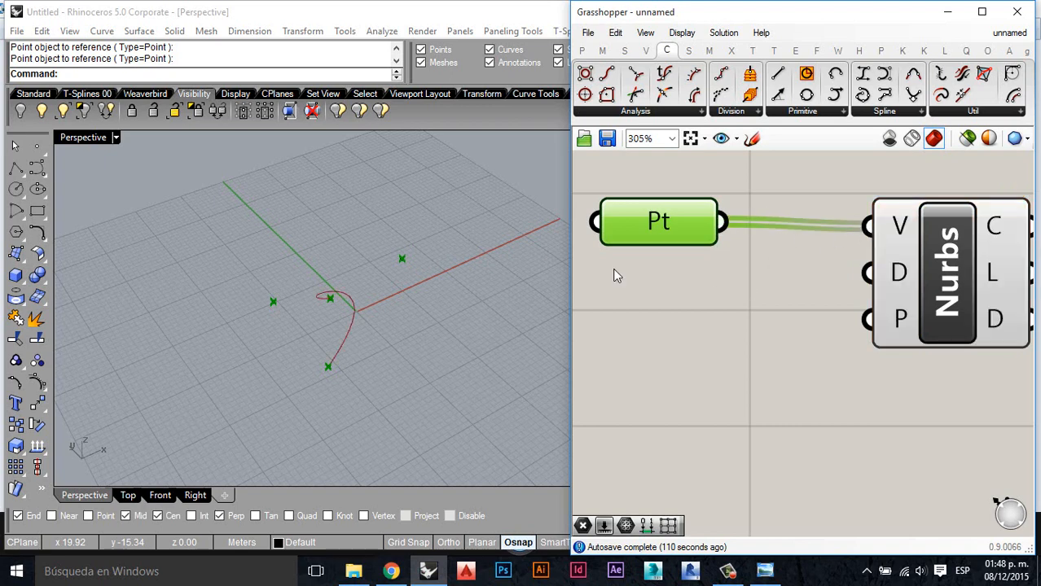
right_drag(442, 270, 553, 303)
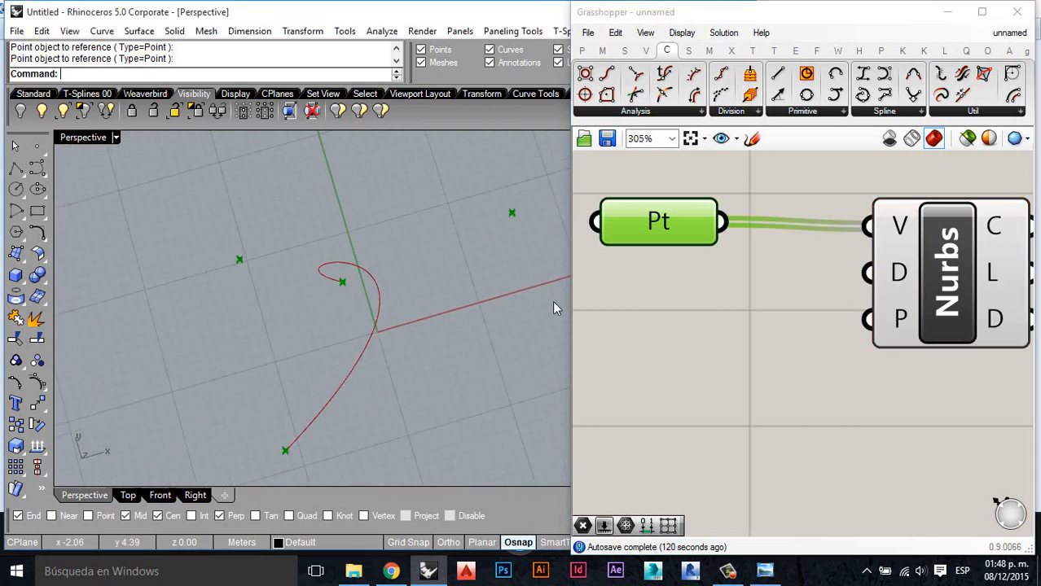
drag(654, 227, 686, 224)
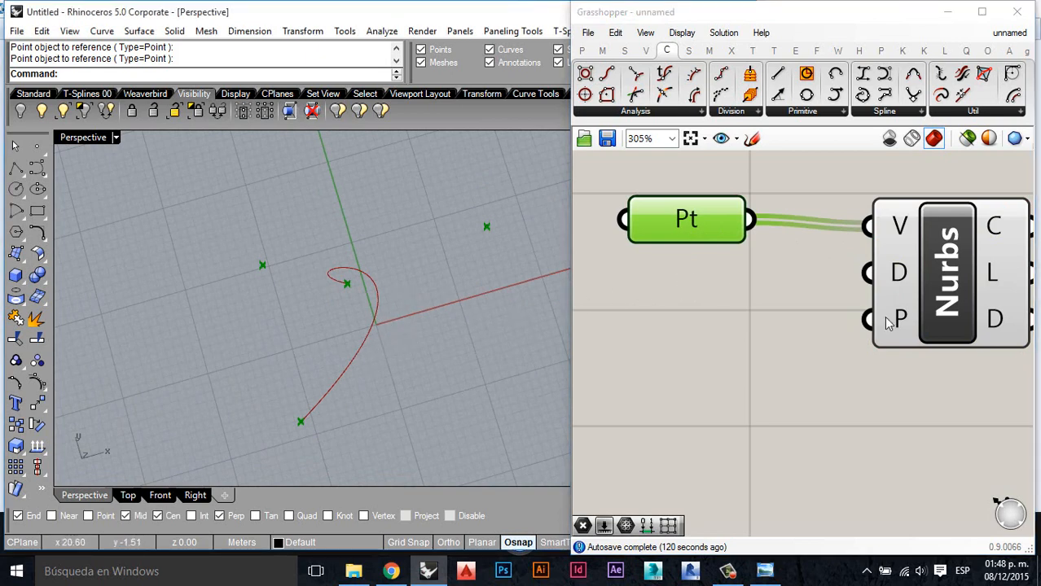
Step: Add a number slider with the value 3 and connect it to the Nurbs Curve component's D input
double_click(688, 284)
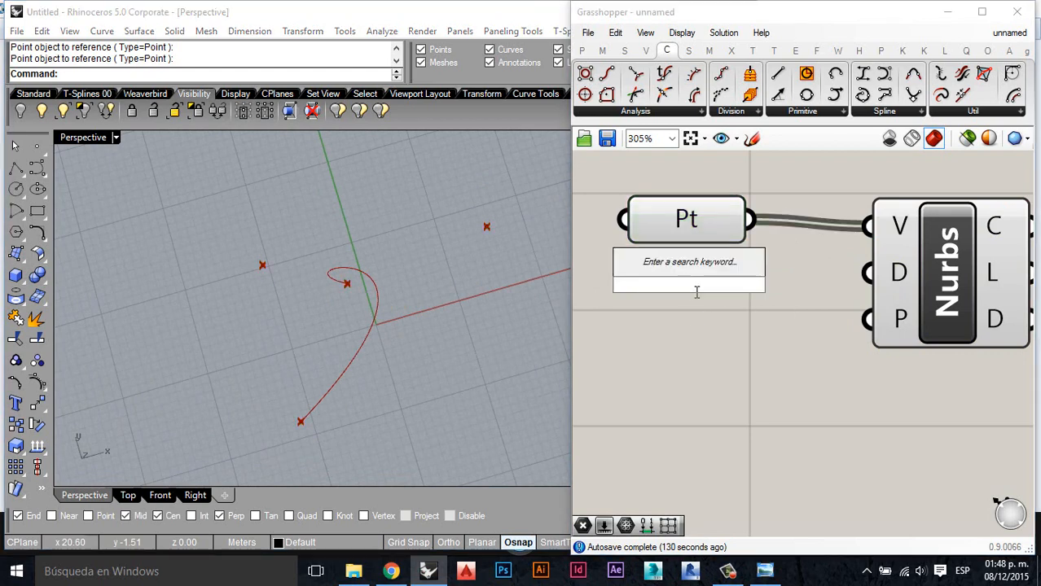
text(3)
key(Return)
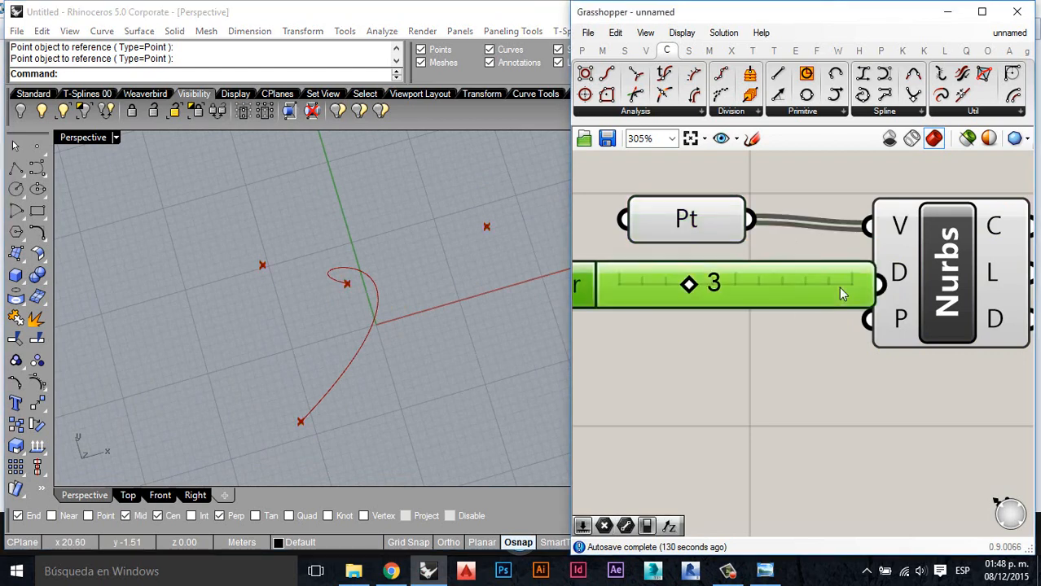
drag(838, 287, 879, 291)
scroll(782, 342, down, 4)
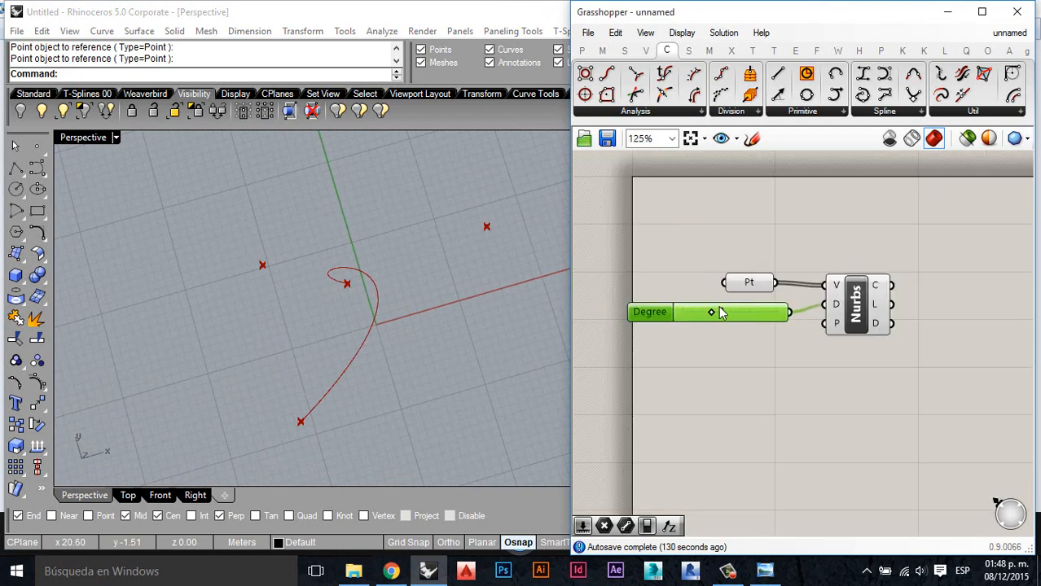
Step: Set the Degree slider to 2 and line it up with the Nurbs Curve component's D input
scroll(706, 330, up, 4)
drag(706, 329, 683, 329)
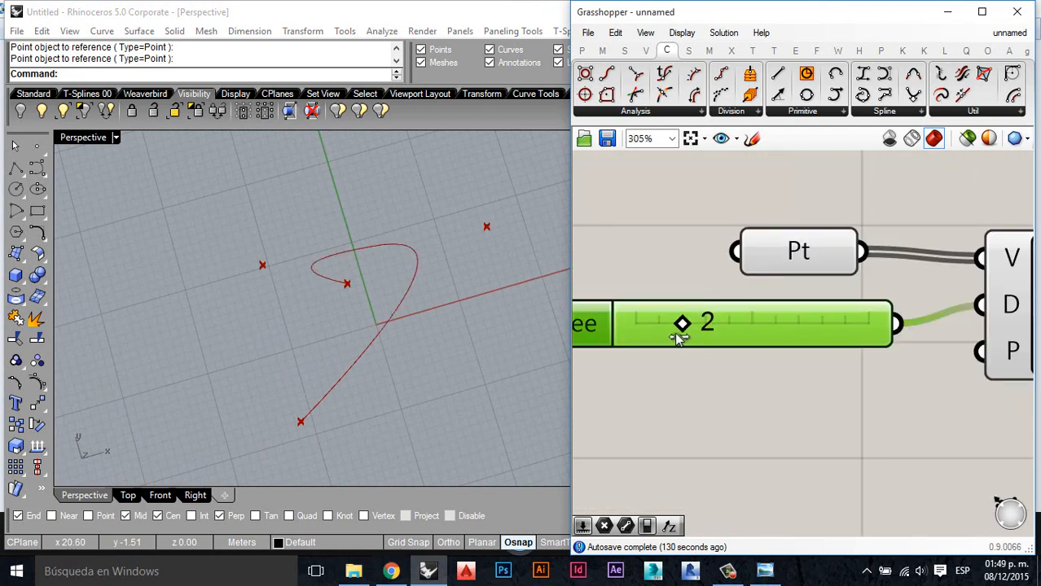
click(882, 401)
scroll(869, 339, up, 3)
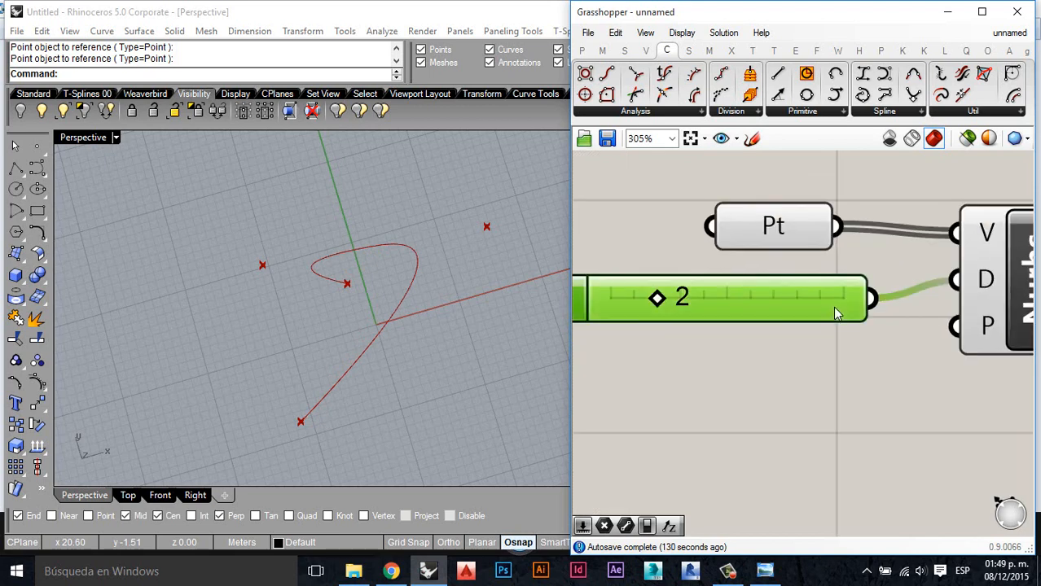
double_click(883, 412)
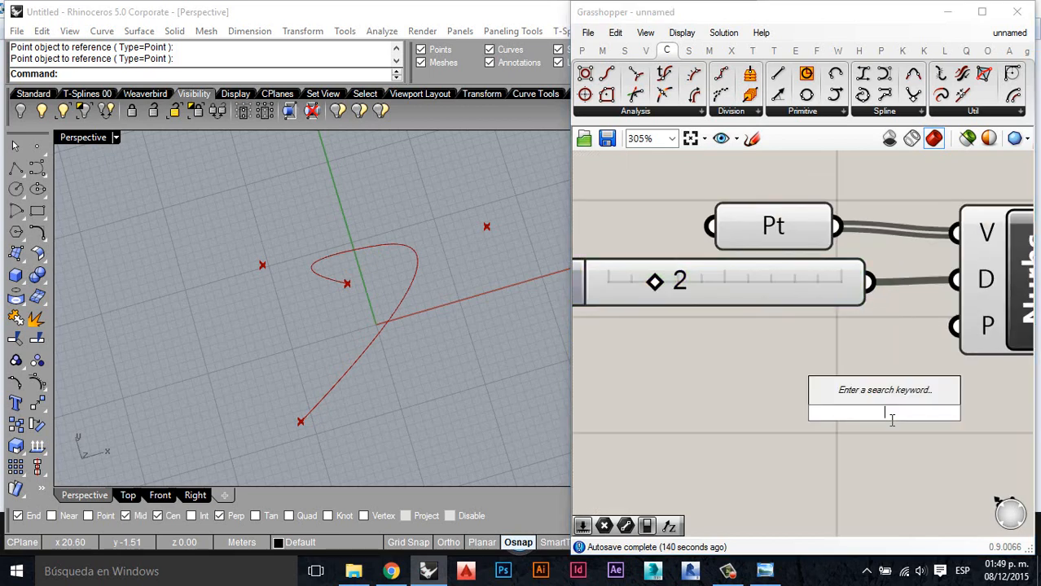
text(Pl)
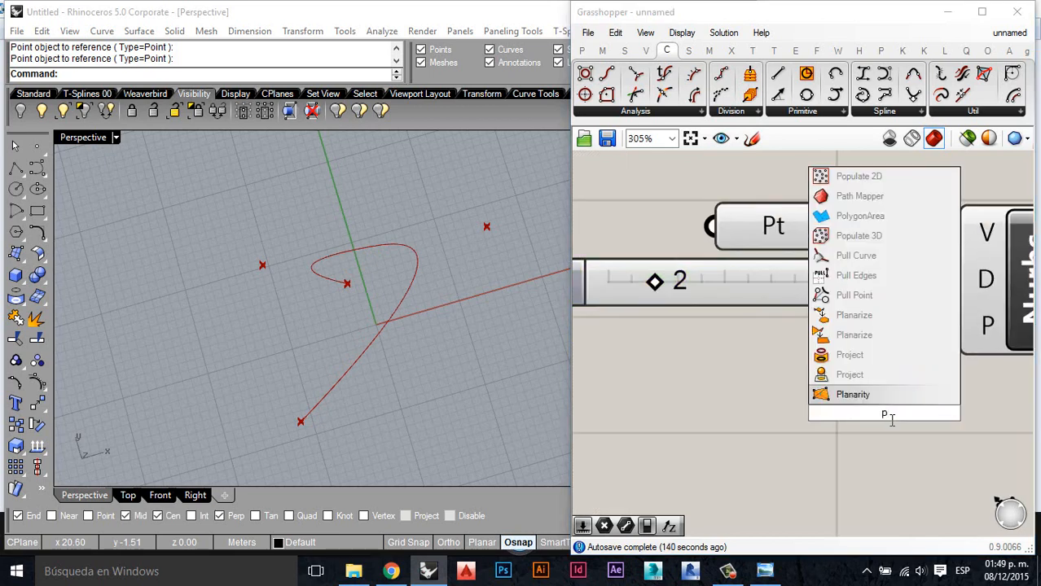
text(er)
key(Escape)
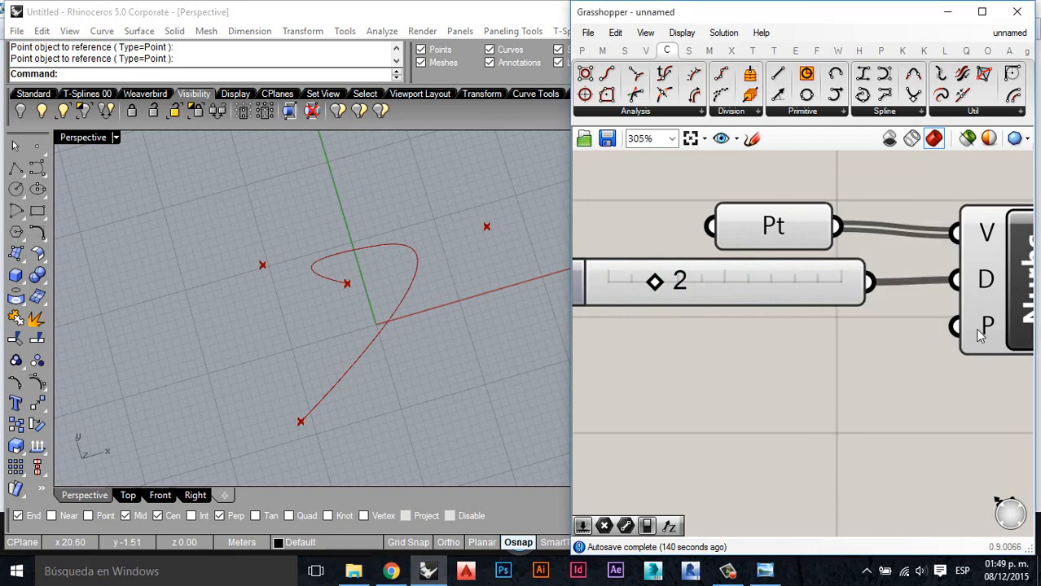
Step: Add a Boolean Toggle, connect it to the Nurbs Curve component's P input and place it below the Degree slider
double_click(672, 413)
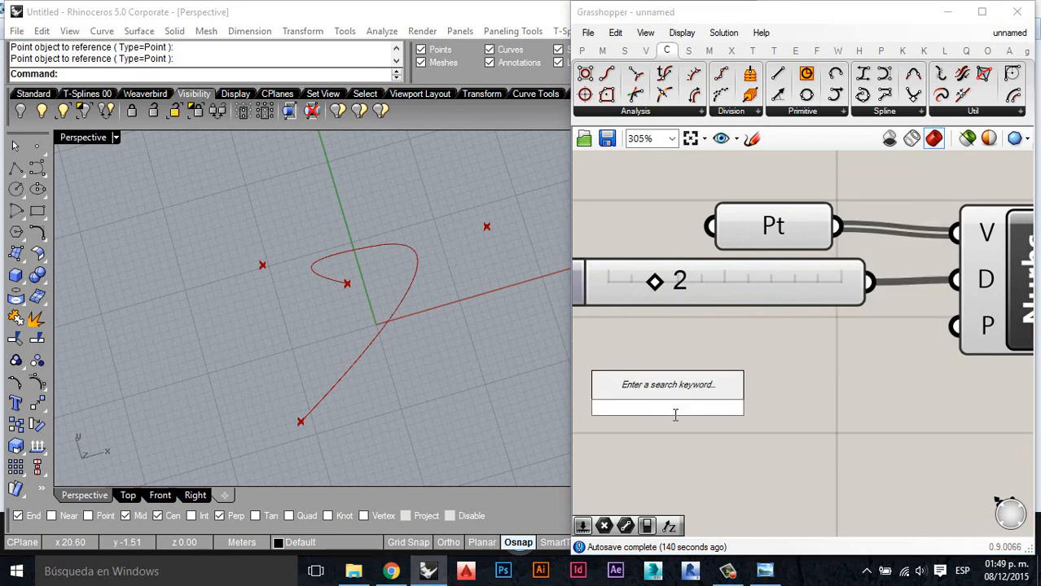
text(boo)
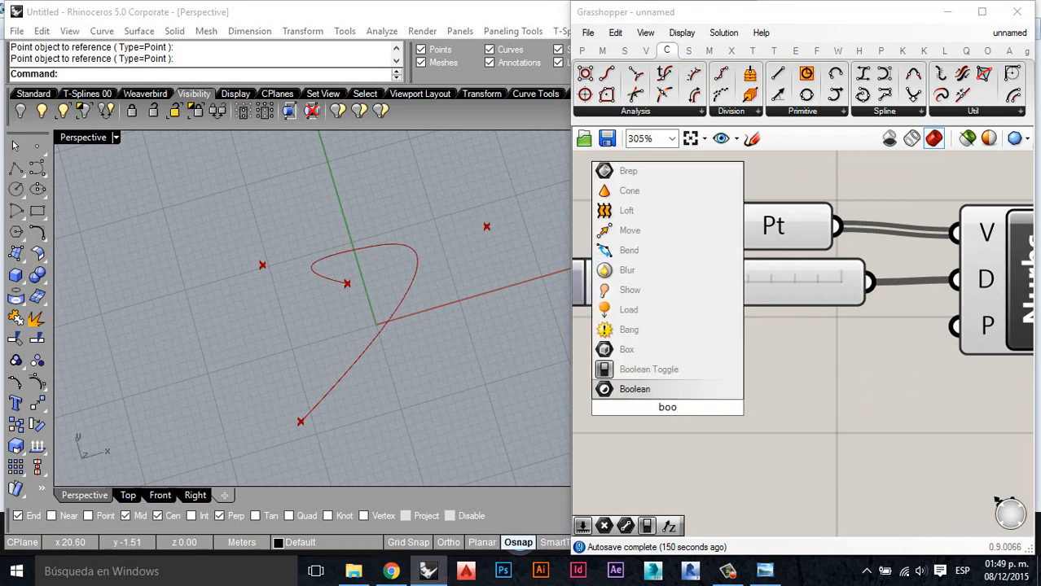
key(Up)
key(Return)
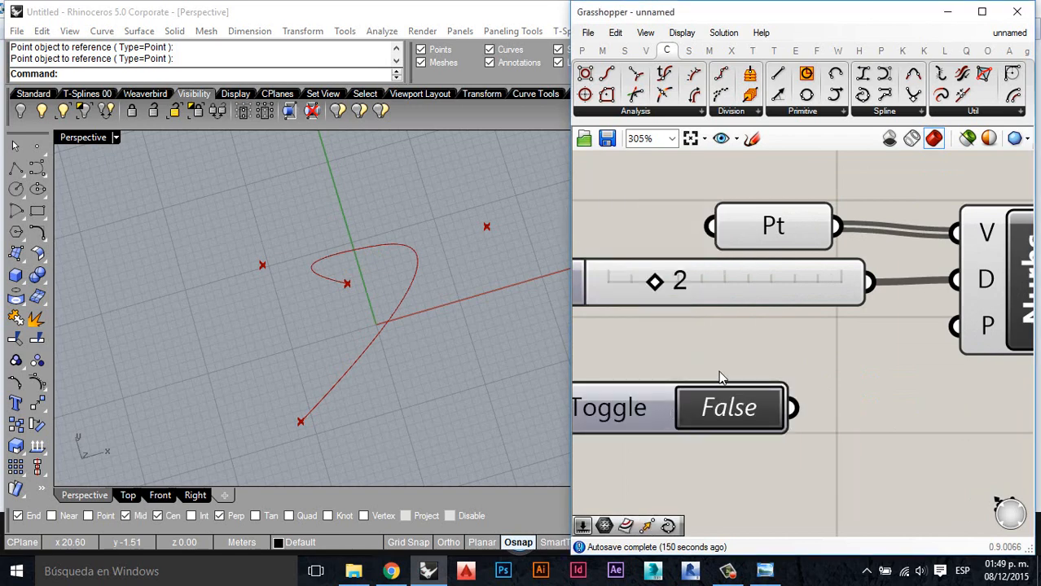
drag(793, 408, 957, 327)
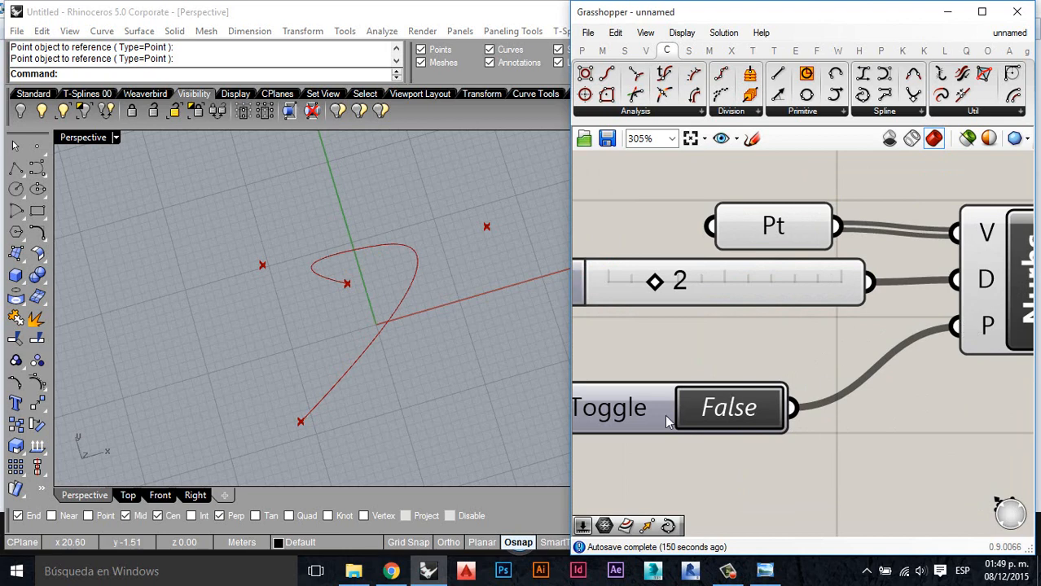
drag(640, 419, 692, 371)
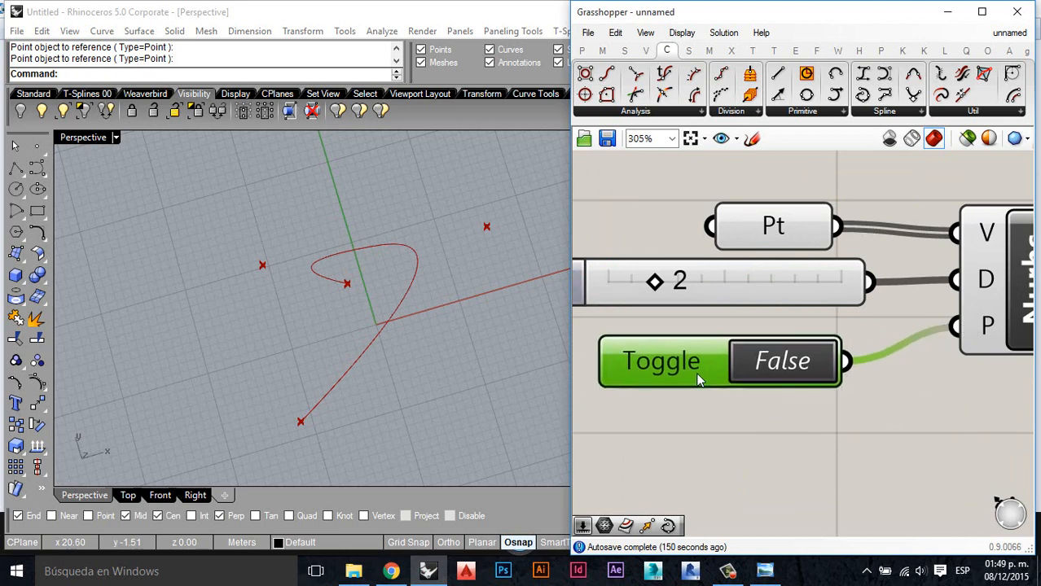
Step: Switch the Boolean Toggle to True and back to False to compare the periodic and open curve, selecting the Nurbs Curve component
click(769, 369)
click(866, 426)
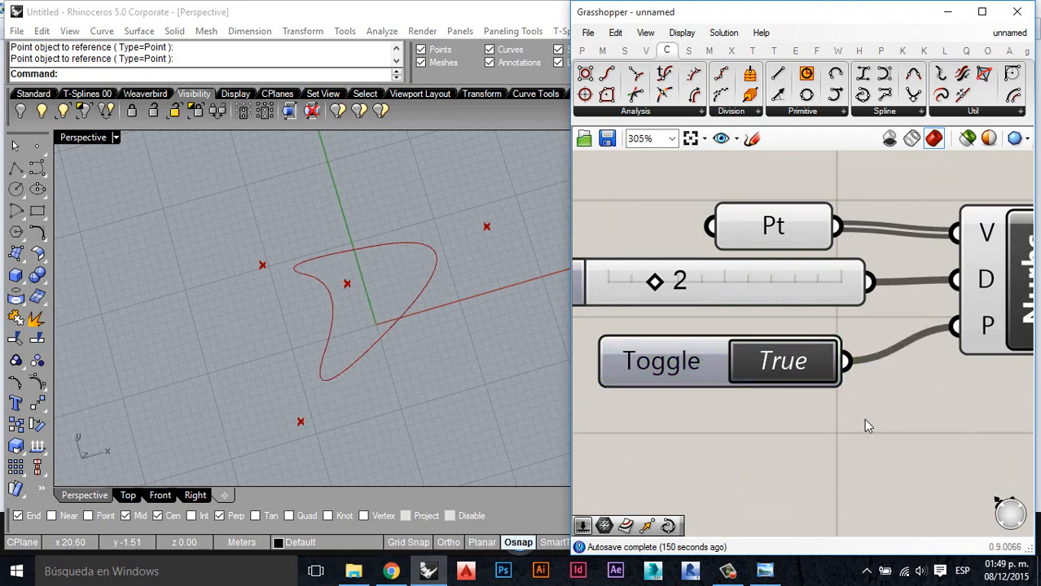
click(789, 373)
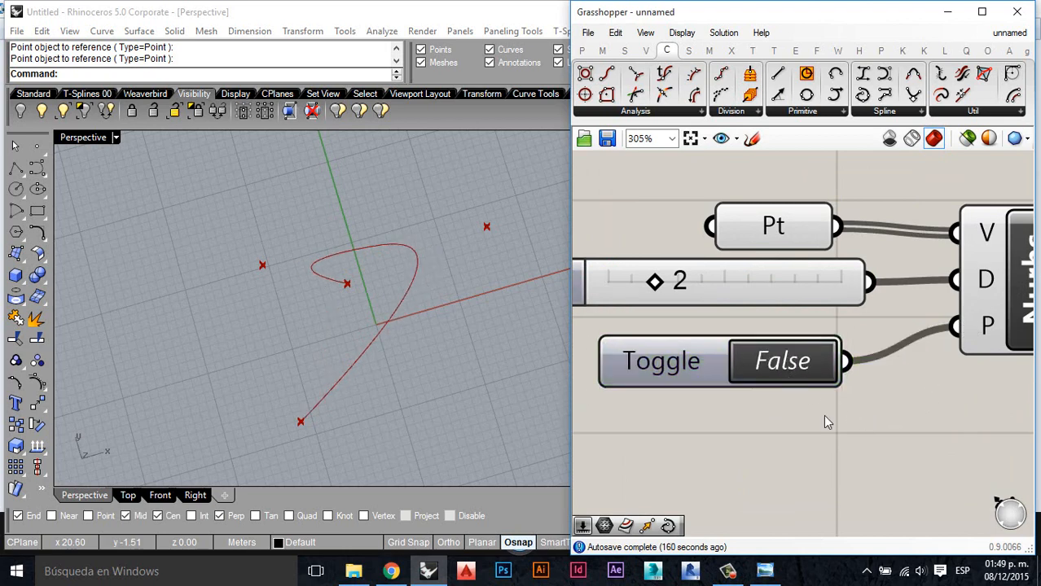
scroll(871, 319, down, 1)
click(918, 314)
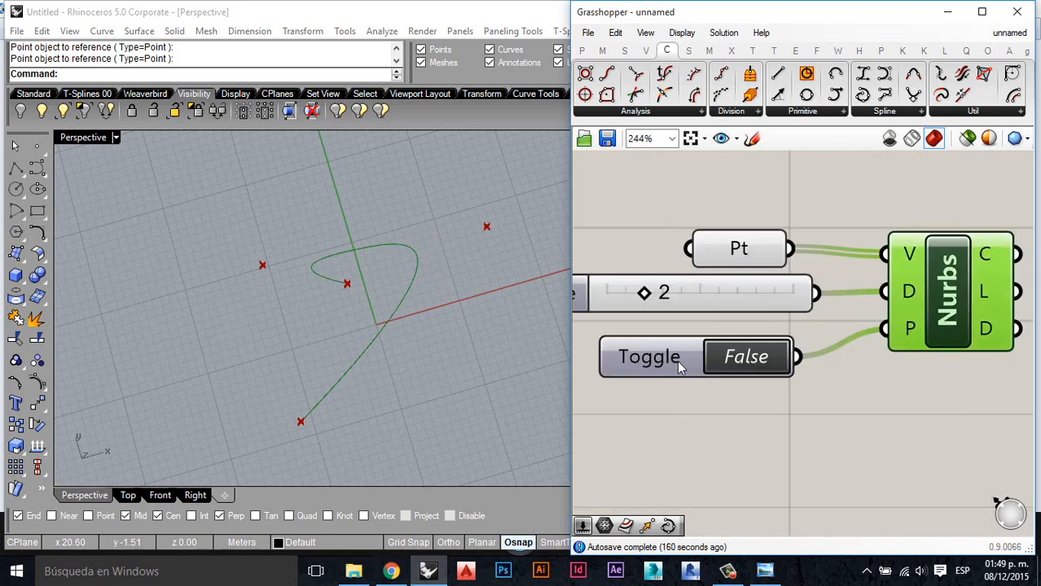
Step: Align the Boolean Toggle with the P input and set it to True so the Nurbs curve is periodic
drag(678, 357, 694, 335)
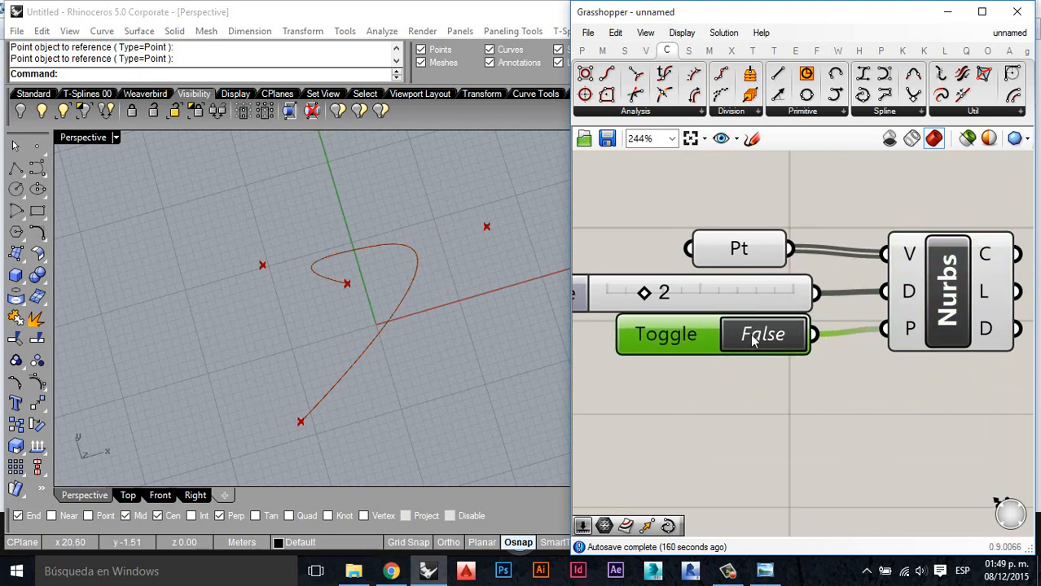
click(436, 294)
mouse_move(438, 293)
right_down()
mouse_move(460, 246)
mouse_move(295, 318)
mouse_move(456, 300)
right_up()
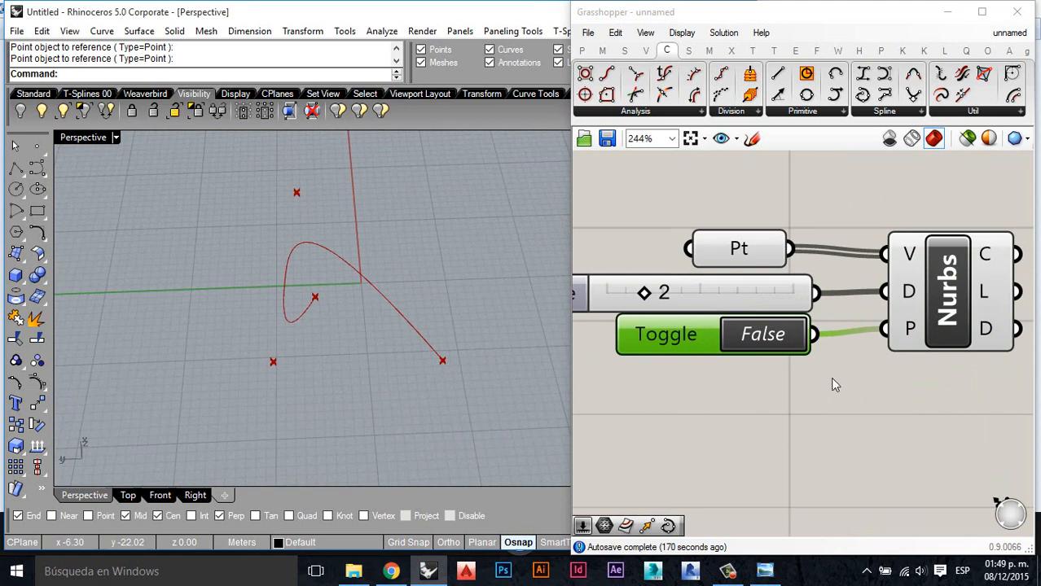
scroll(365, 309, up, 4)
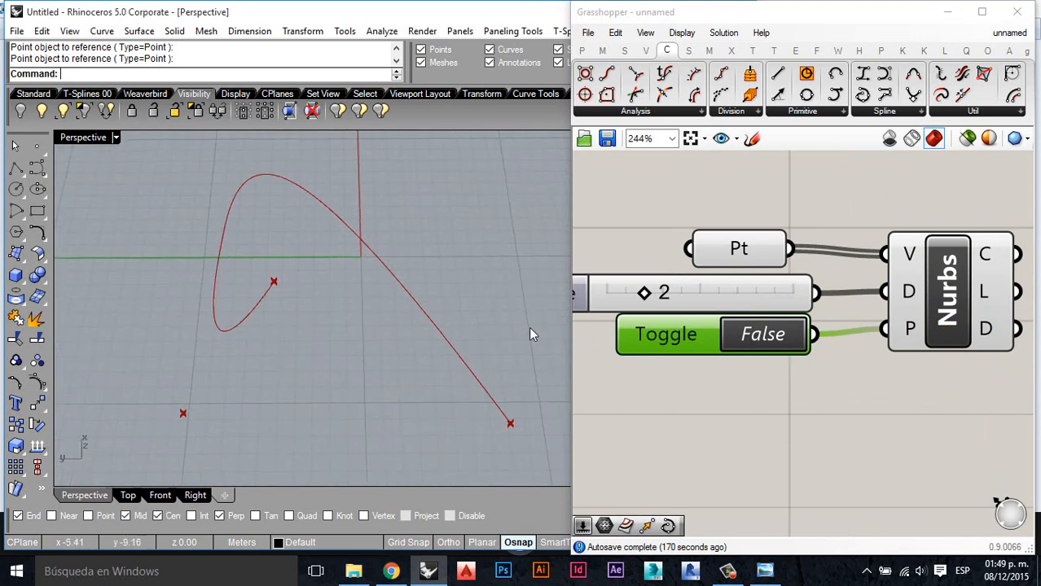
click(768, 338)
click(748, 425)
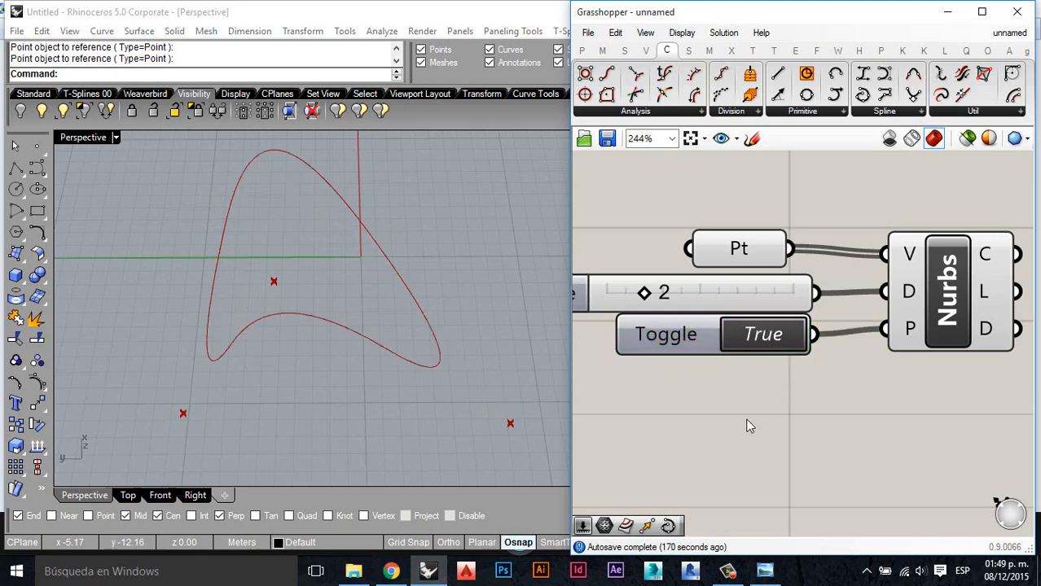
right_drag(483, 323, 446, 282)
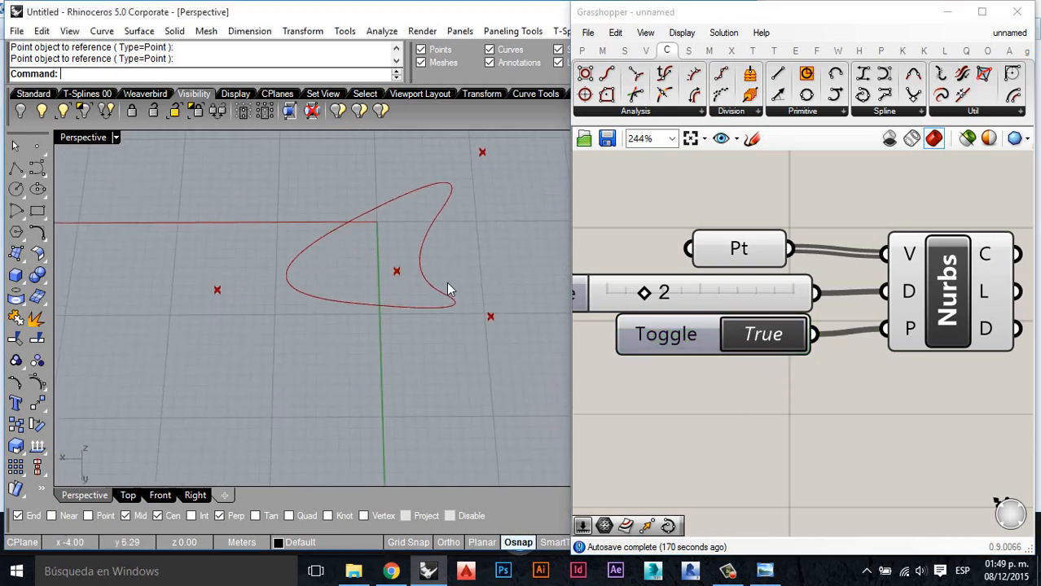
Step: Add a Move component and position it after the Nurbs Curve component
scroll(691, 256, down, 5)
scroll(867, 259, up, 3)
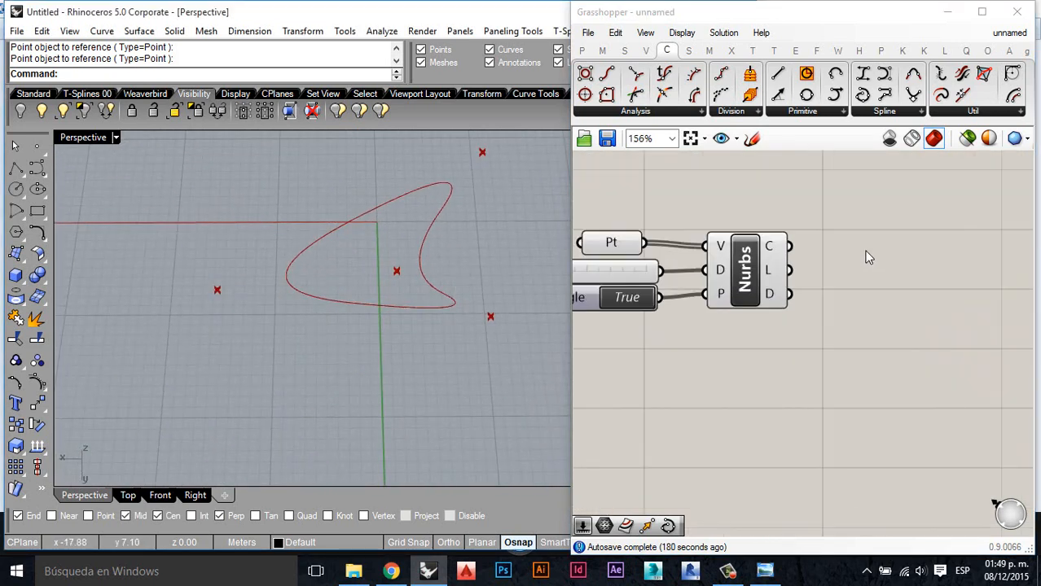
double_click(942, 287)
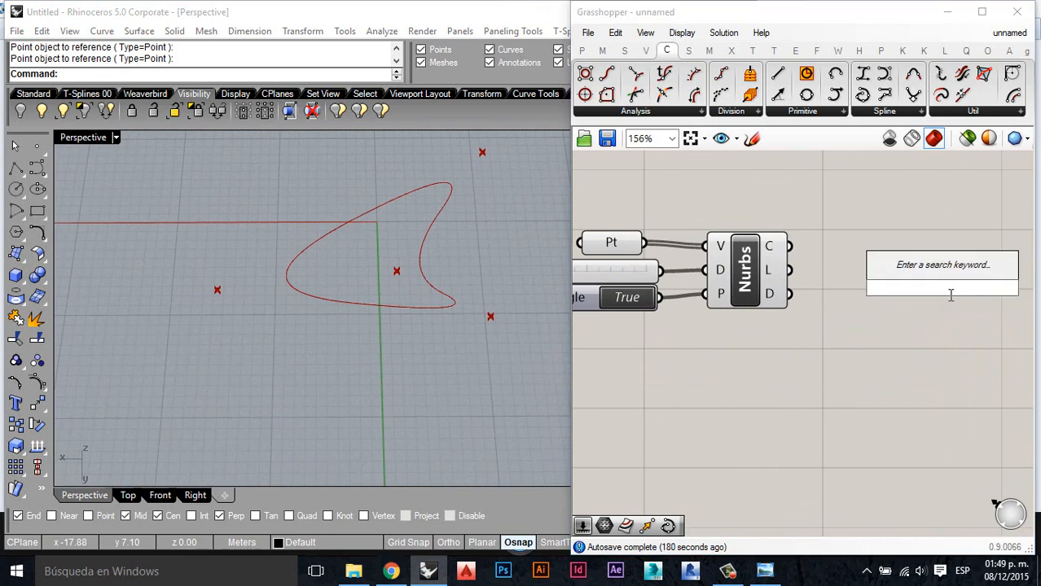
text(a)
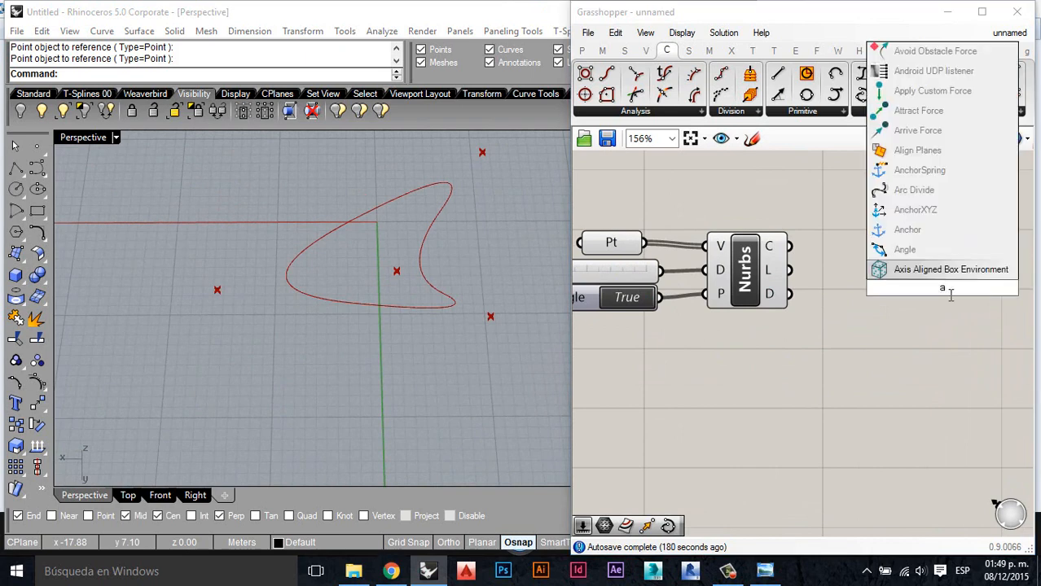
double_click(896, 452)
text(move)
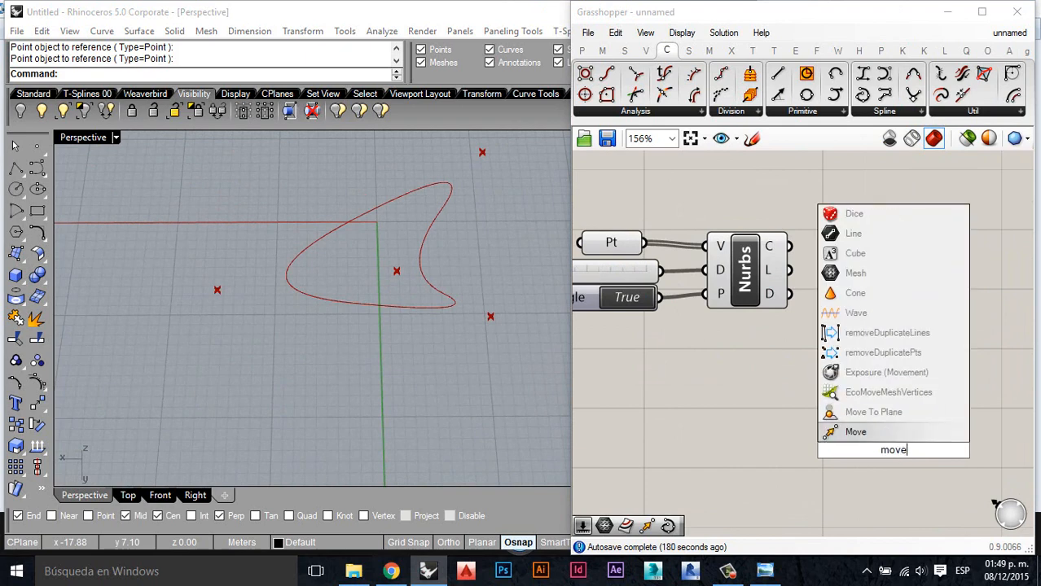
key(Return)
drag(881, 448, 921, 279)
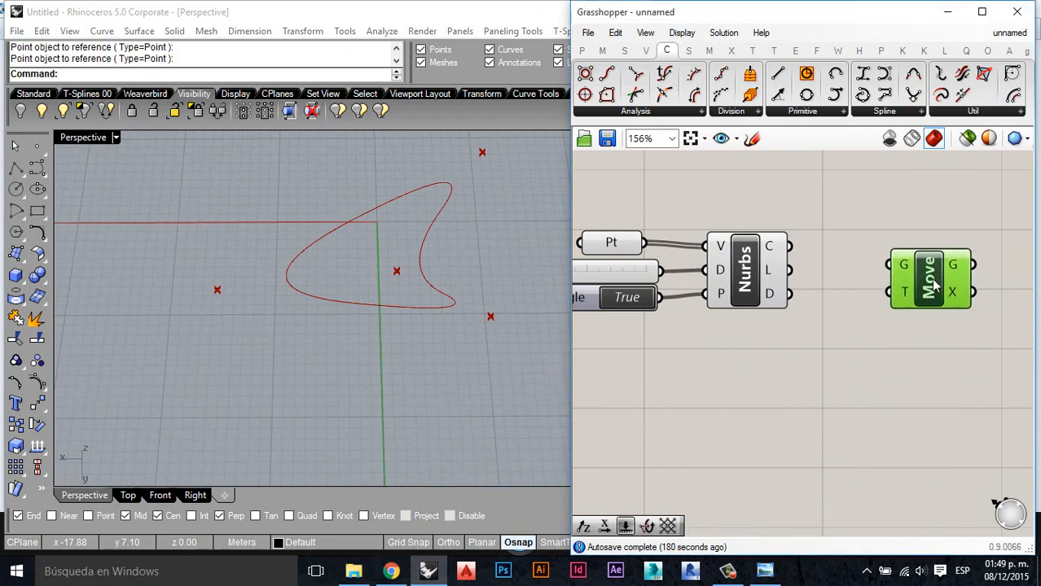
Step: Connect the Nurbs Curve component's C output to the Move component's G input and align Move with that output
scroll(919, 277, up, 3)
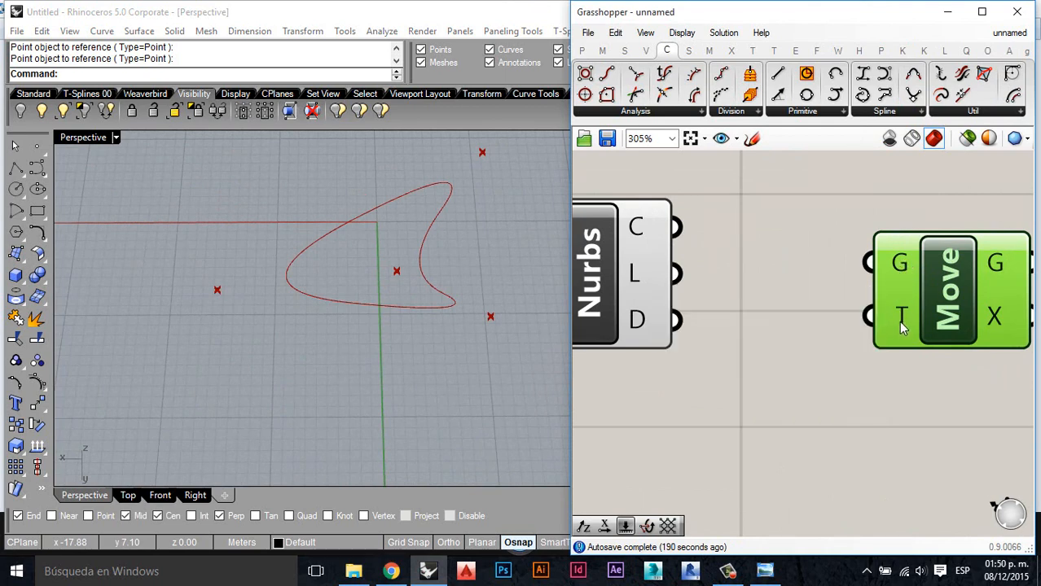
click(764, 222)
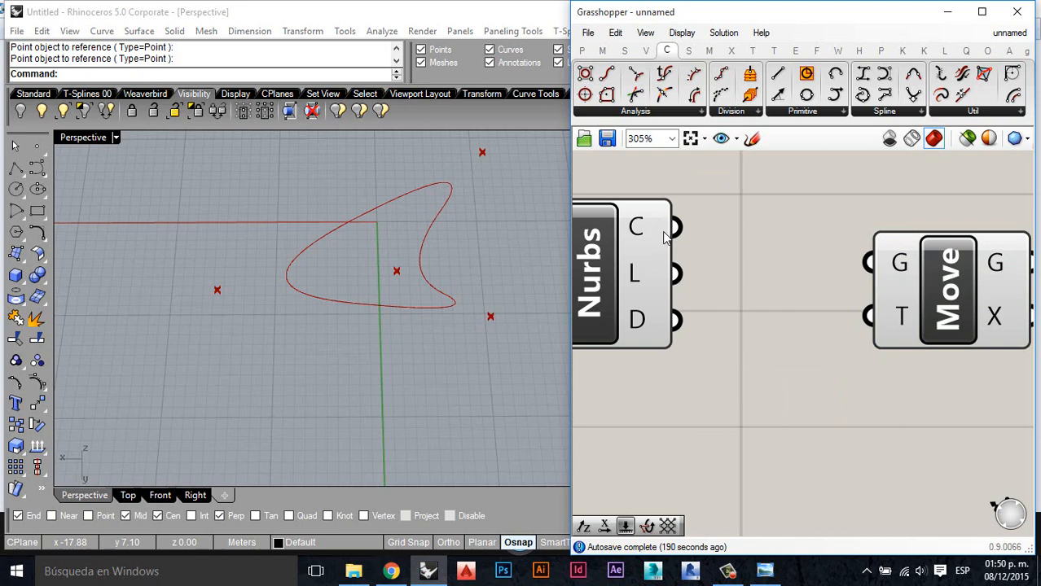
right_drag(663, 236, 777, 259)
drag(766, 254, 953, 283)
scroll(790, 358, down, 5)
scroll(937, 358, up, 5)
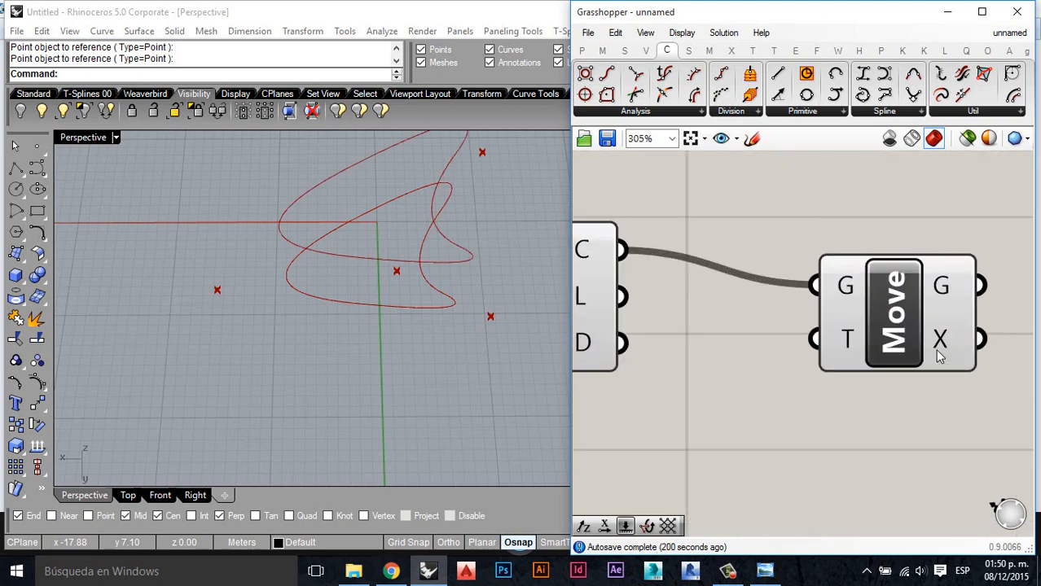
click(929, 335)
drag(931, 335, 929, 313)
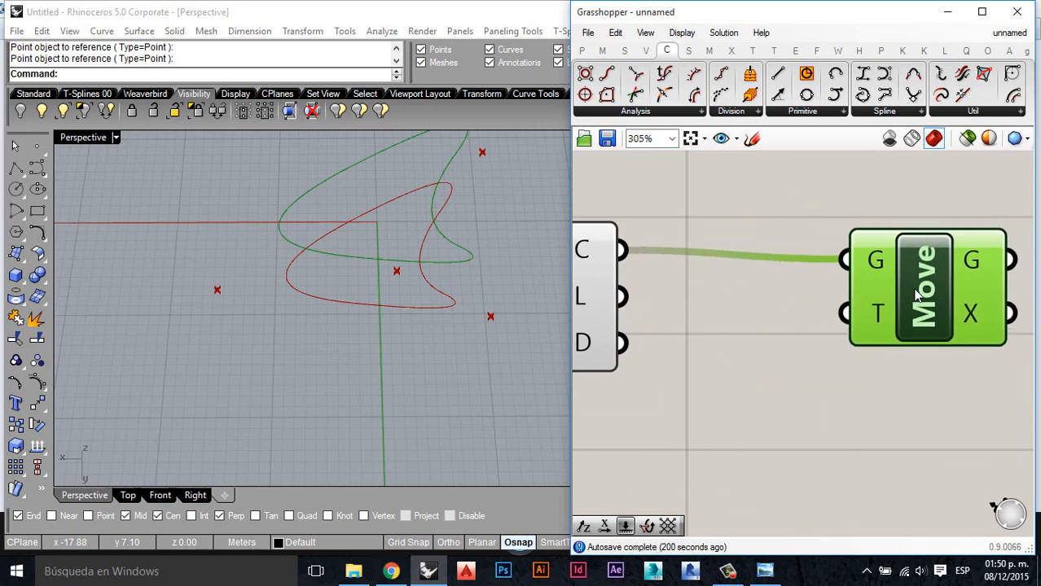
Step: Add a Unit Z vector component and connect its V output to the Move component's T input
right_drag(768, 383, 781, 349)
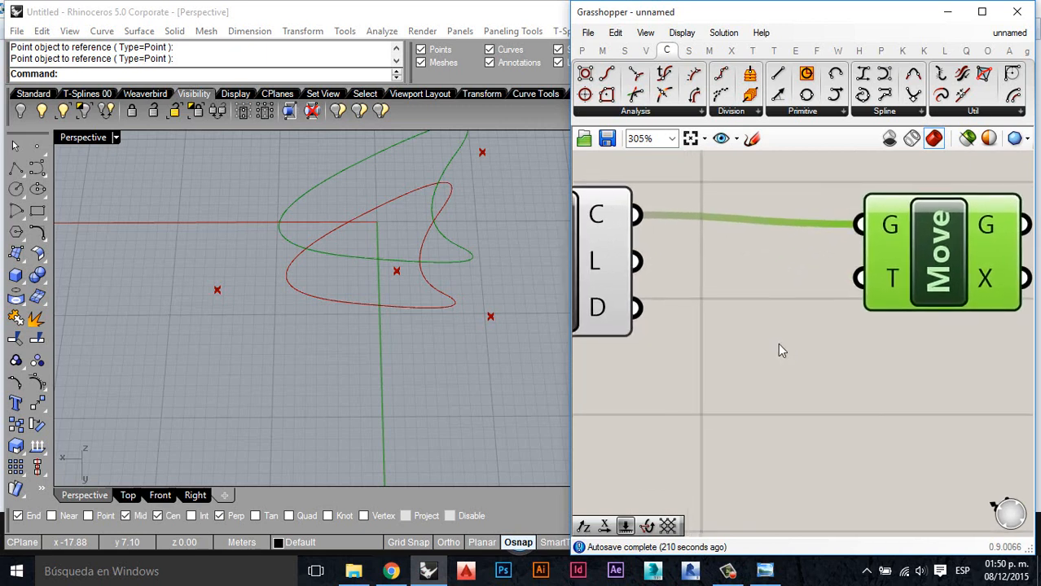
double_click(788, 395)
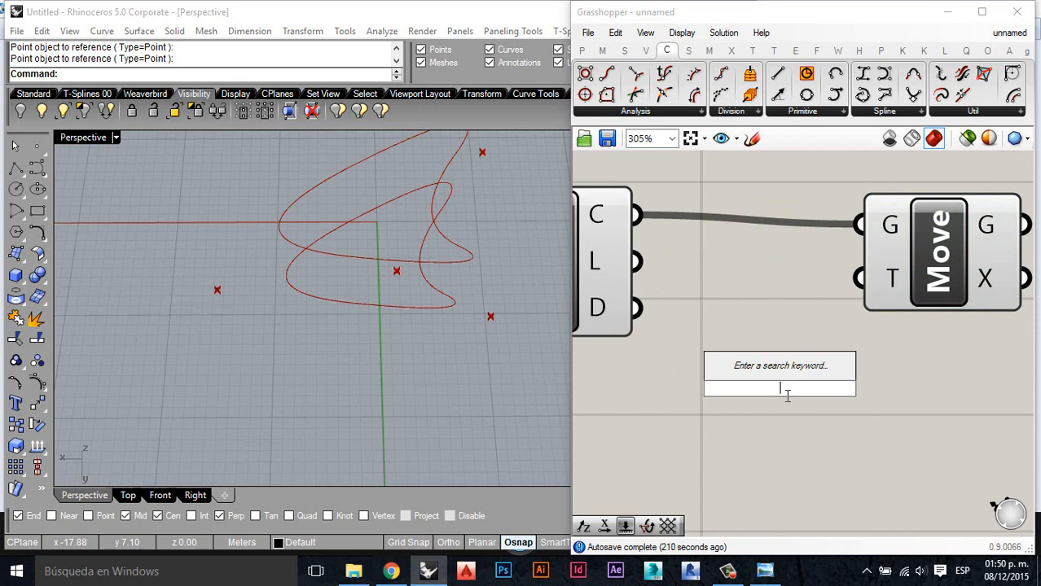
text(z)
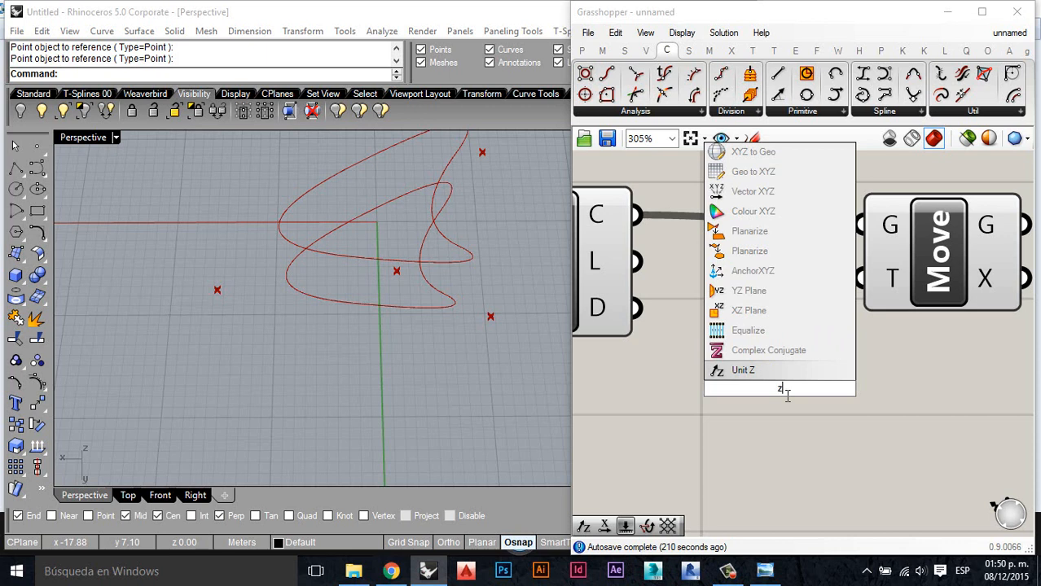
key(Return)
click(790, 411)
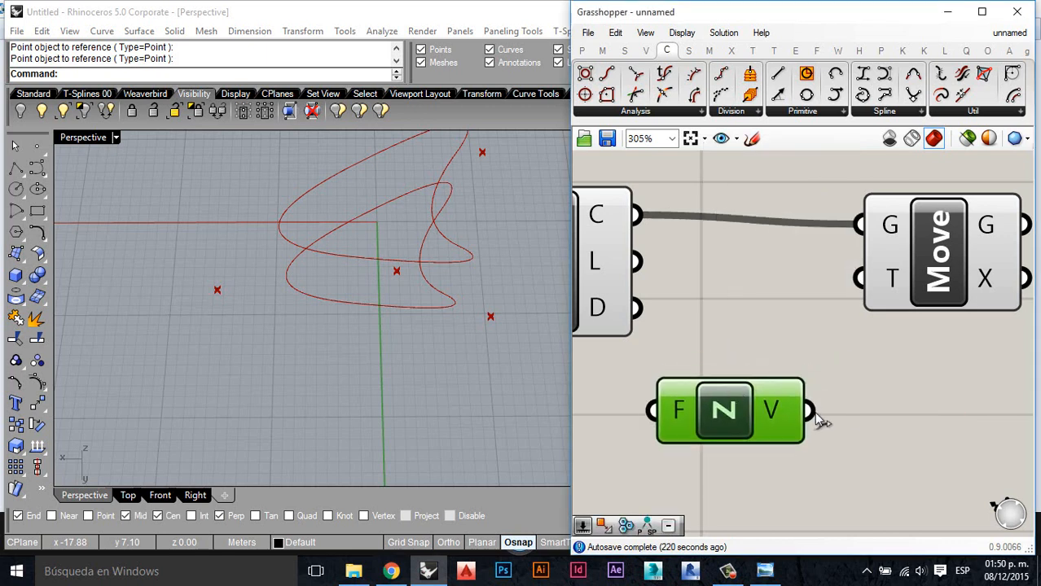
drag(821, 419, 831, 282)
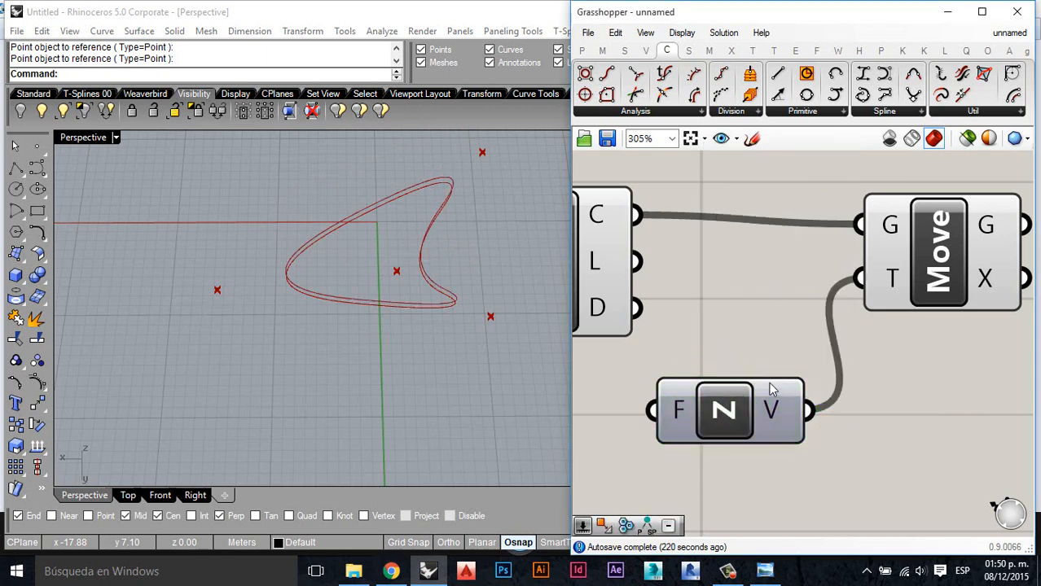
Step: Align the Move component with the Nurbs Curve's C output and shift Unit Z to leave room before its F input
drag(934, 265, 938, 252)
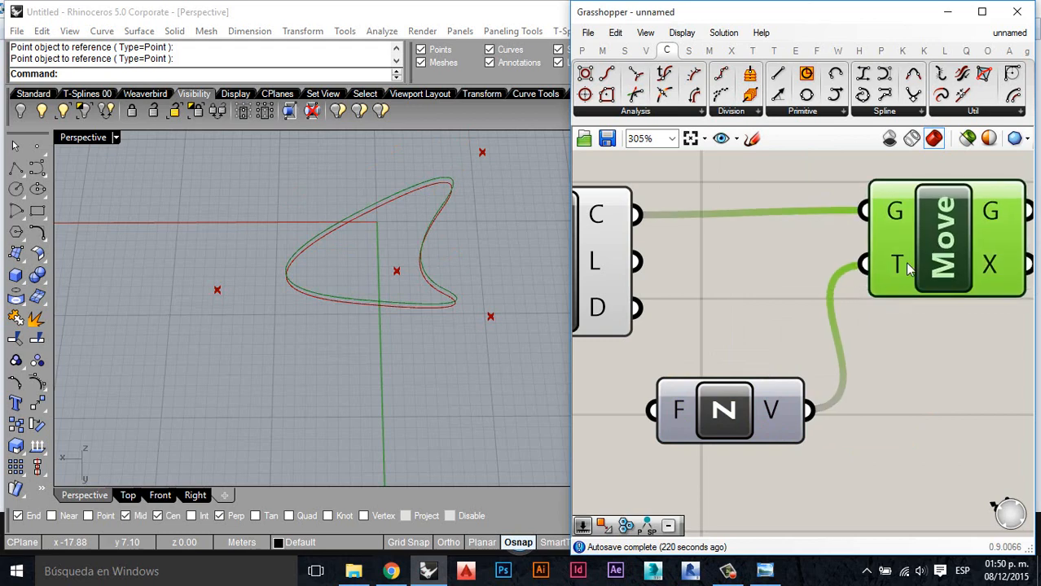
mouse_move(902, 277)
scroll(911, 271, down, 4)
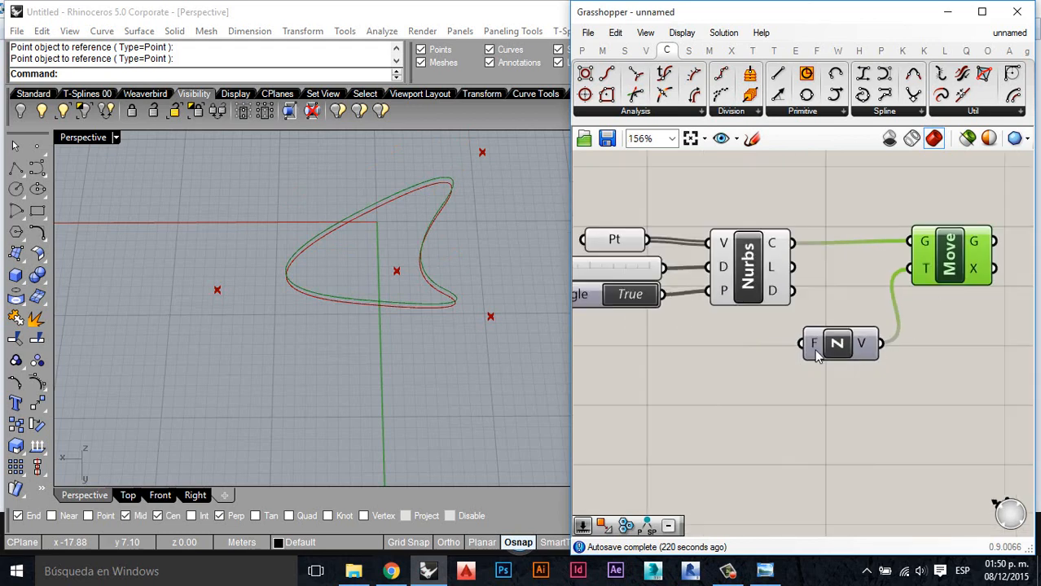
scroll(801, 363, up, 3)
click(876, 340)
drag(875, 340, 901, 360)
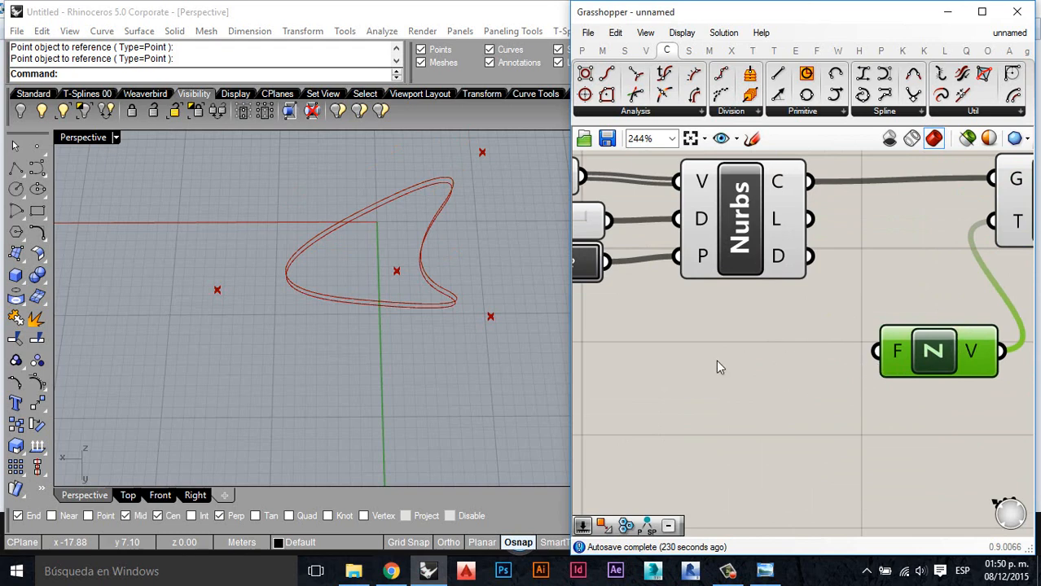
Step: Add a number slider with value 34 and connect it to the Unit Z component's F input
scroll(458, 313, up, 5)
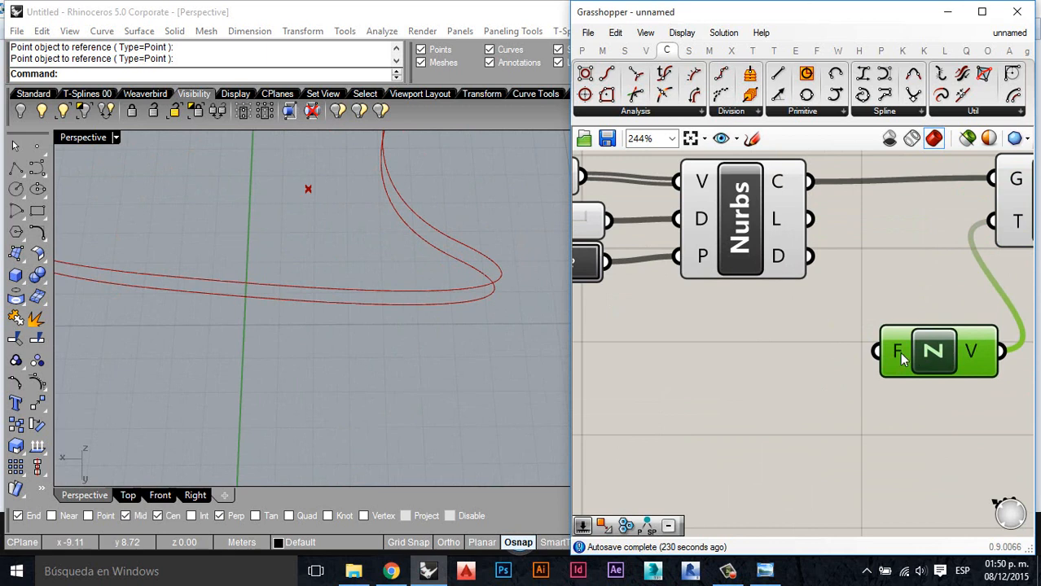
double_click(743, 356)
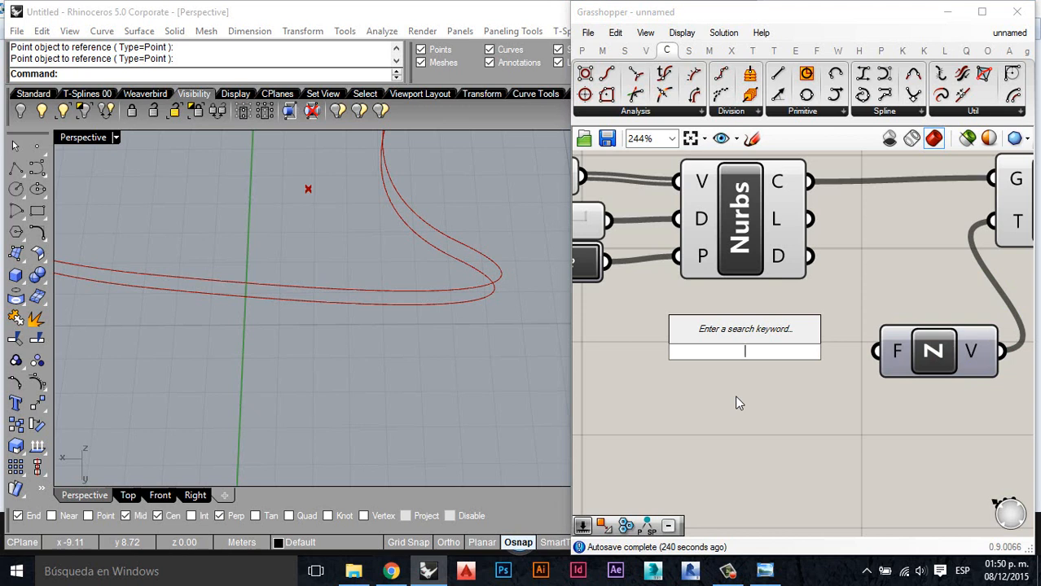
text(34)
key(Return)
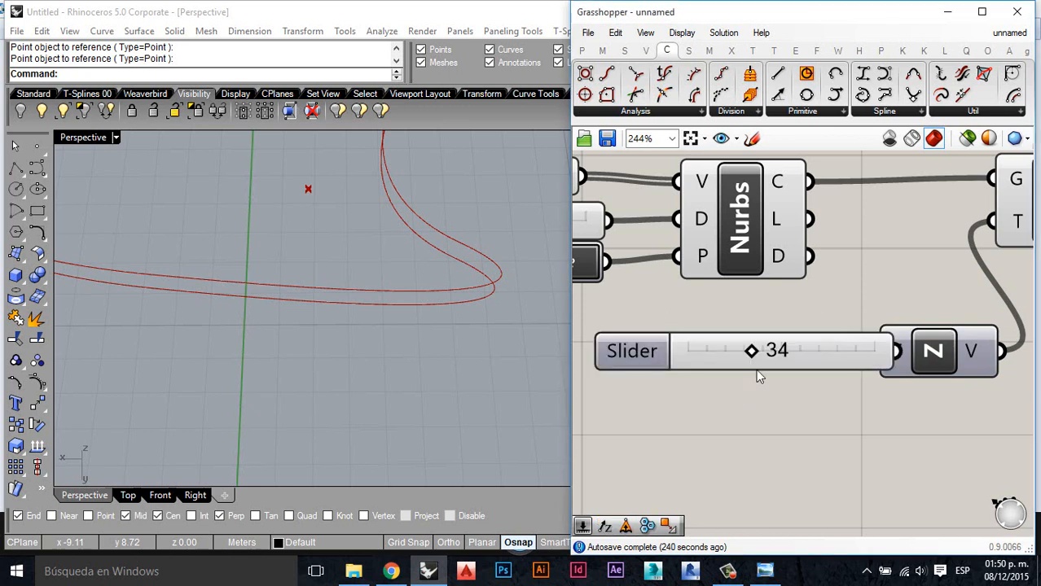
mouse_move(876, 365)
mouse_down()
mouse_move(718, 411)
mouse_move(739, 365)
mouse_move(848, 364)
mouse_move(877, 352)
mouse_up()
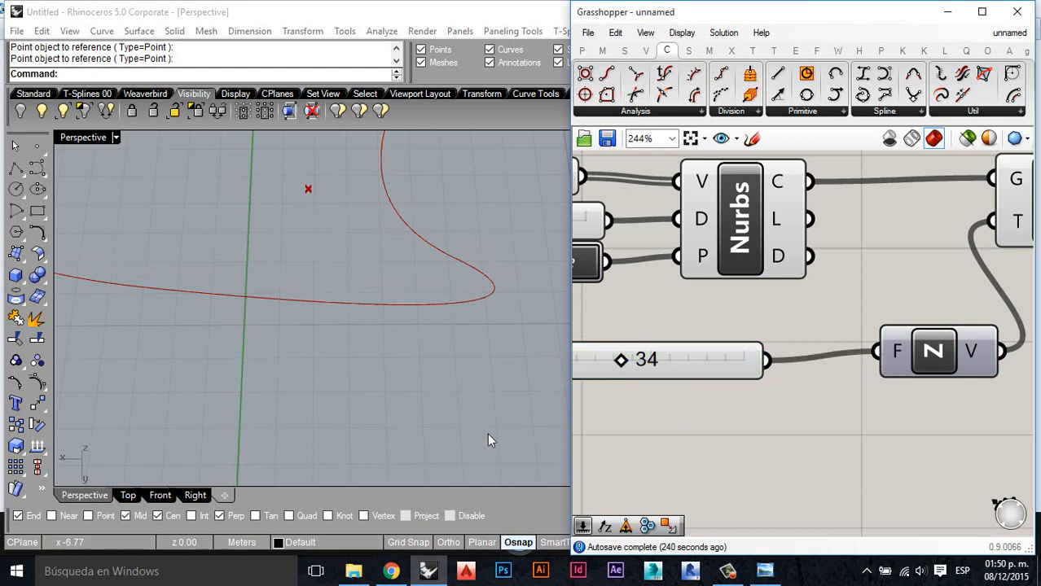
Step: Inspect the original and moved curves in the Perspective viewport from several angles
scroll(487, 441, down, 5)
right_drag(465, 398, 418, 364)
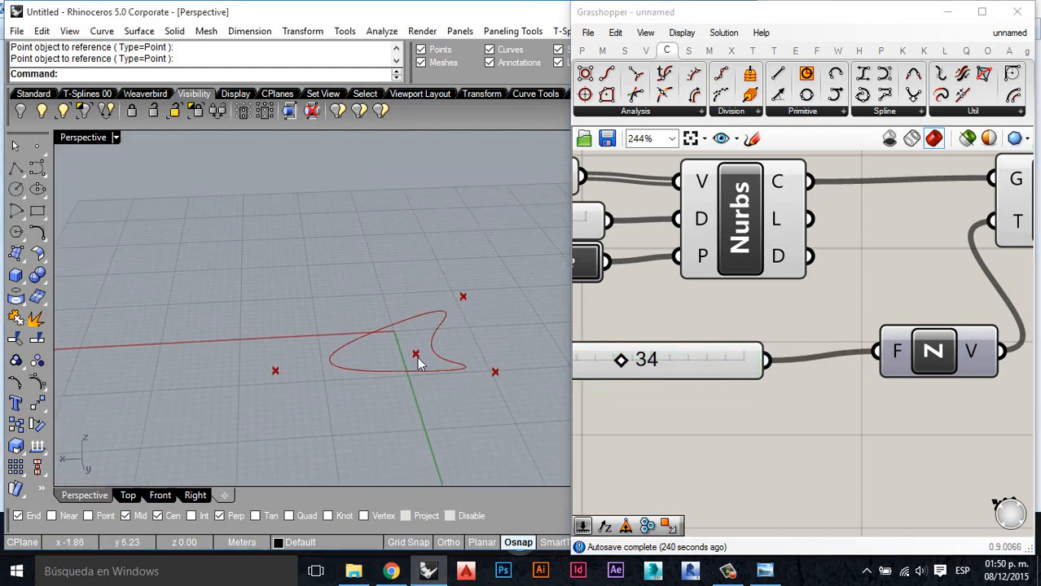
scroll(418, 358, up, 6)
right_drag(490, 377, 391, 376)
scroll(709, 405, down, 1)
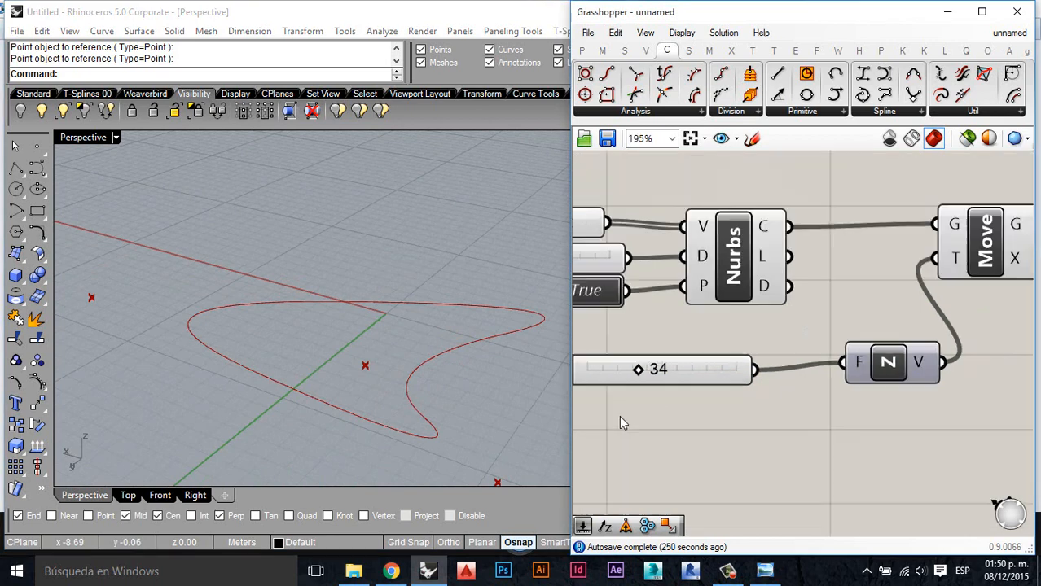
scroll(570, 423, down, 3)
right_drag(571, 423, 333, 418)
right_drag(418, 375, 341, 387)
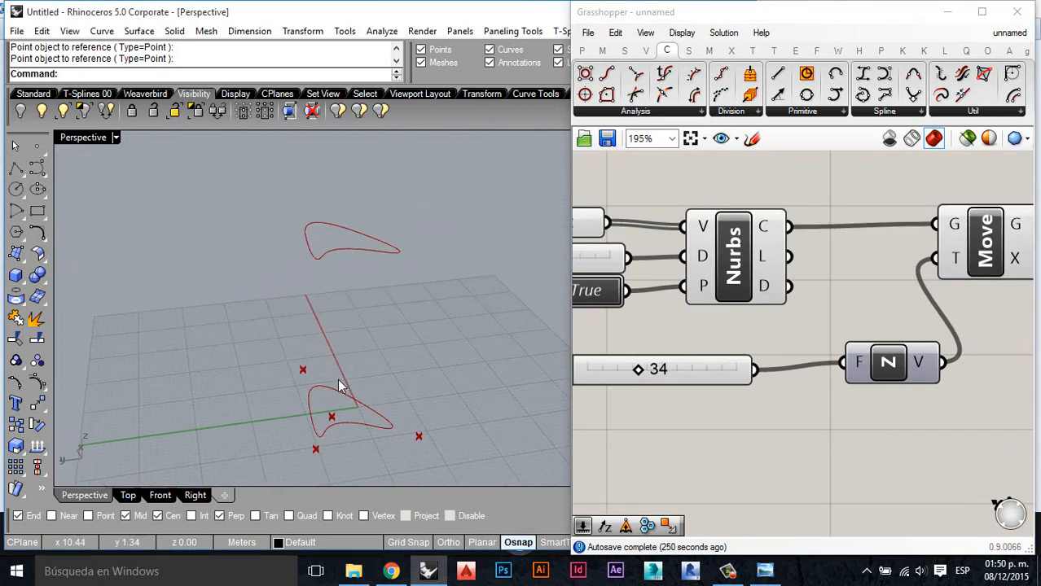
right_drag(434, 330, 557, 311)
Step: Vary the height of the moved curve by setting the Factor slider to 25 and finally to 41
scroll(615, 374, up, 3)
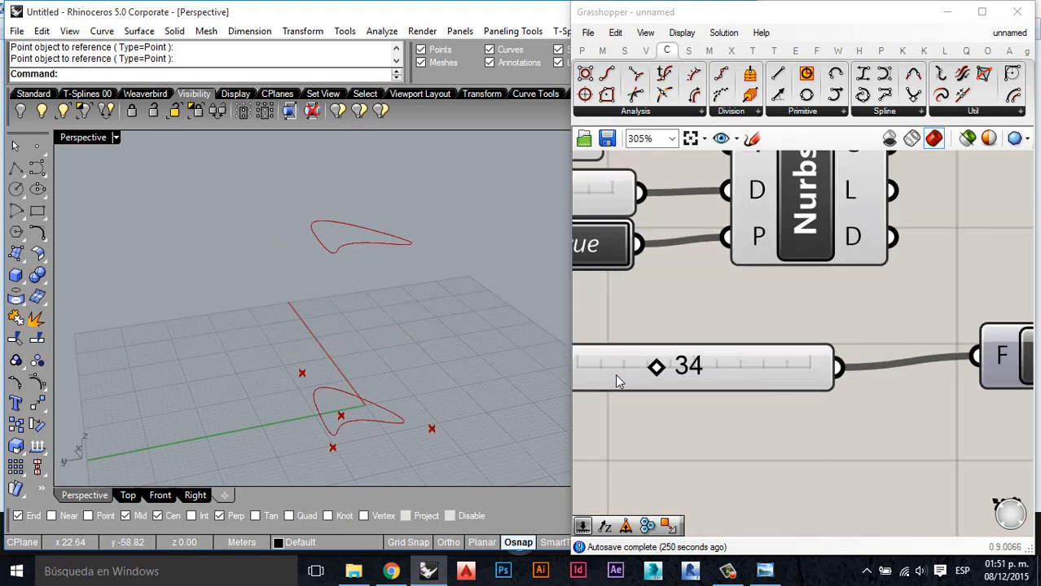
mouse_move(668, 368)
mouse_down()
mouse_move(743, 368)
mouse_move(643, 367)
mouse_move(658, 368)
mouse_up()
scroll(530, 352, down, 2)
scroll(737, 379, down, 1)
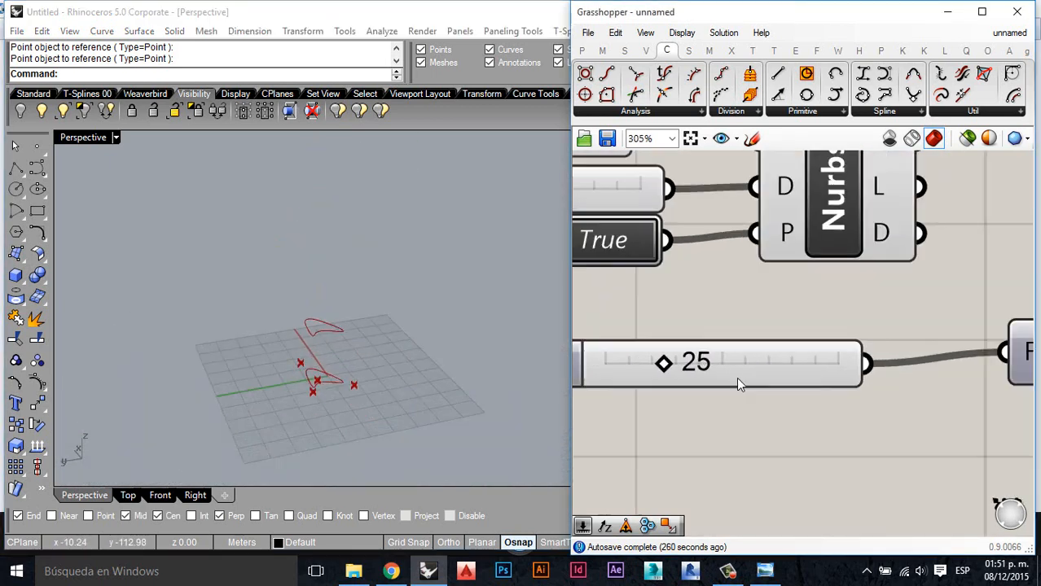
scroll(736, 377, down, 2)
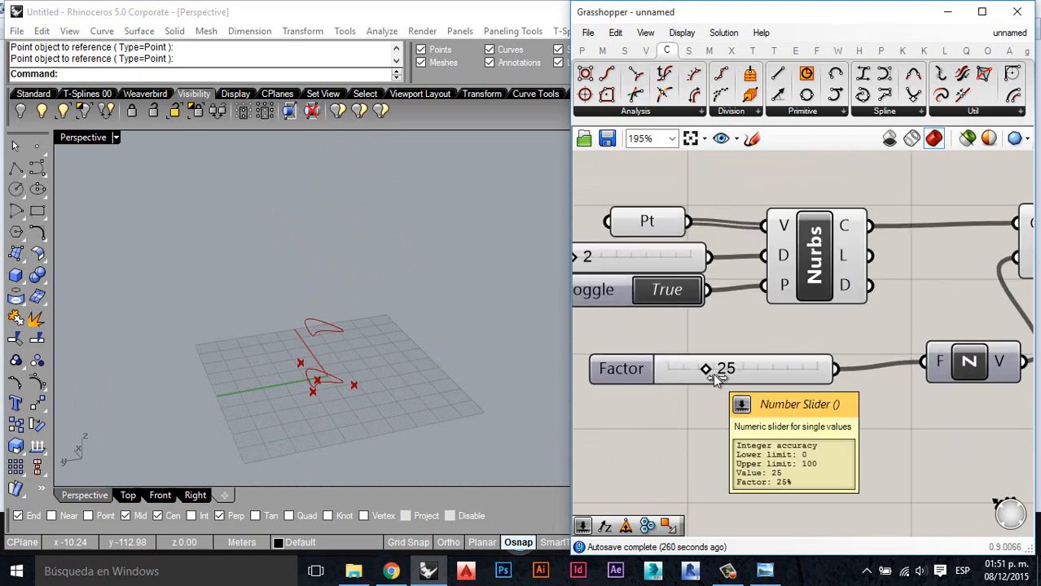
drag(714, 377, 737, 376)
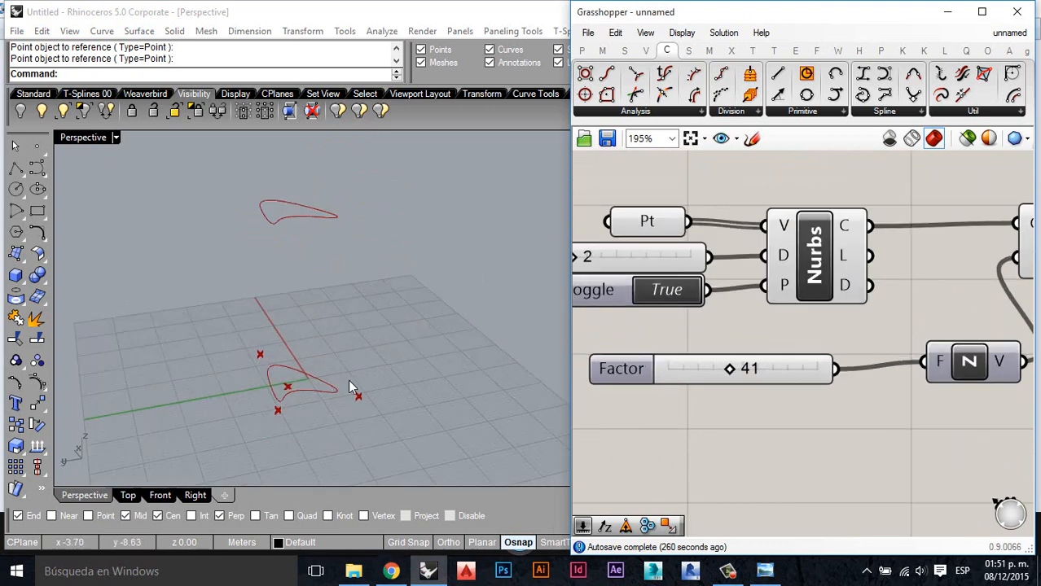
Step: Examine the moved curve in the Perspective viewport with the Move component highlighted
right_drag(348, 382, 459, 253)
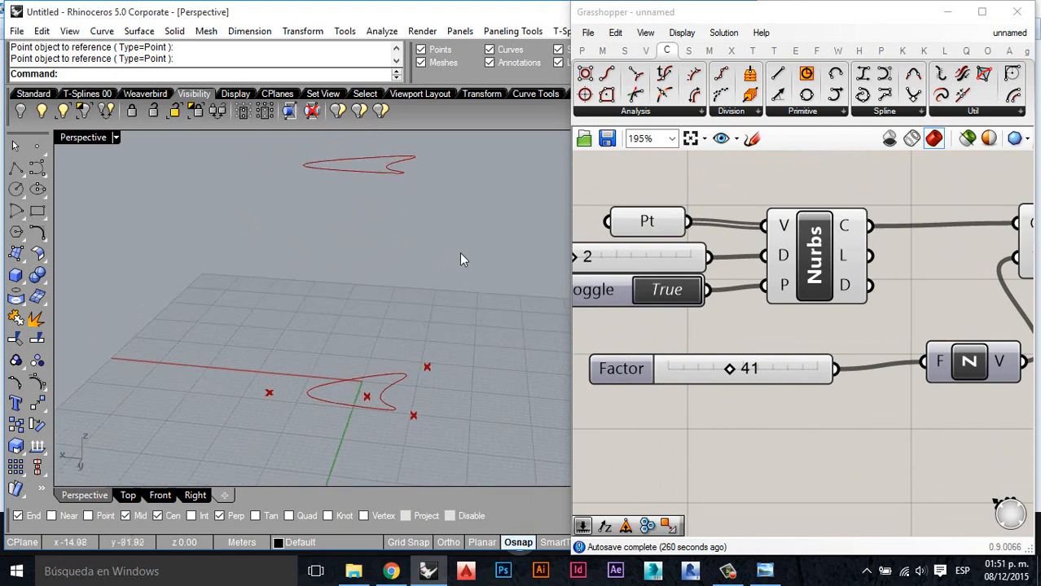
scroll(680, 346, down, 5)
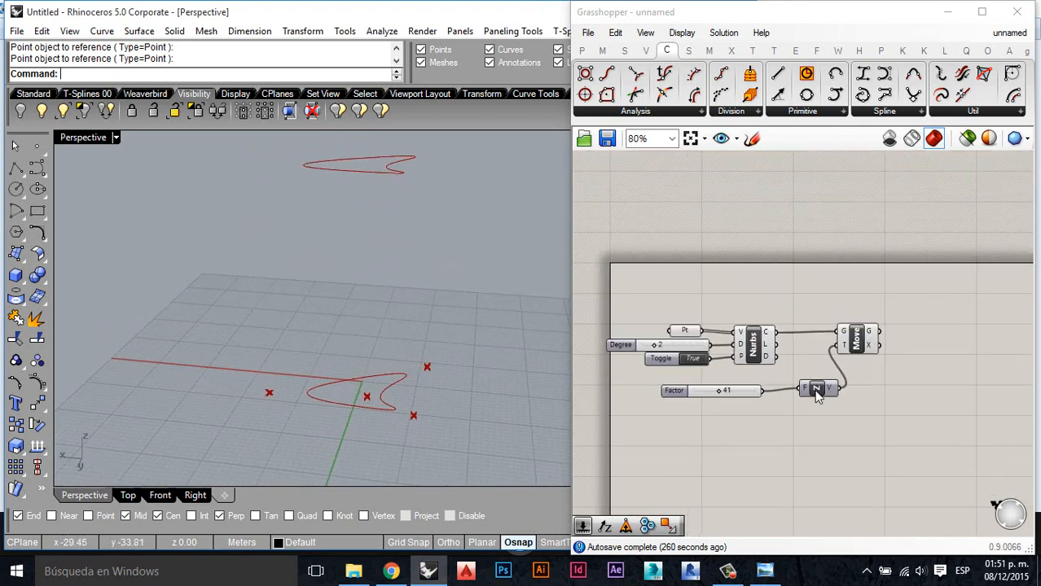
scroll(845, 395, up, 4)
click(821, 314)
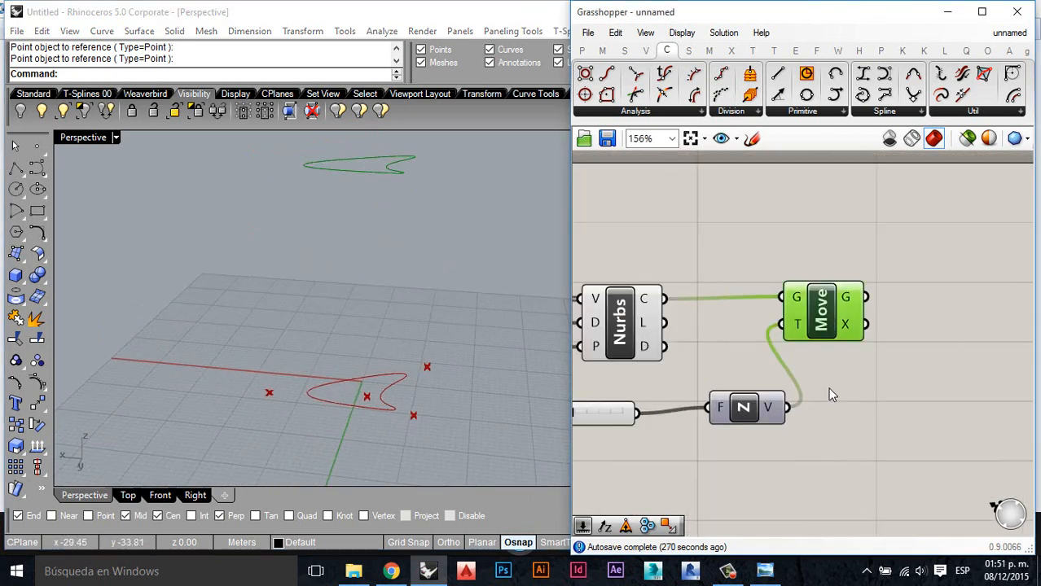
click(850, 452)
scroll(867, 404, down, 4)
scroll(869, 402, up, 4)
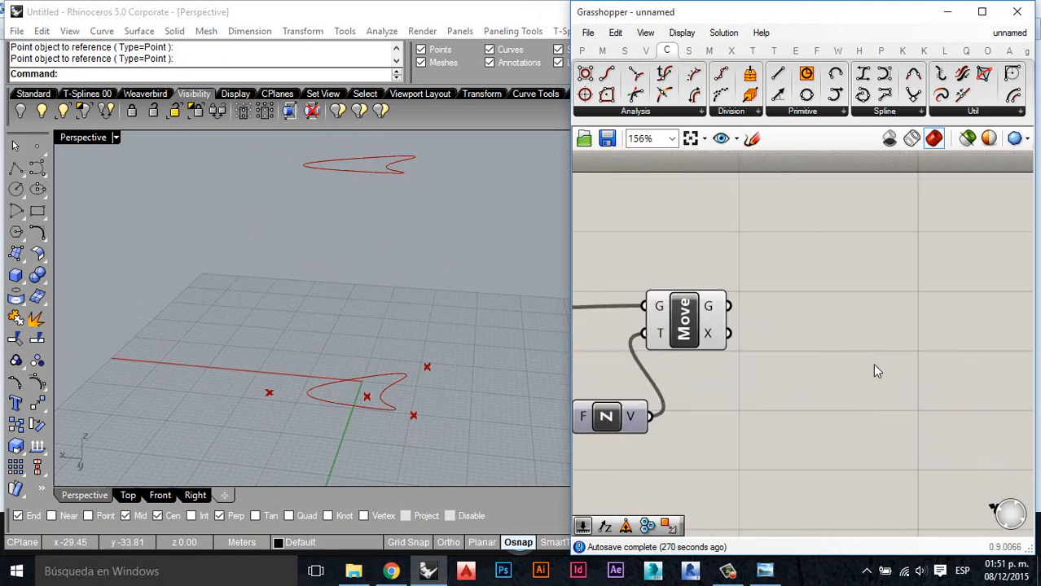
double_click(873, 363)
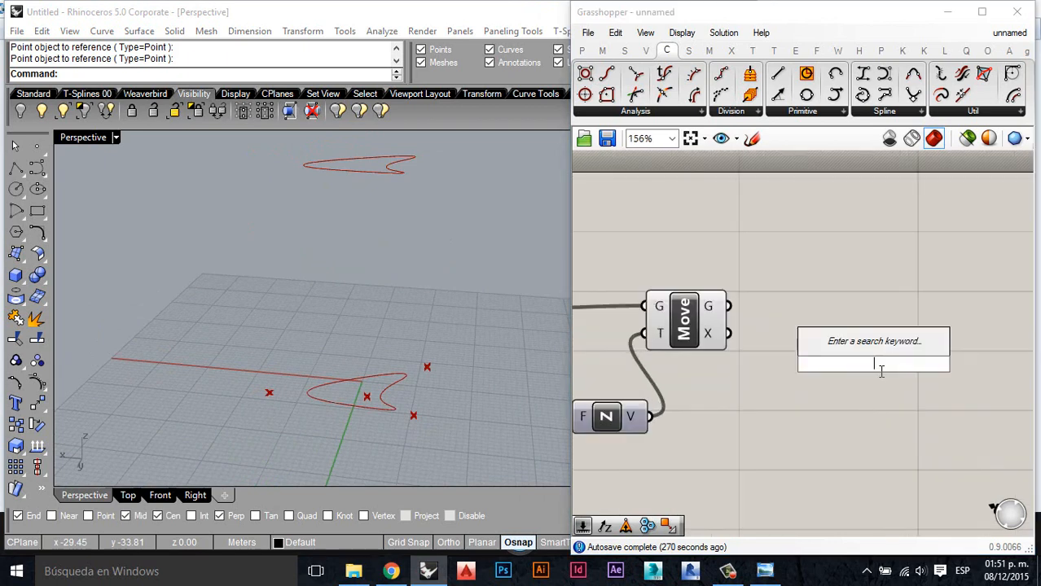
click(697, 318)
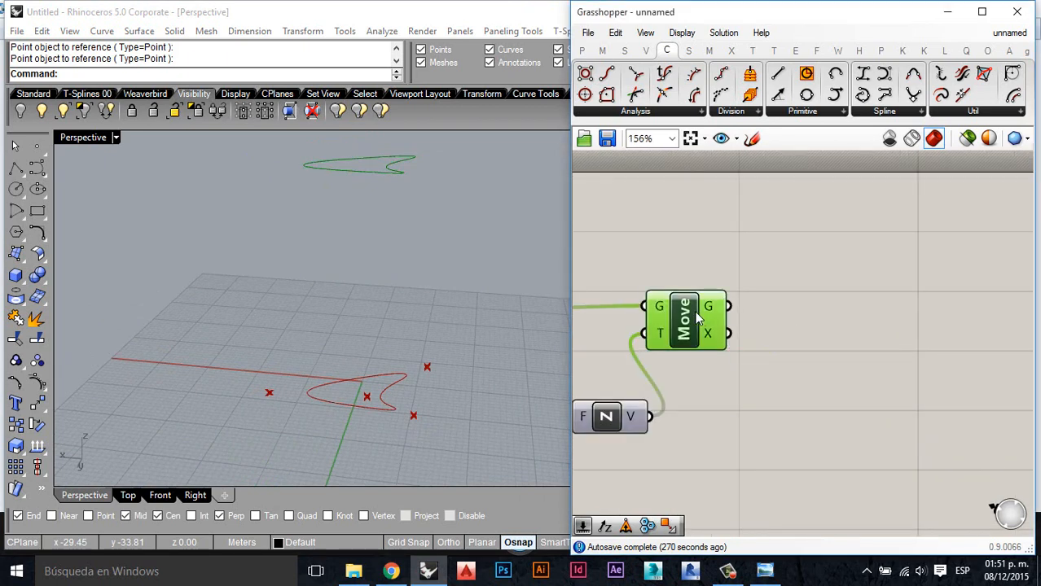
right_drag(442, 196, 426, 247)
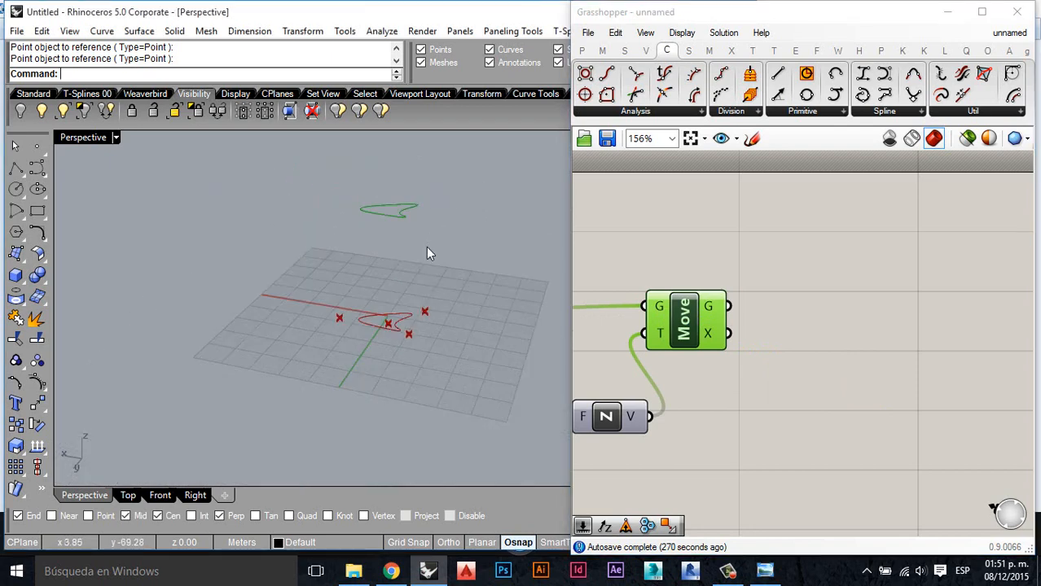
Step: Set the Factor slider feeding Unit Z to 57
scroll(967, 375, down, 2)
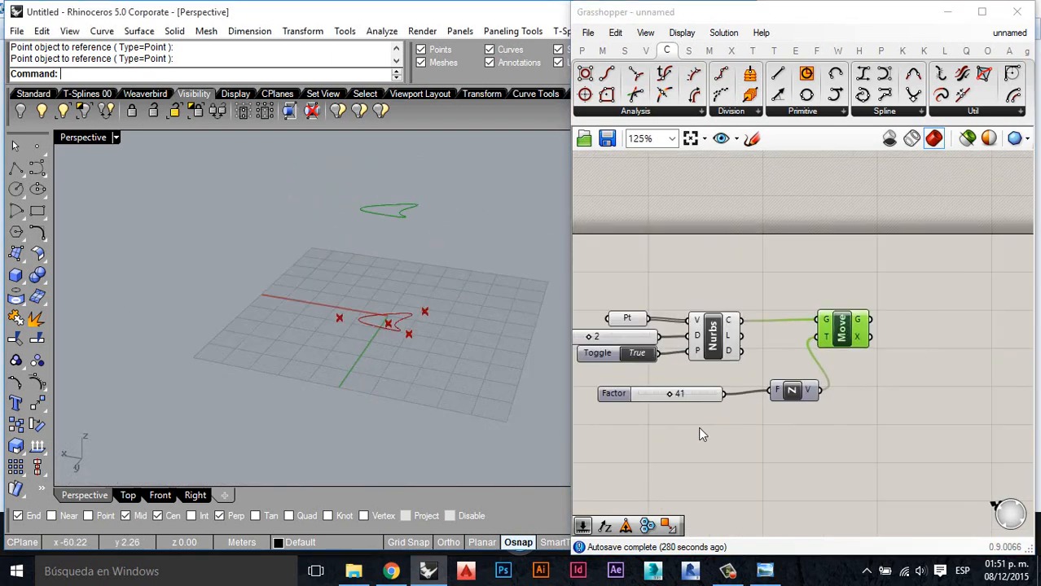
scroll(698, 427, up, 2)
click(642, 389)
drag(643, 391, 659, 382)
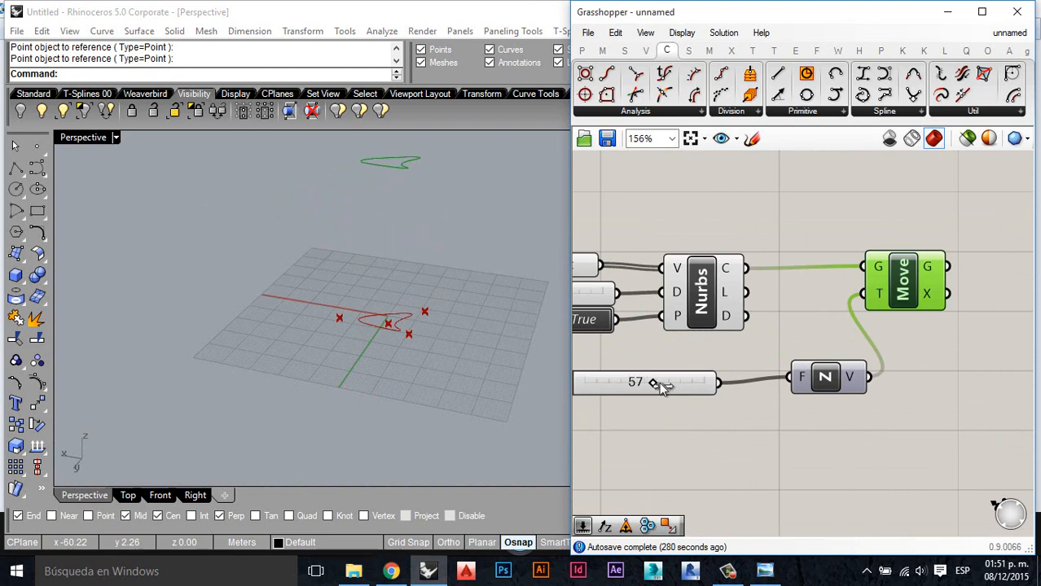
Step: Add a Rotate component with G, A and P inputs after the Move component
scroll(665, 415, down, 3)
scroll(899, 381, up, 4)
double_click(898, 380)
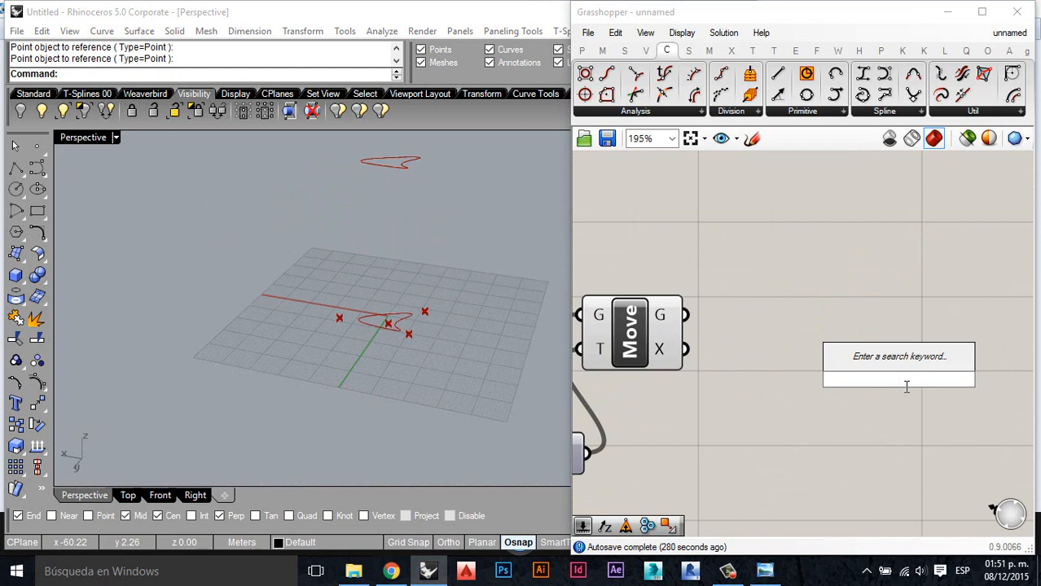
text(rota)
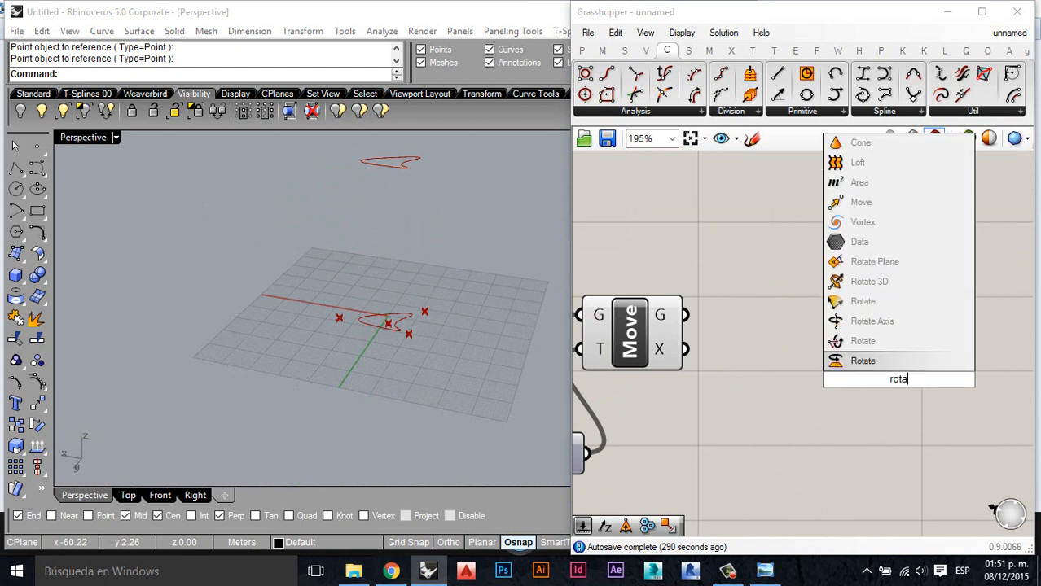
key(Return)
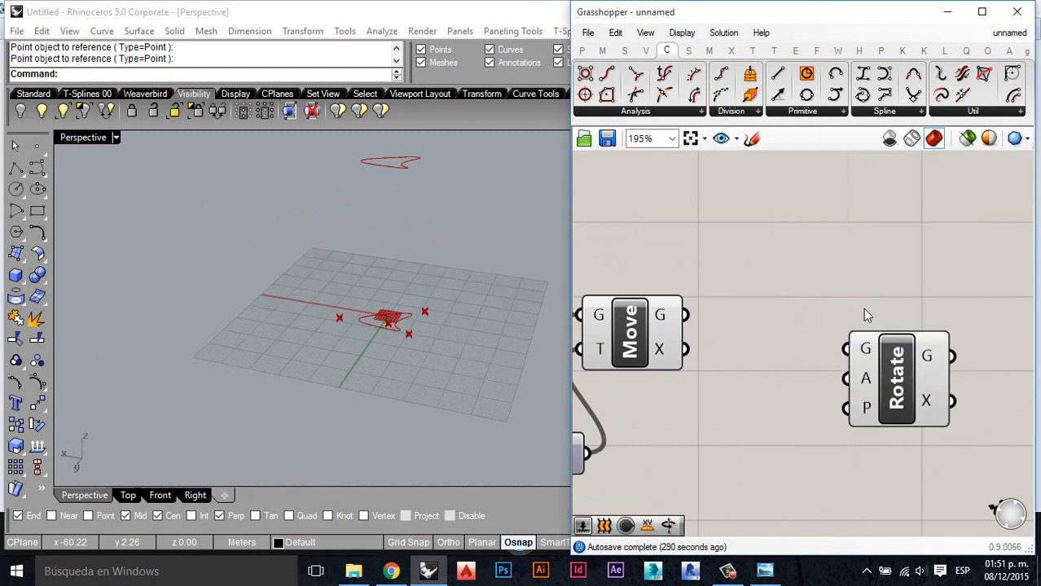
Step: Connect the Move component's G output to the Rotate component's G input and align Rotate with that output
scroll(789, 326, up, 2)
scroll(658, 333, down, 3)
click(632, 319)
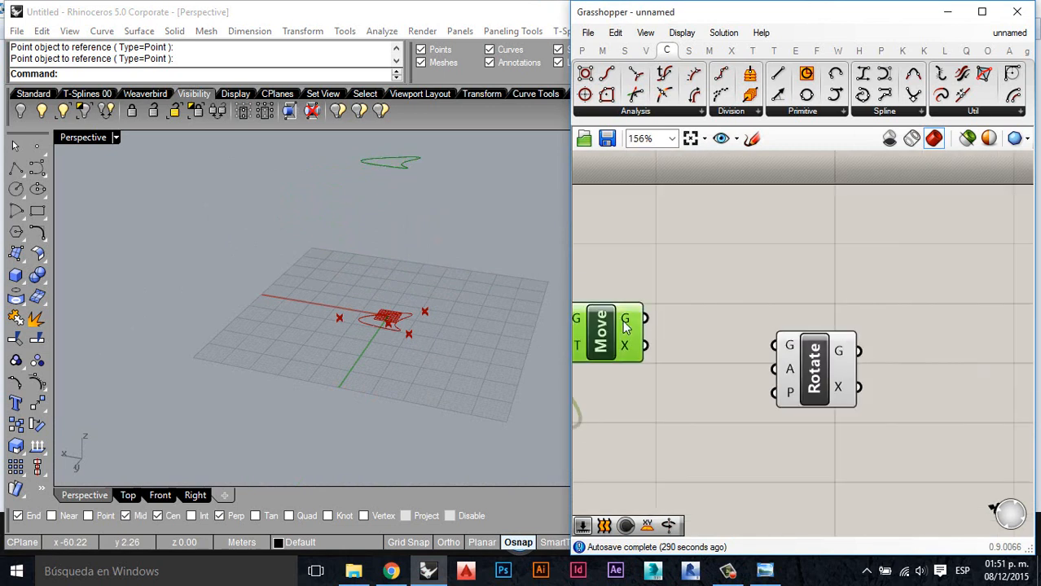
drag(652, 319, 775, 345)
drag(842, 385, 832, 355)
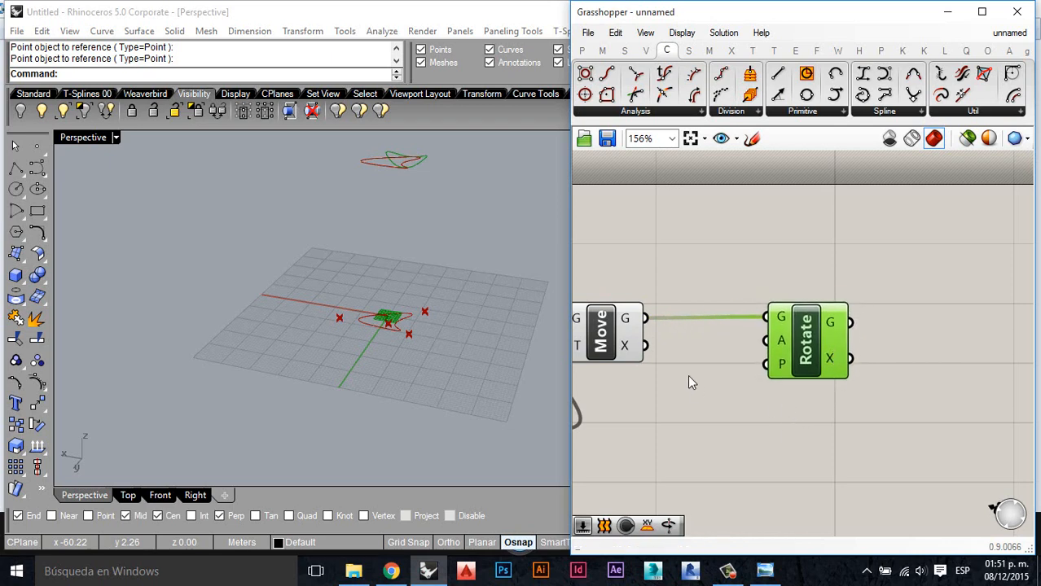
Step: Check what the Rotate component's A and P inputs require and their default values
click(716, 254)
scroll(810, 363, down, 2)
scroll(801, 371, up, 3)
scroll(801, 371, down, 3)
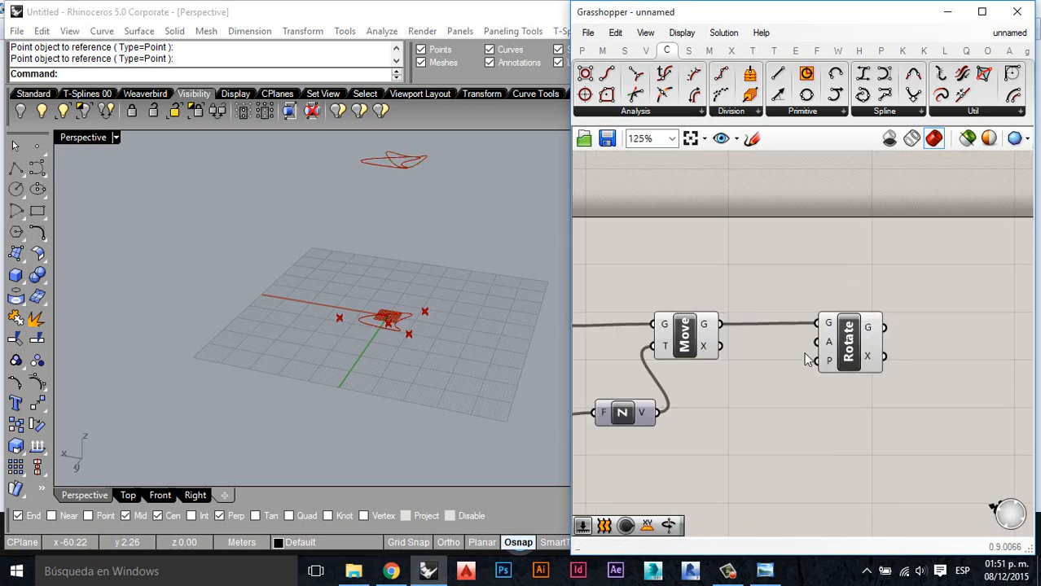
scroll(861, 358, up, 5)
mouse_move(874, 326)
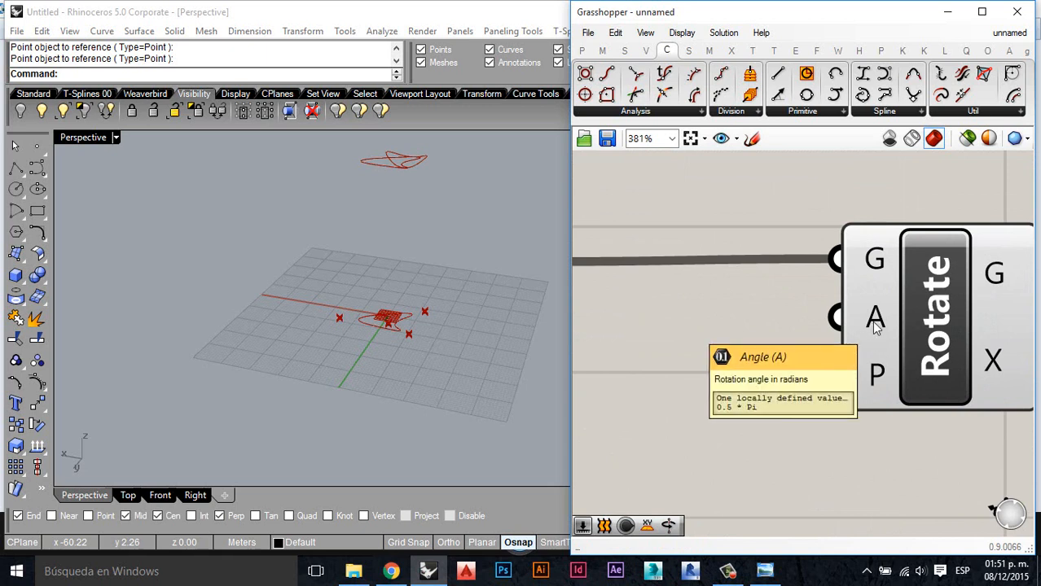
mouse_move(882, 376)
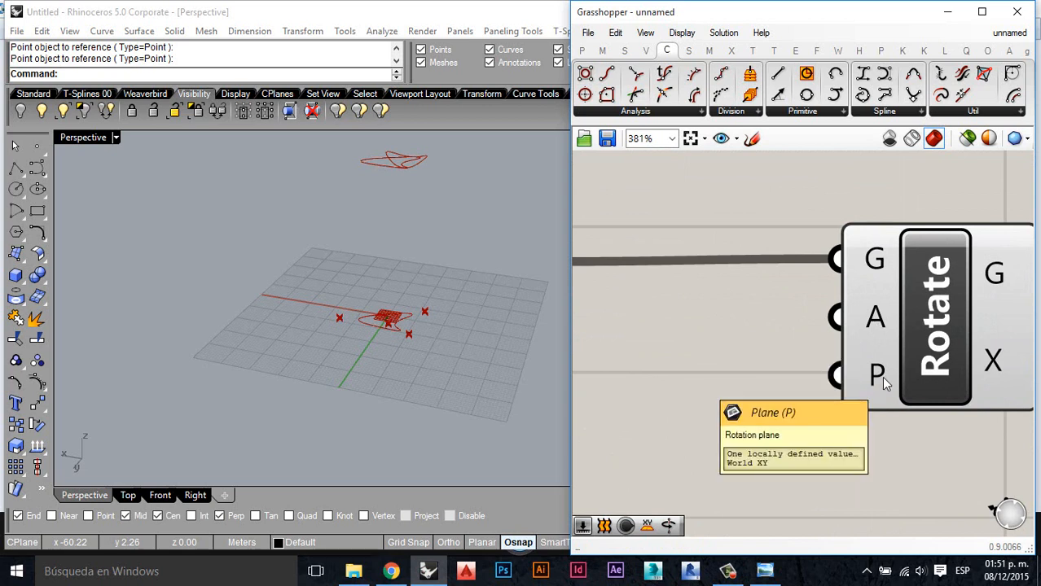